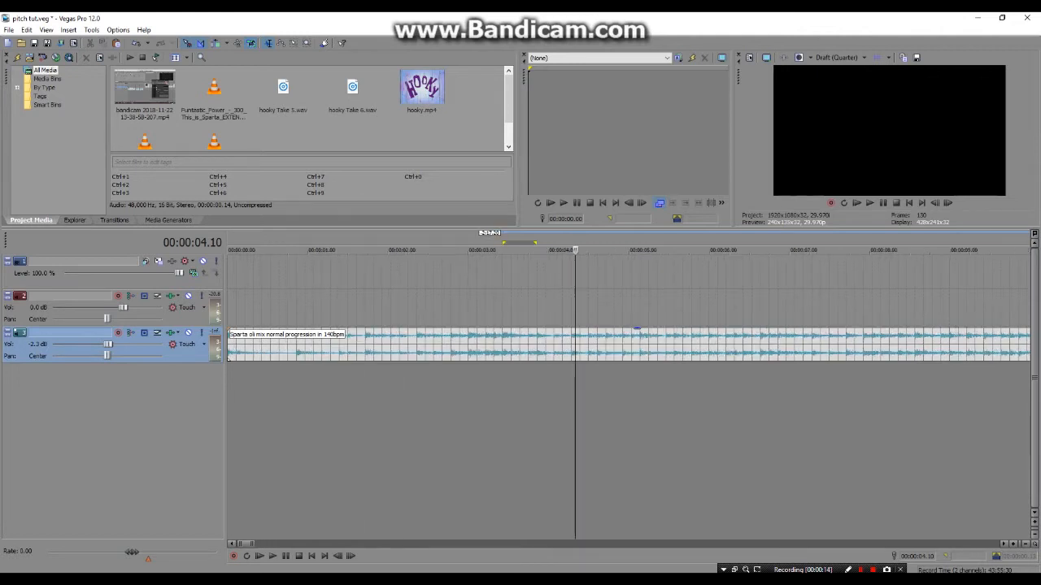
Play the Sparta mix track from about 00:00:03.13 to preview it
scroll(229, 358, down, 3)
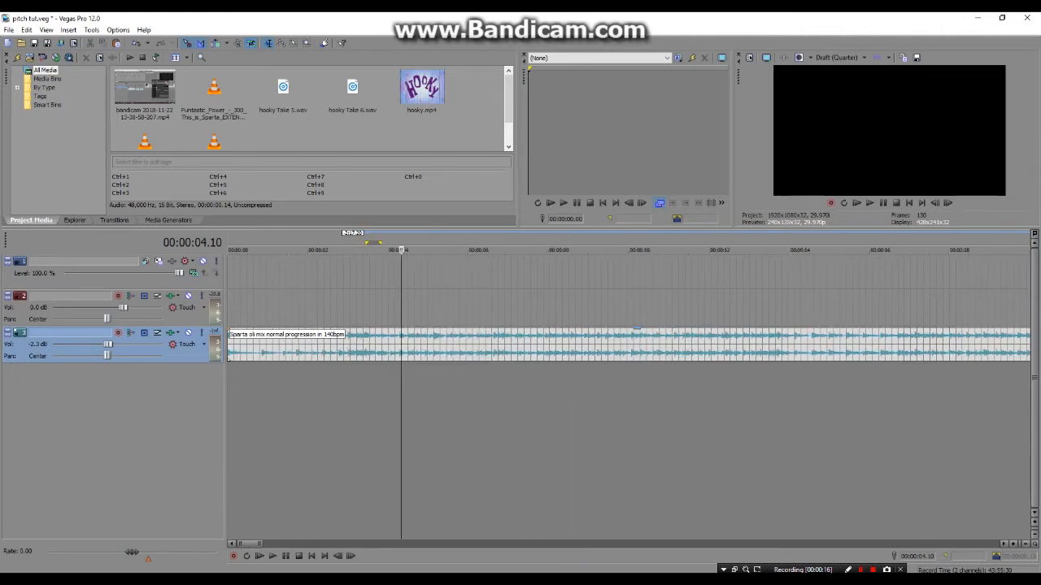
scroll(229, 358, up, 3)
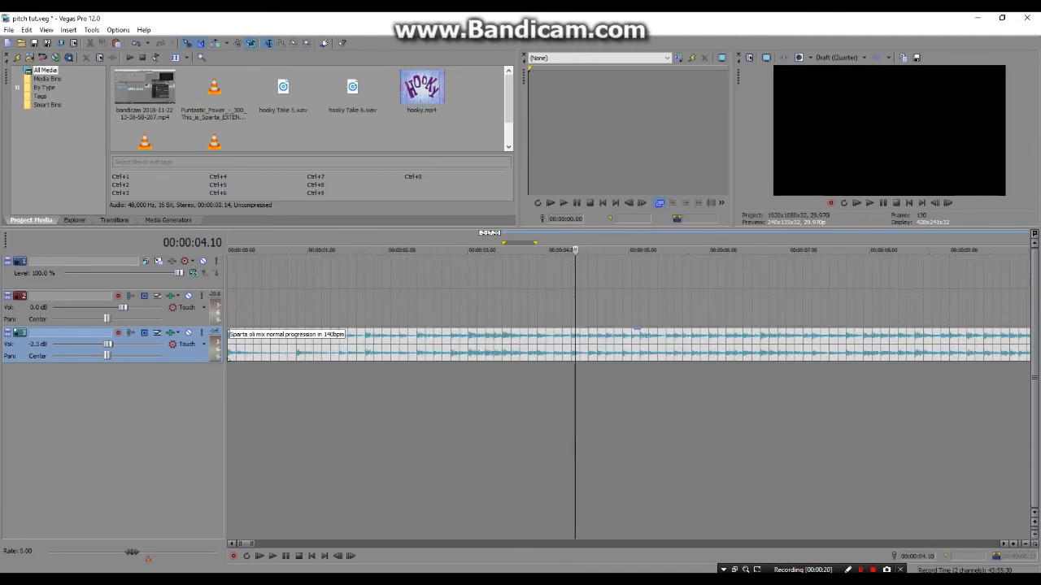
click(485, 309)
key(space)
click(502, 309)
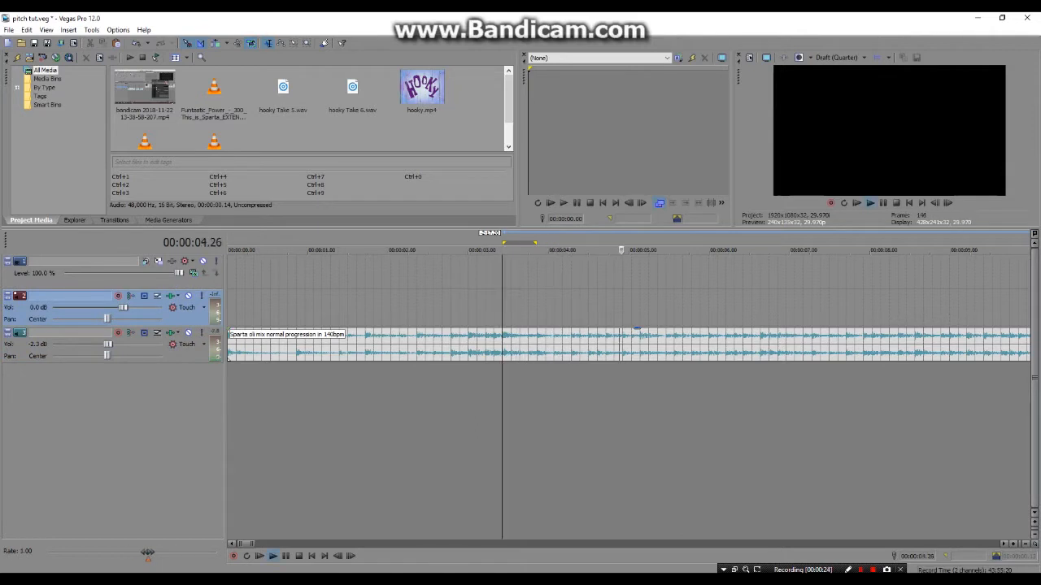
key(space)
Find the short hooky clip after the end of the Sparta mix and place the playhead at its start, 00:02:21.03
scroll(501, 309, down, 8)
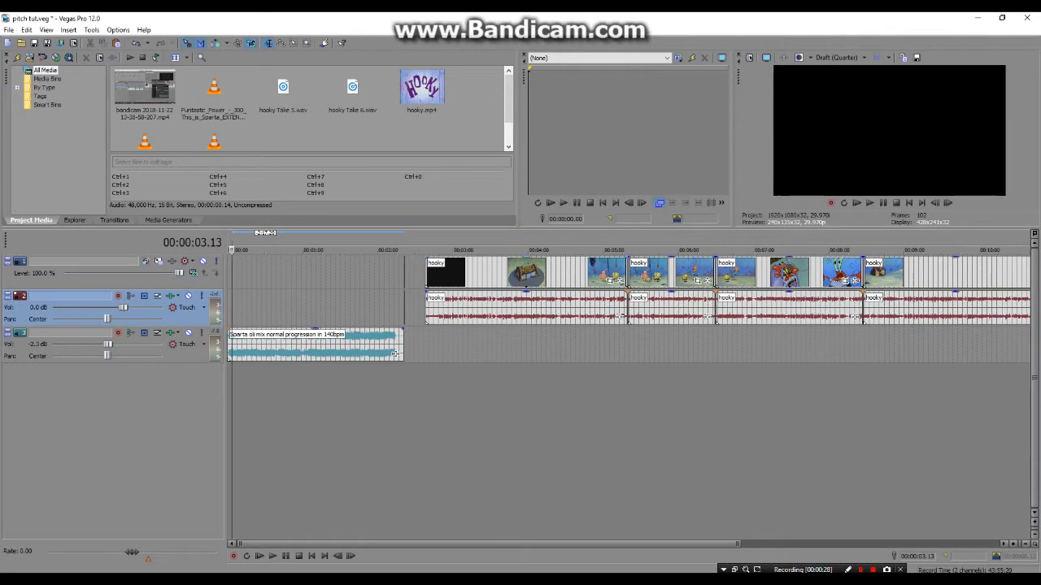
scroll(502, 309, down, 2)
click(346, 272)
scroll(346, 273, up, 8)
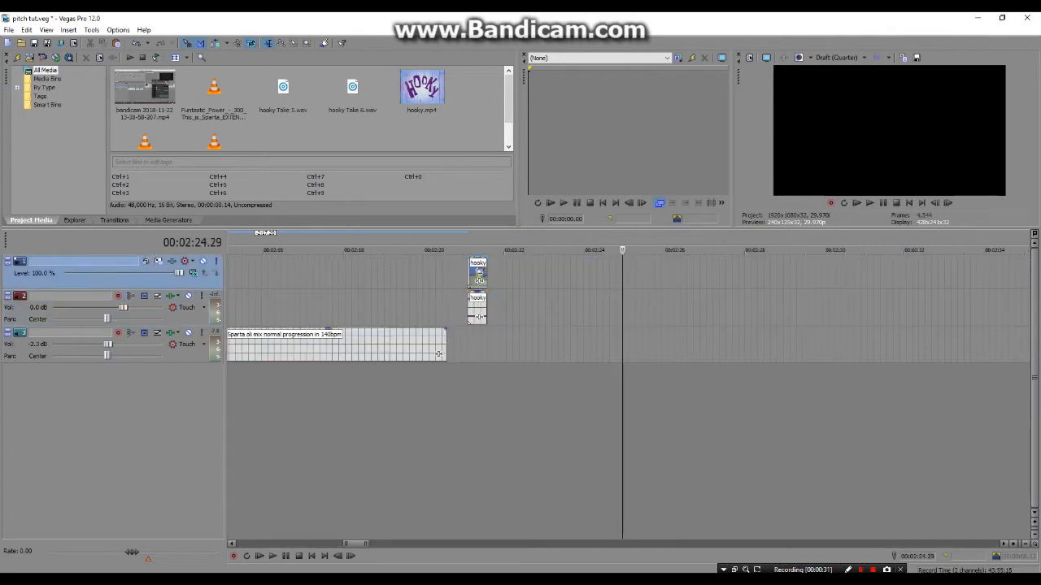
click(472, 273)
scroll(471, 273, up, 3)
scroll(472, 273, up, 3)
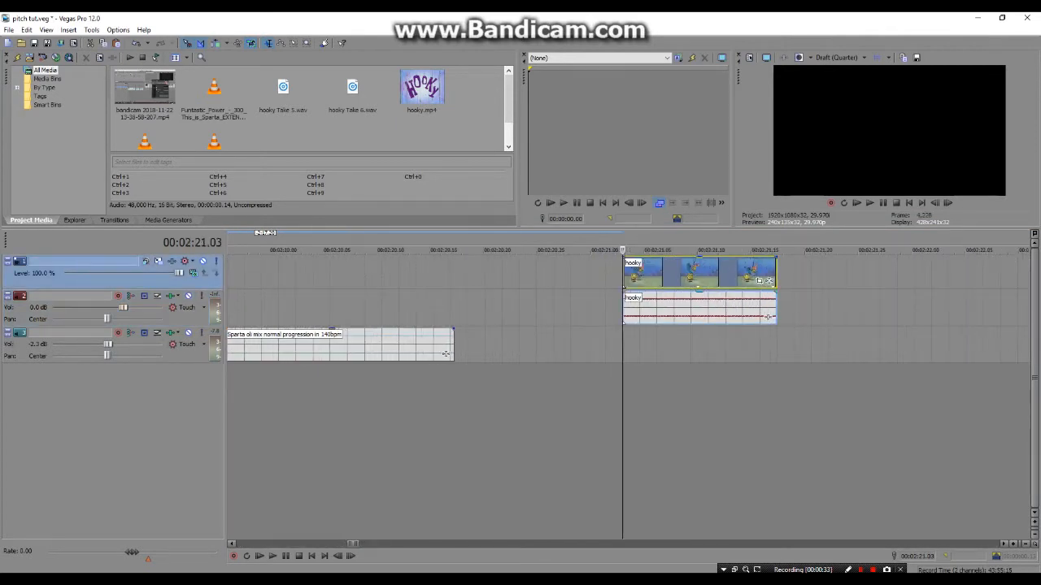
Select the short hooky clip's audio and preview the clip from its start at 00:02:21.03
scroll(574, 354, down, 3)
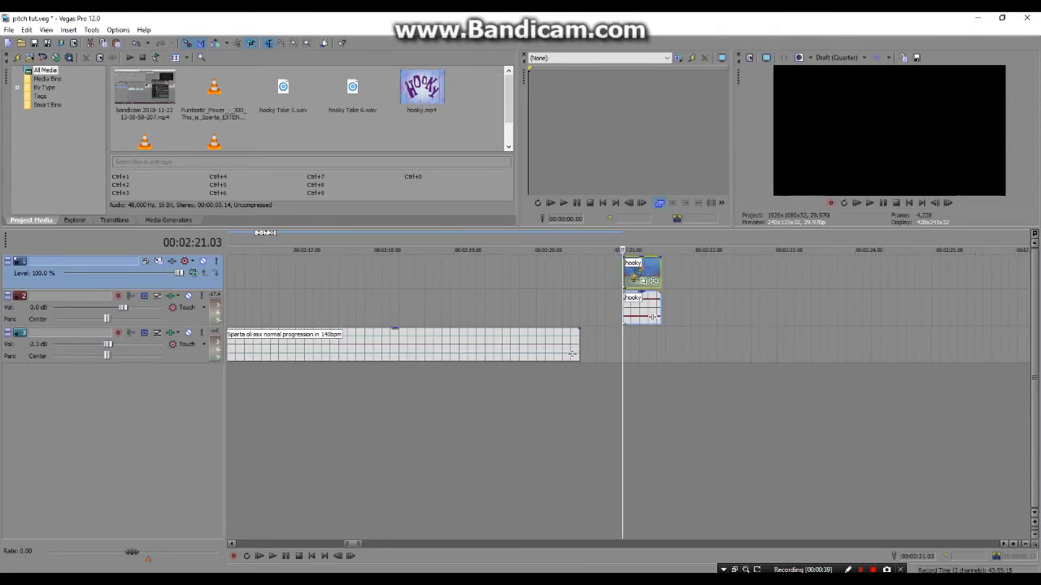
scroll(627, 309, up, 2)
click(628, 310)
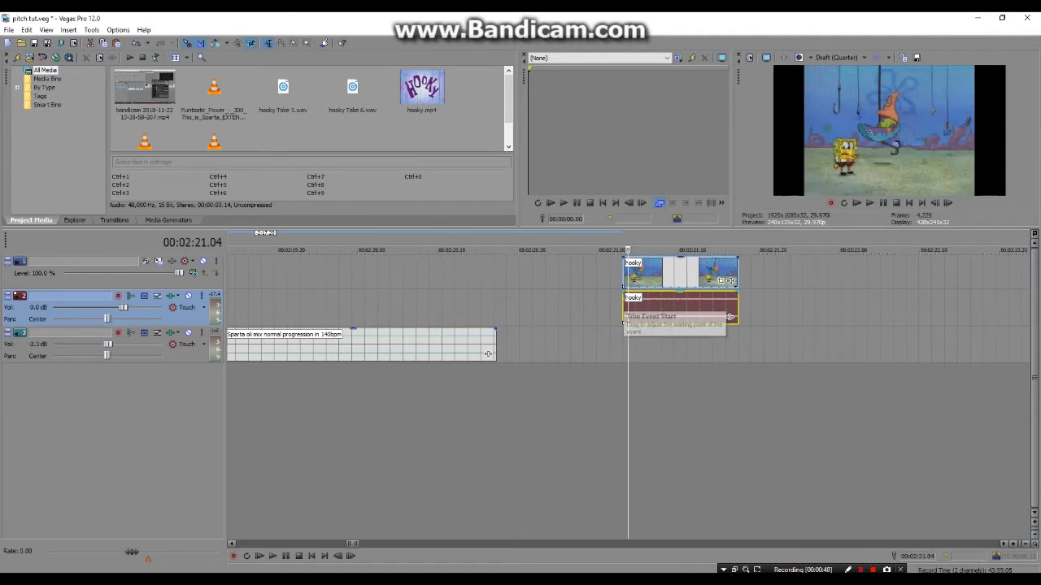
scroll(730, 317, down, 5)
key(Left)
key(space)
key(space)
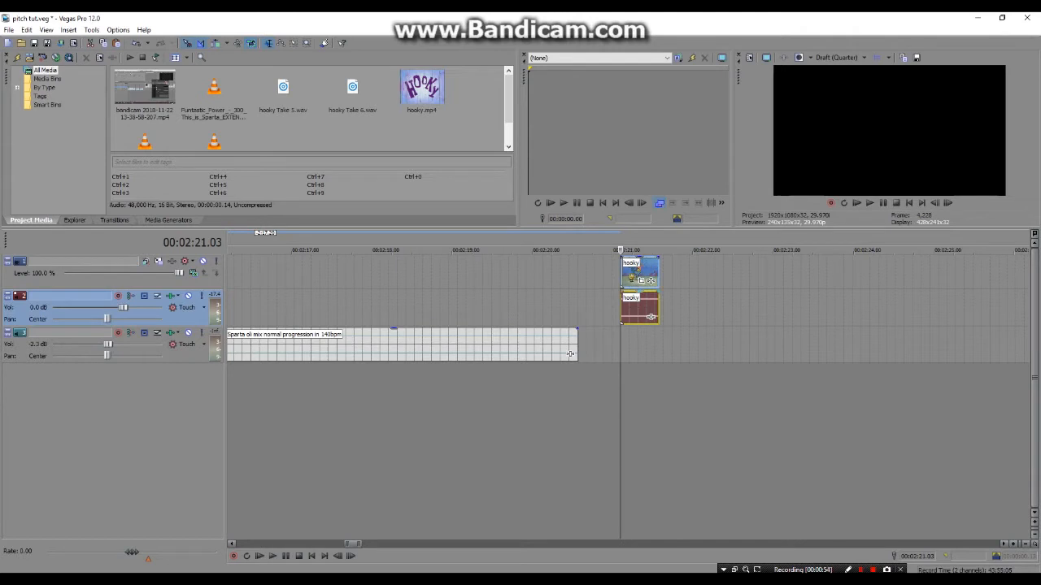
scroll(651, 313, up, 6)
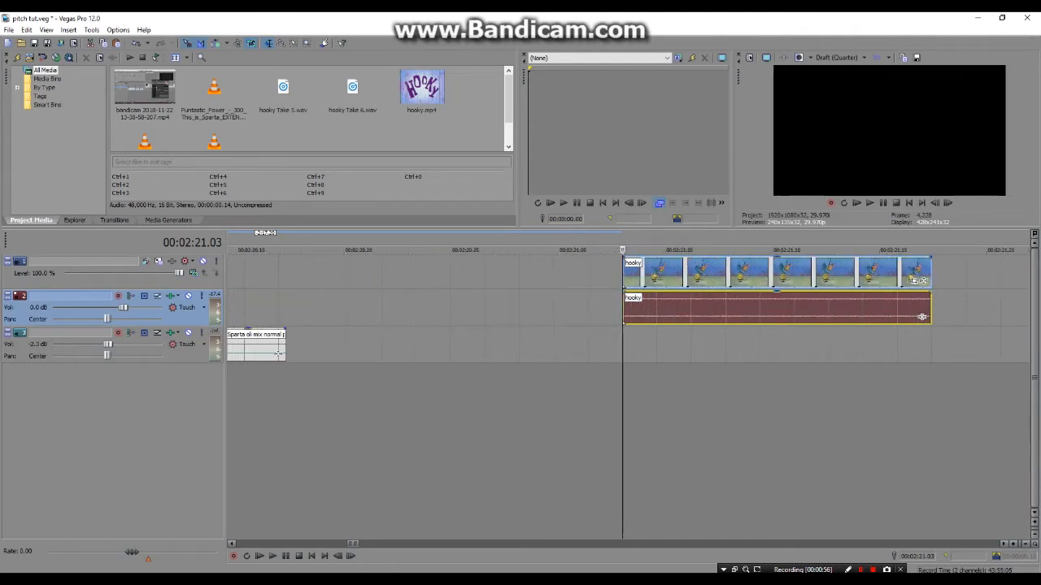
key(space)
key(space)
drag(931, 273, 1029, 273)
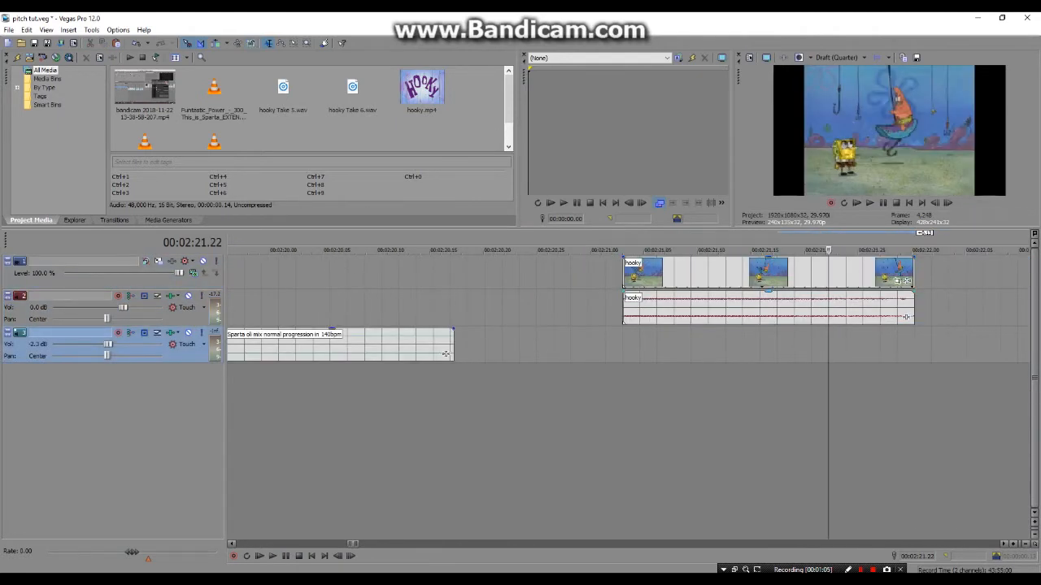
key(Up)
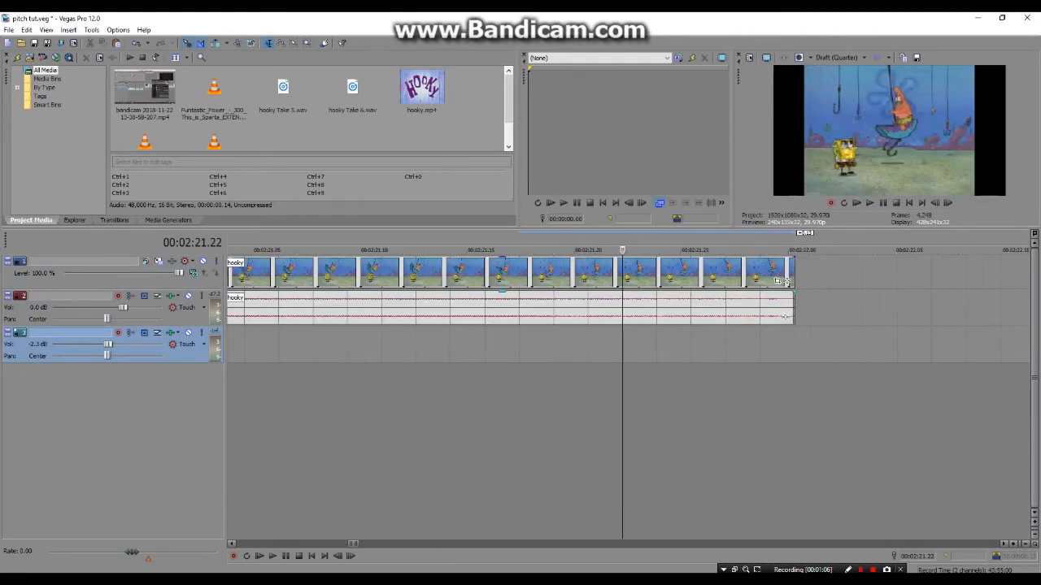
key(Down)
key(Down)
drag(701, 317, 563, 317)
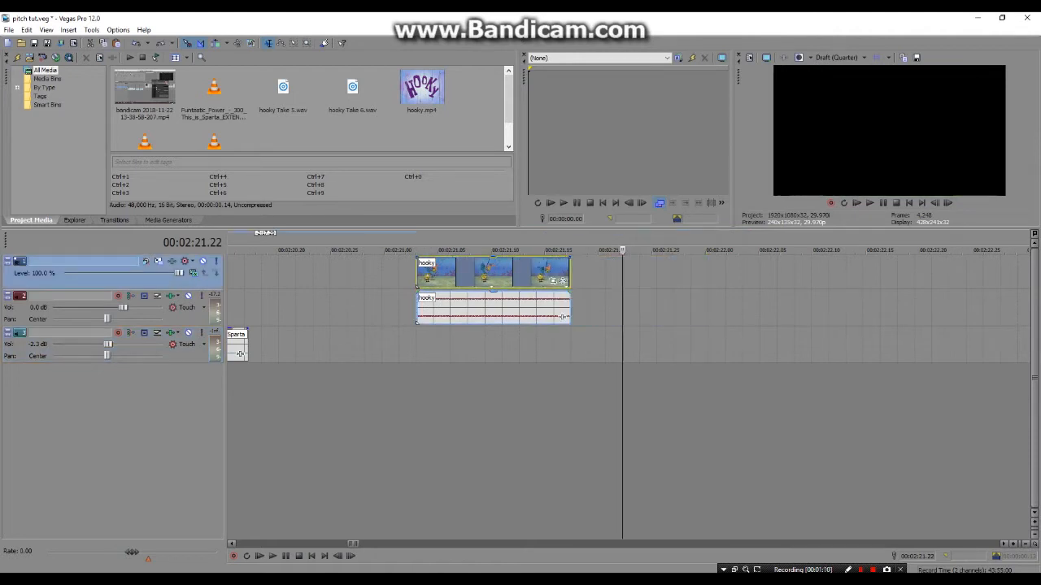
Replay the short hooky clip from its start at 00:02:21.03 to check its sound
click(416, 346)
key(space)
key(space)
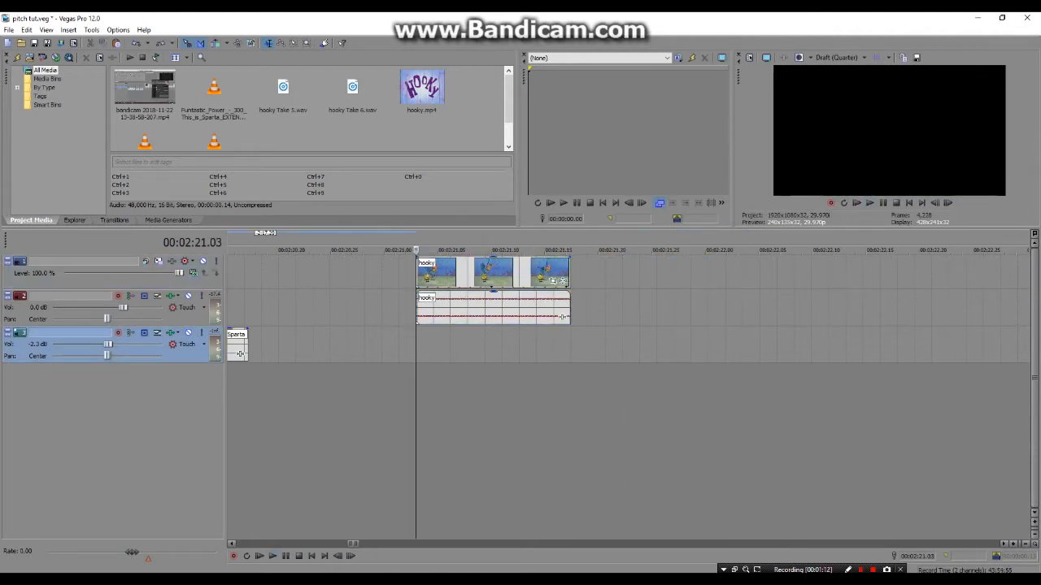
Turn on Ignore Event Grouping and paste a copy of the short hooky clip's audio shortly after the original on the same track
scroll(627, 399, down, 1)
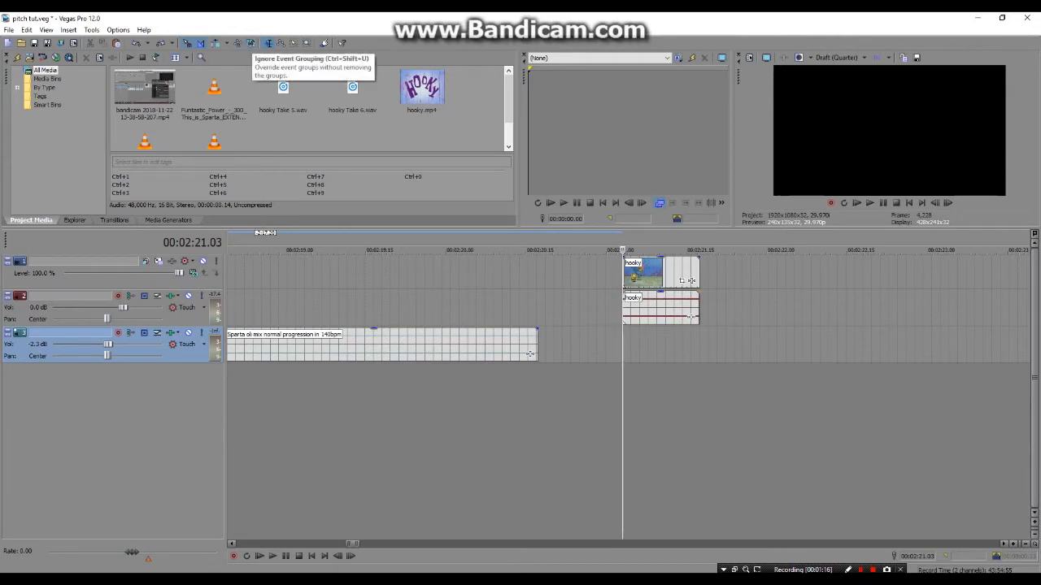
click(690, 317)
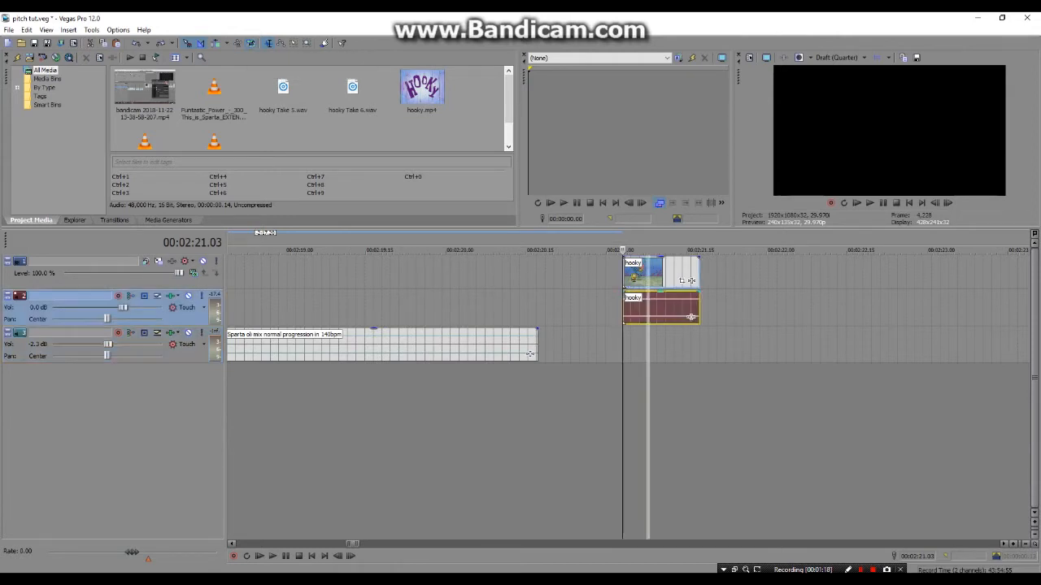
scroll(647, 316, down, 1)
click(681, 315)
key(ctrl+v)
scroll(680, 315, down, 2)
scroll(680, 315, up, 1)
scroll(680, 315, down, 1)
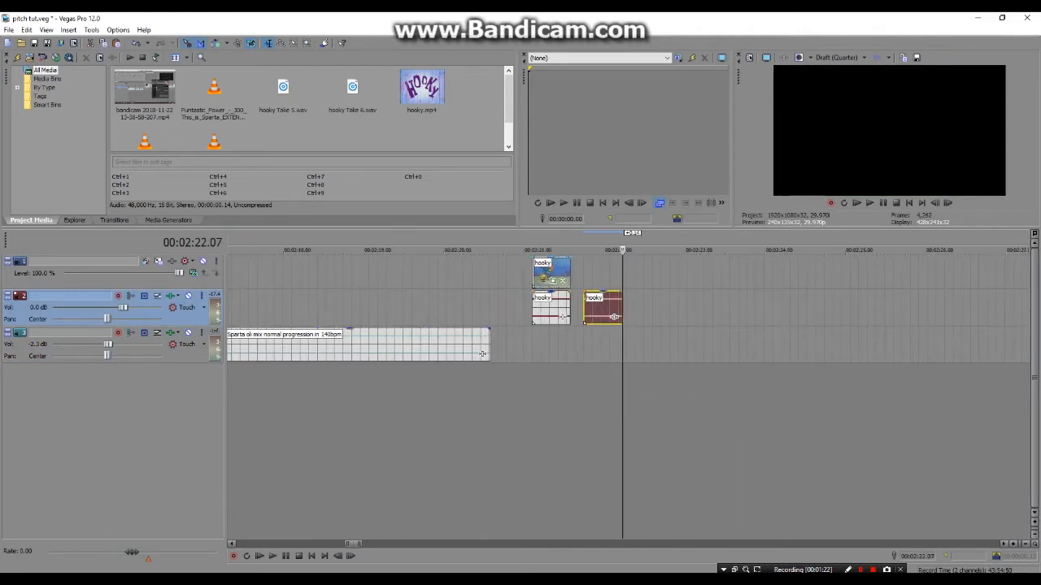
Apply the Volume plug-in to the copied hooky audio as a non-real-time event effect, rendering hooky Take 7.wav with the default Wave template
click(592, 315)
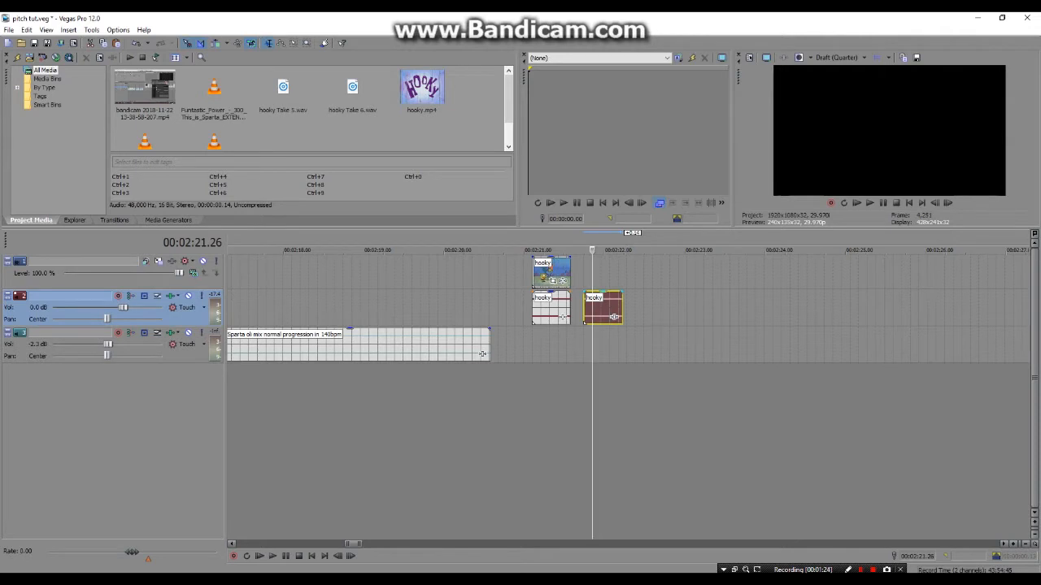
key(Up)
key(Down)
right_click(635, 316)
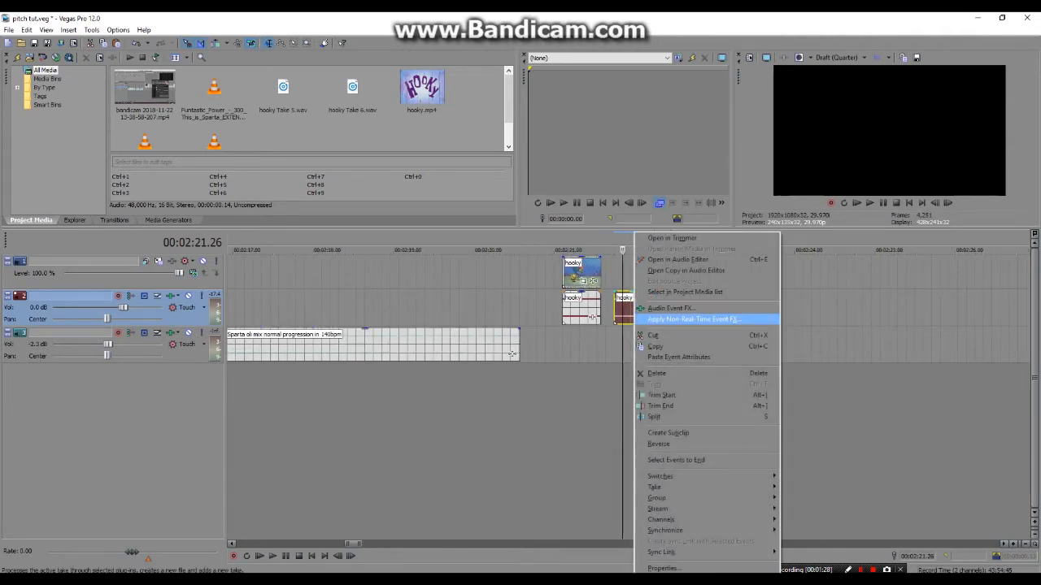
click(691, 318)
click(394, 262)
click(842, 178)
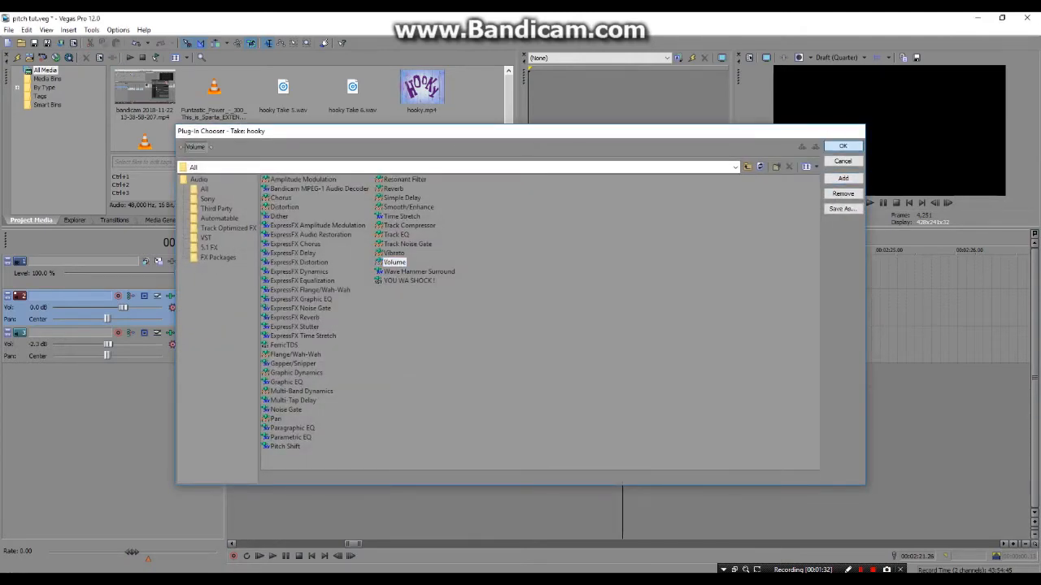
click(842, 145)
click(851, 350)
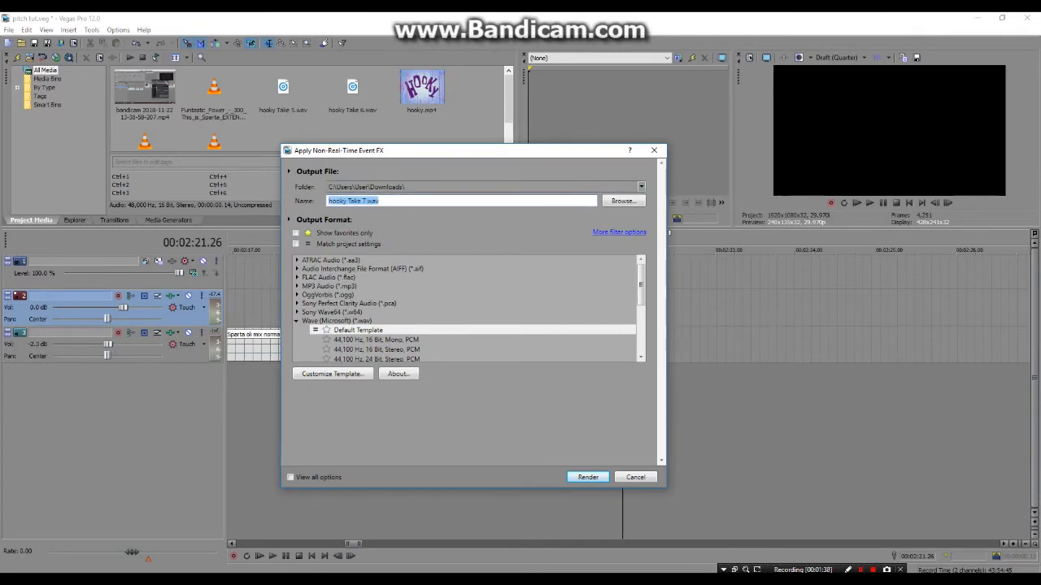
key(Return)
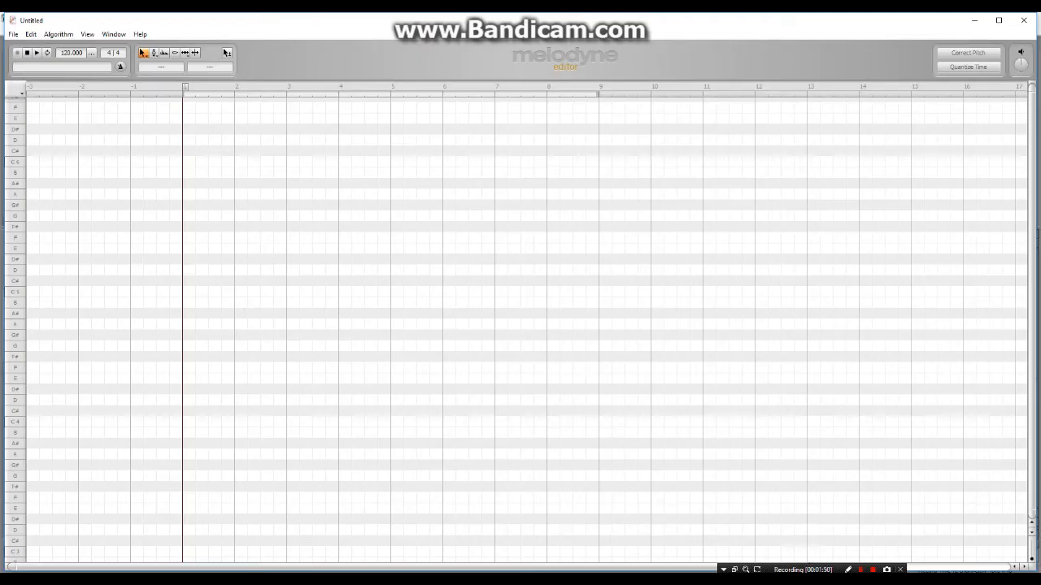
Open hooky Take 7.wav in Melodyne and play it
click(13, 34)
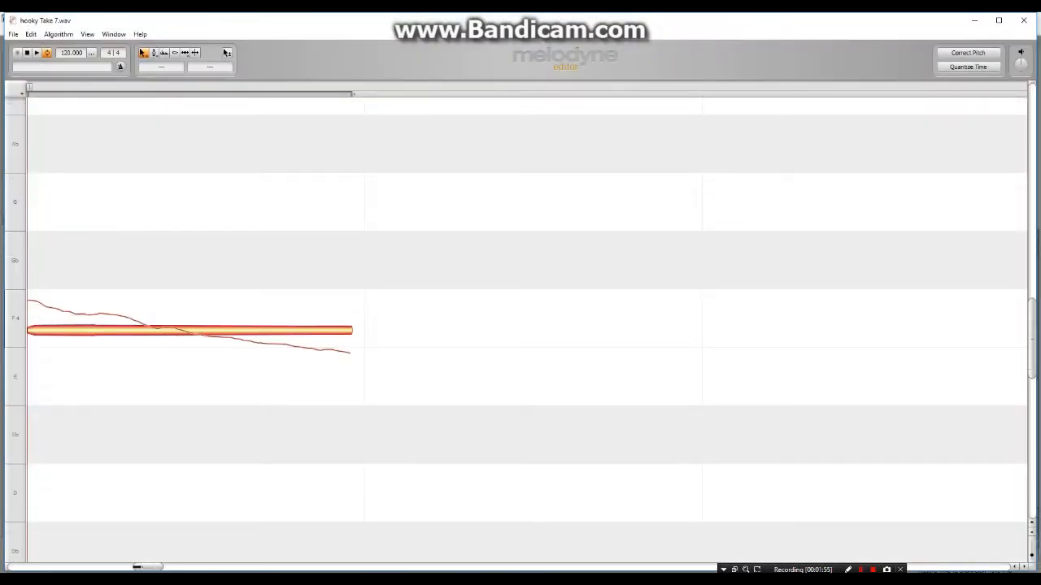
key(space)
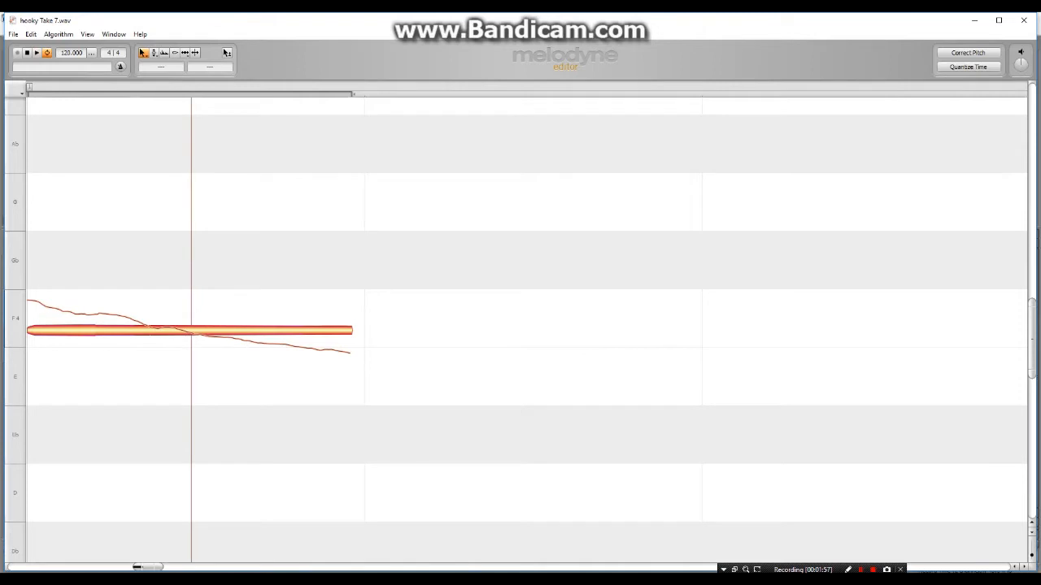
Select all notes in hooky Take 7.wav and correct their pitch center to 100 %, leaving pitch drift at 0 %
key(ctrl+a)
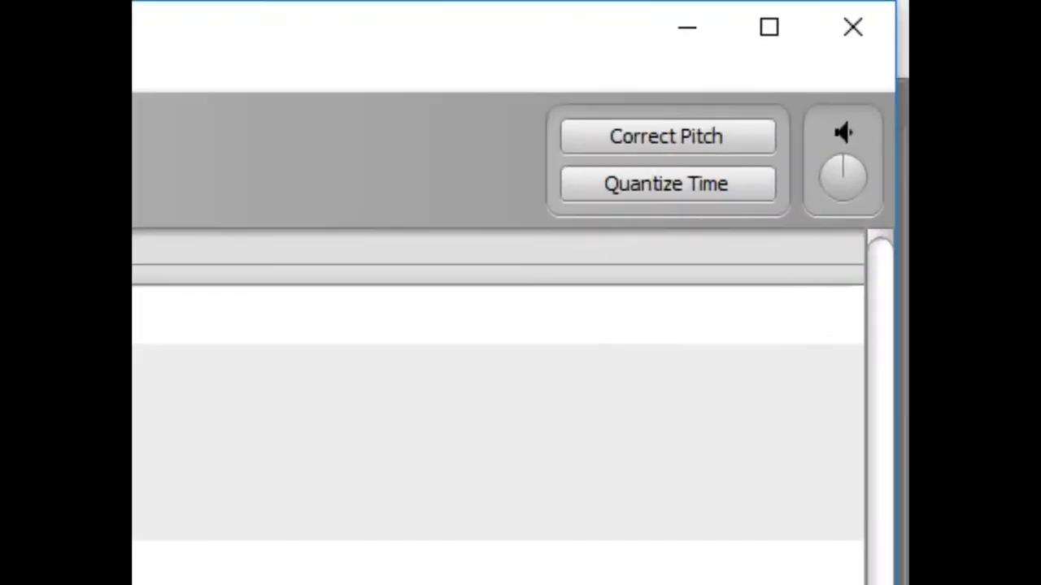
click(667, 137)
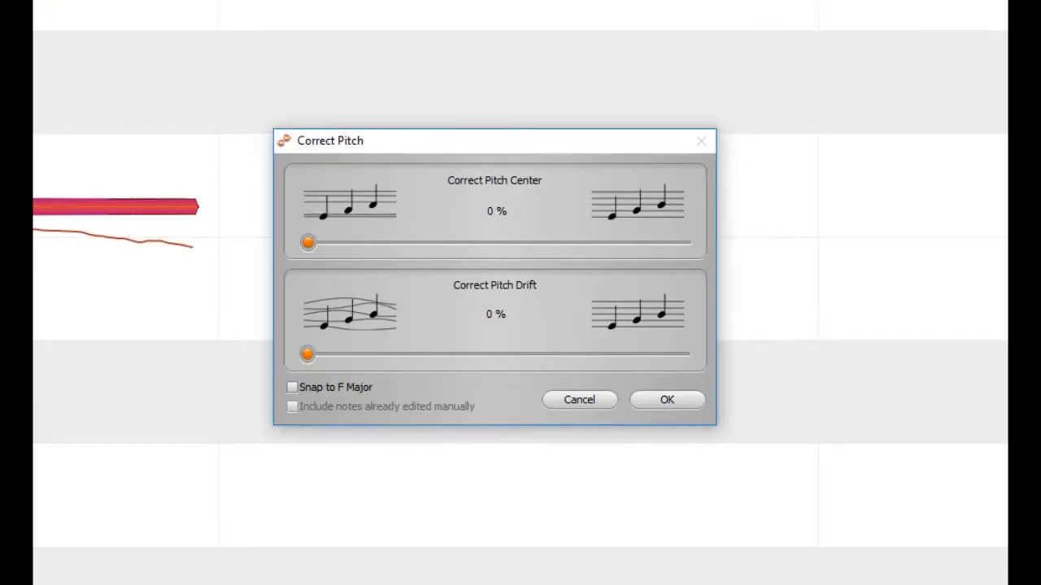
drag(307, 242, 687, 242)
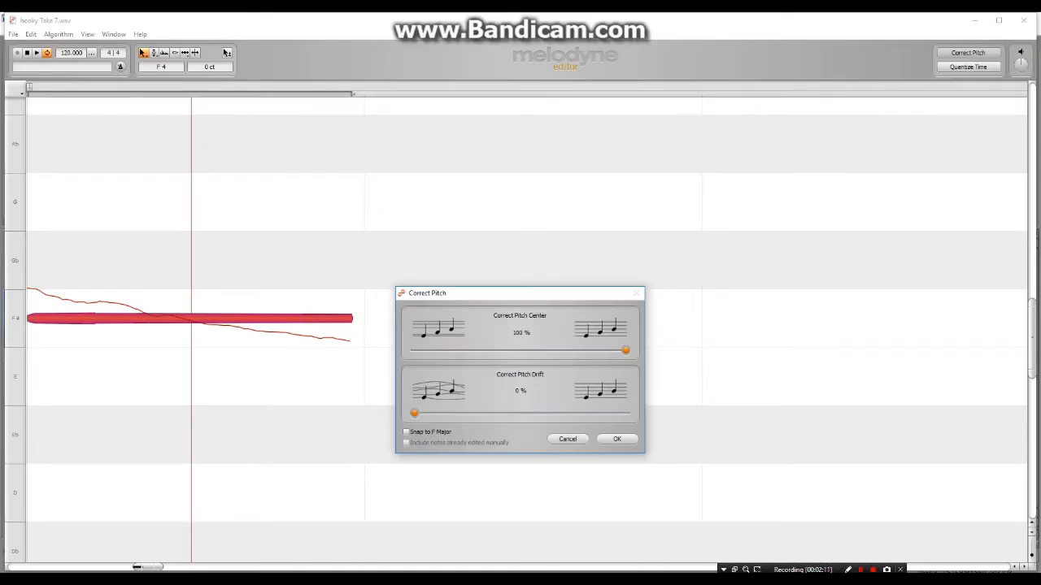
click(617, 439)
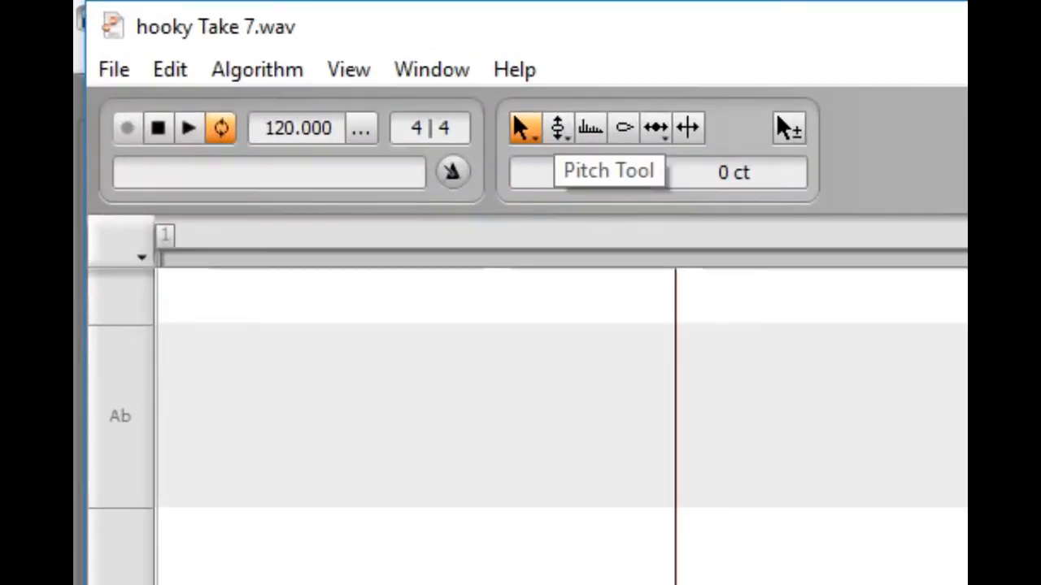
Flatten the F4 note's pitch curve to 0.0 % with the Pitch Tool
click(558, 128)
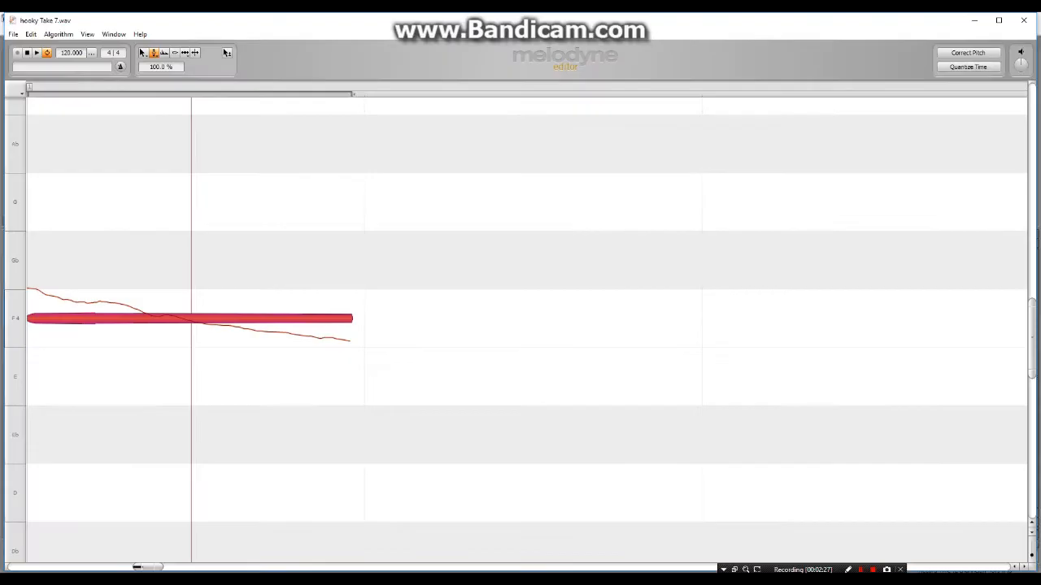
double_click(190, 318)
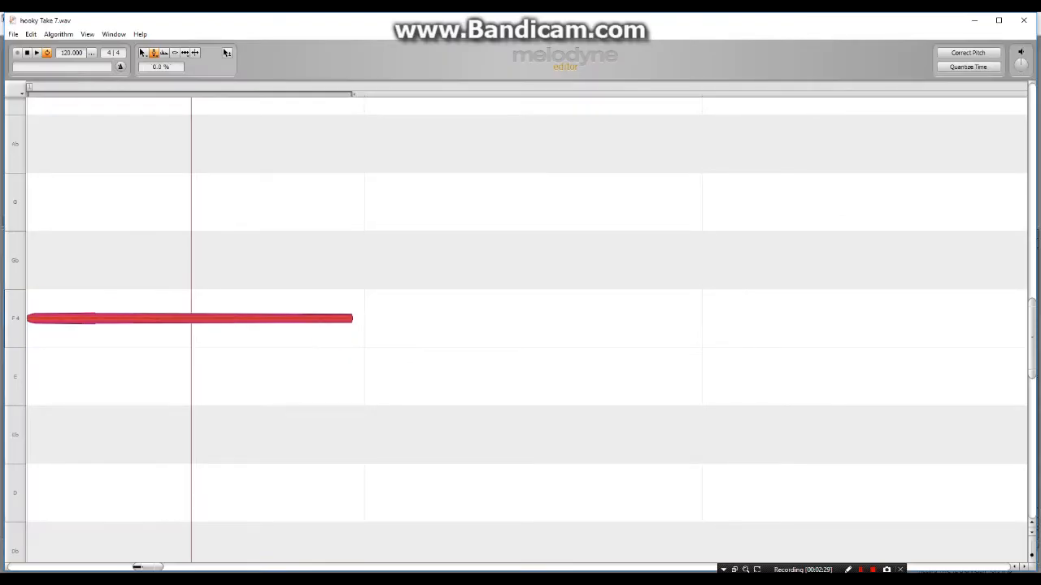
double_click(190, 318)
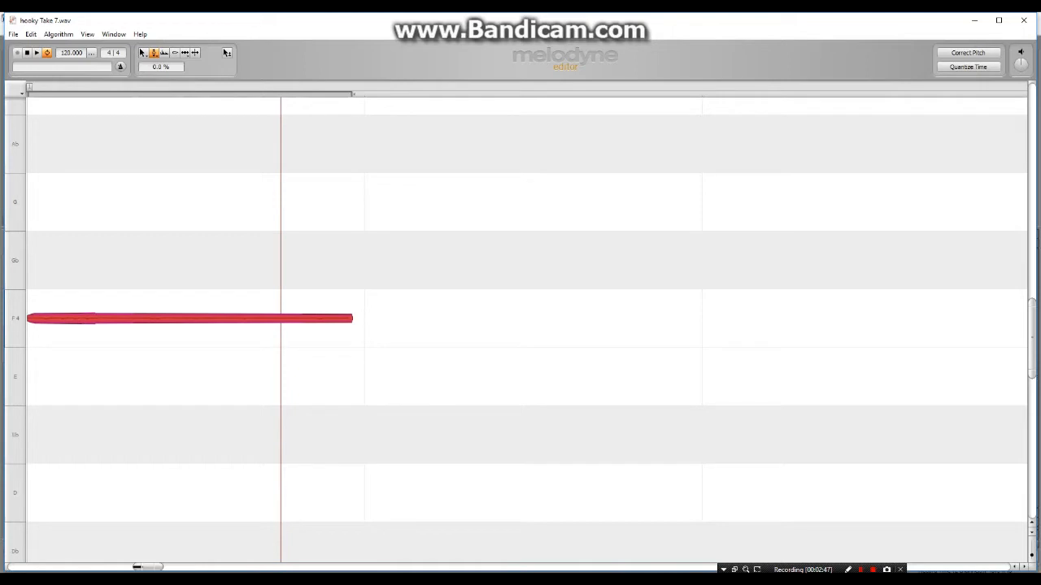
Save the corrected audio over the existing hooky Take 7.wav and return to the Vegas Pro timeline
key(ctrl+s)
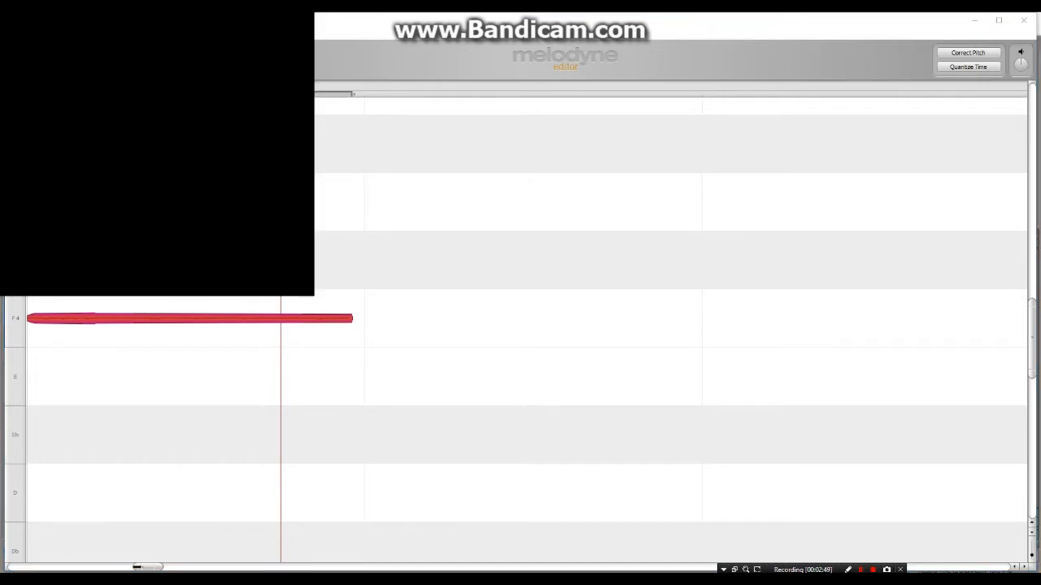
key(Return)
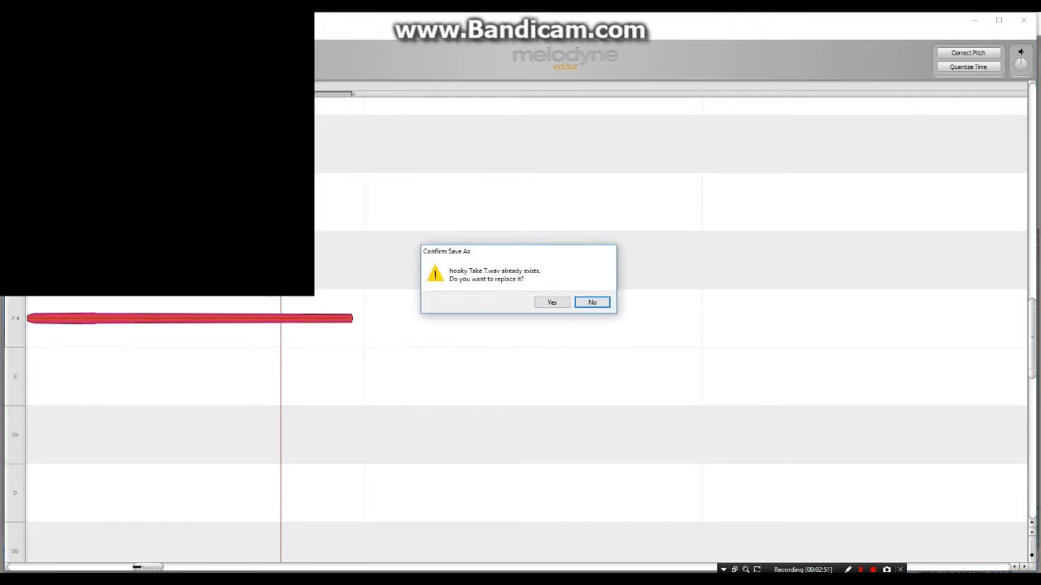
key(y)
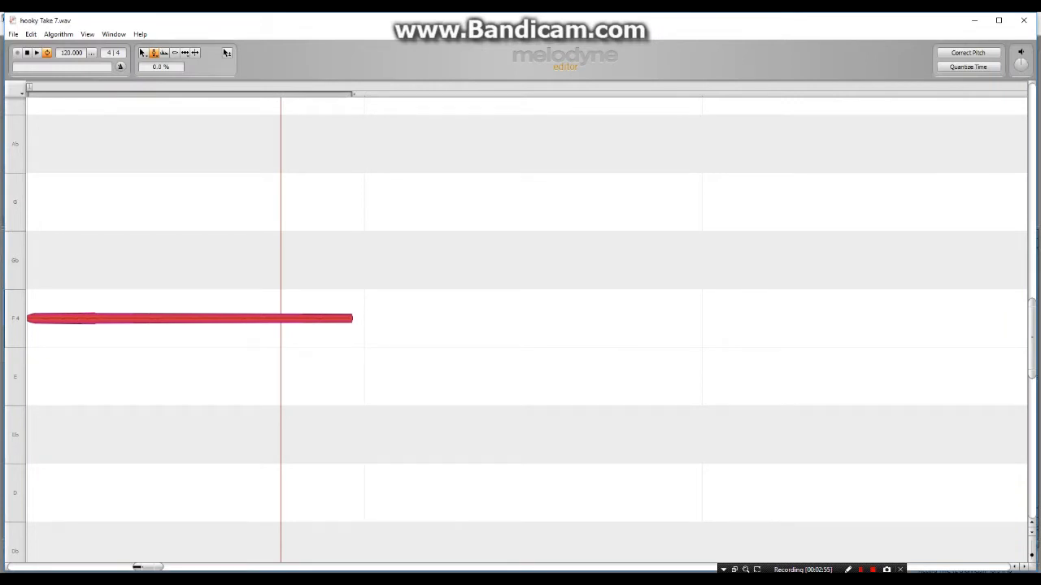
key(alt+Tab)
click(678, 273)
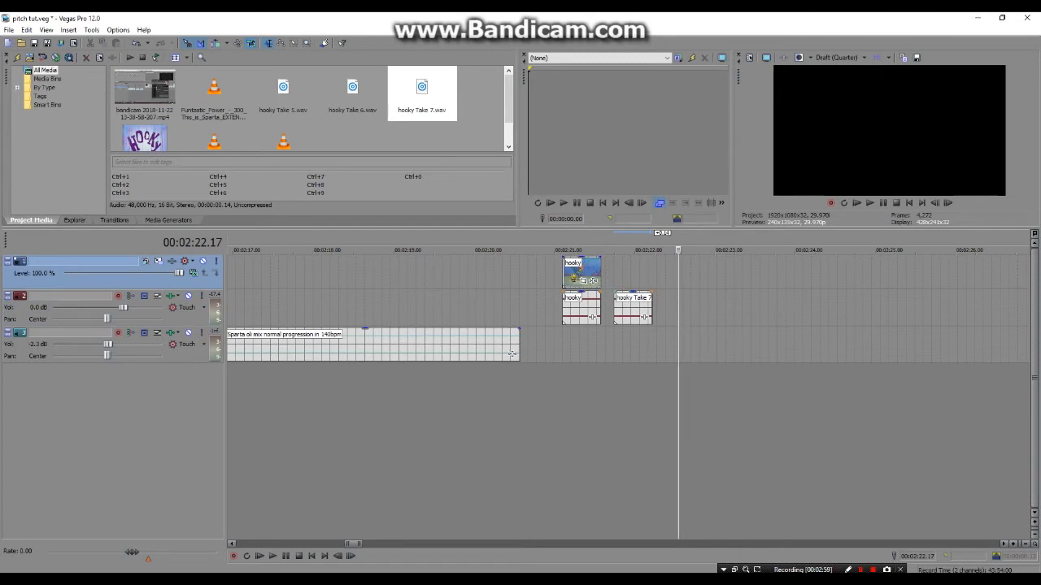
Remove the old two-take hooky Take 7.wav event that follows the hooky clip on audio track 2
key(alt+Tab)
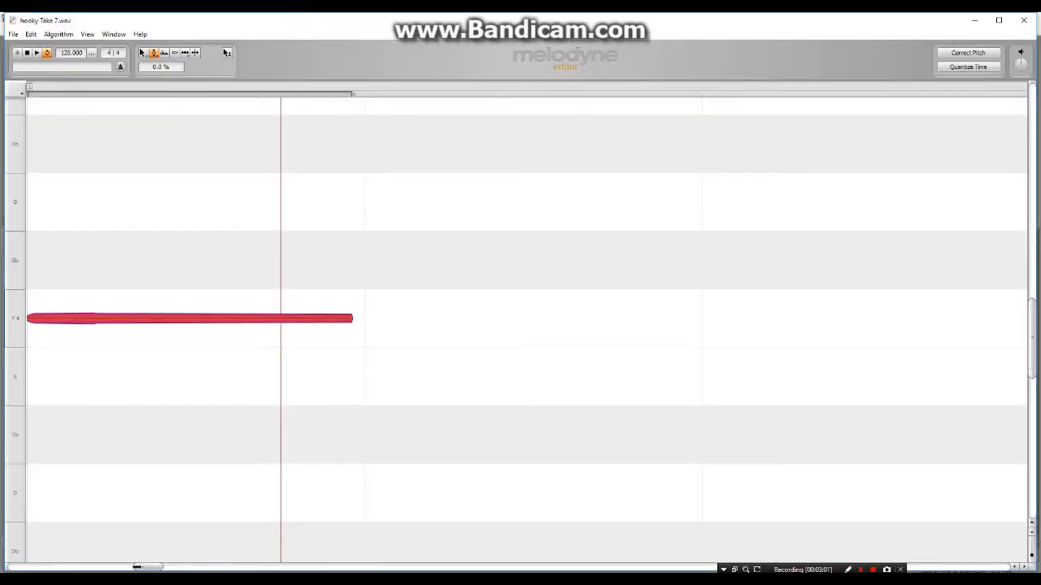
key(alt+Tab)
click(615, 312)
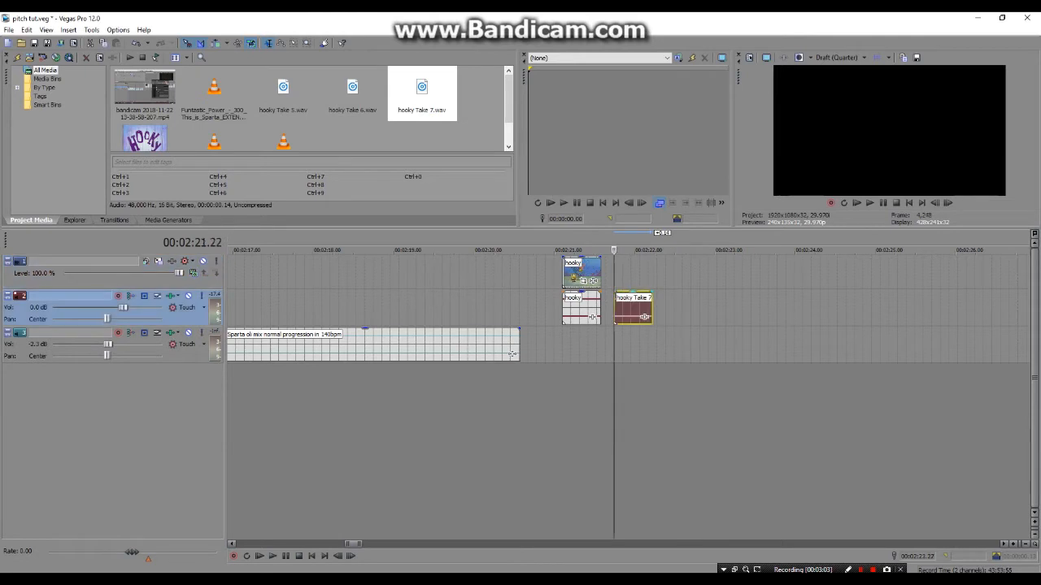
scroll(616, 311, up, 5)
scroll(616, 311, down, 3)
scroll(622, 309, down, 2)
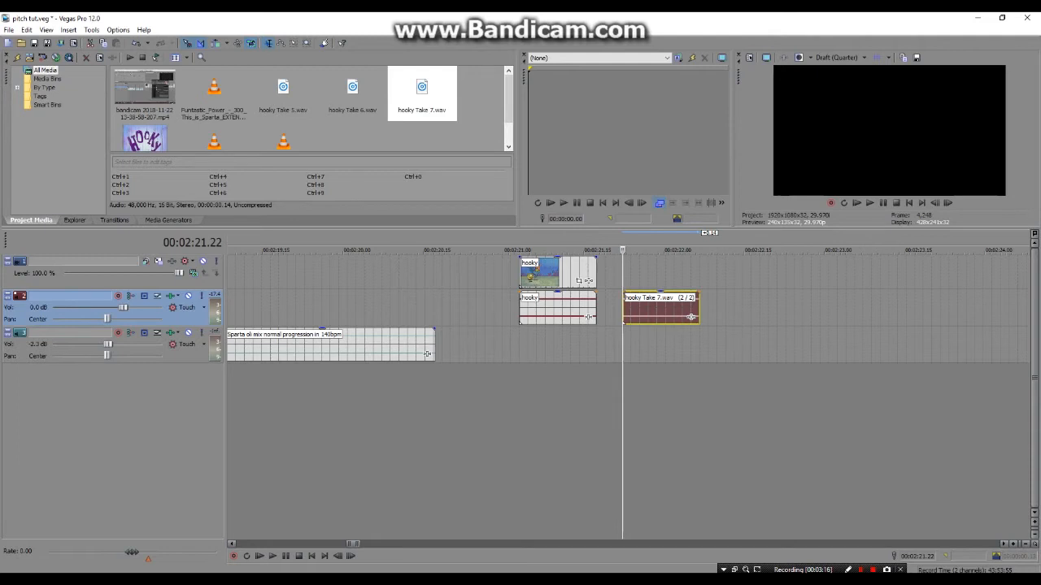
scroll(623, 309, down, 2)
scroll(622, 309, up, 4)
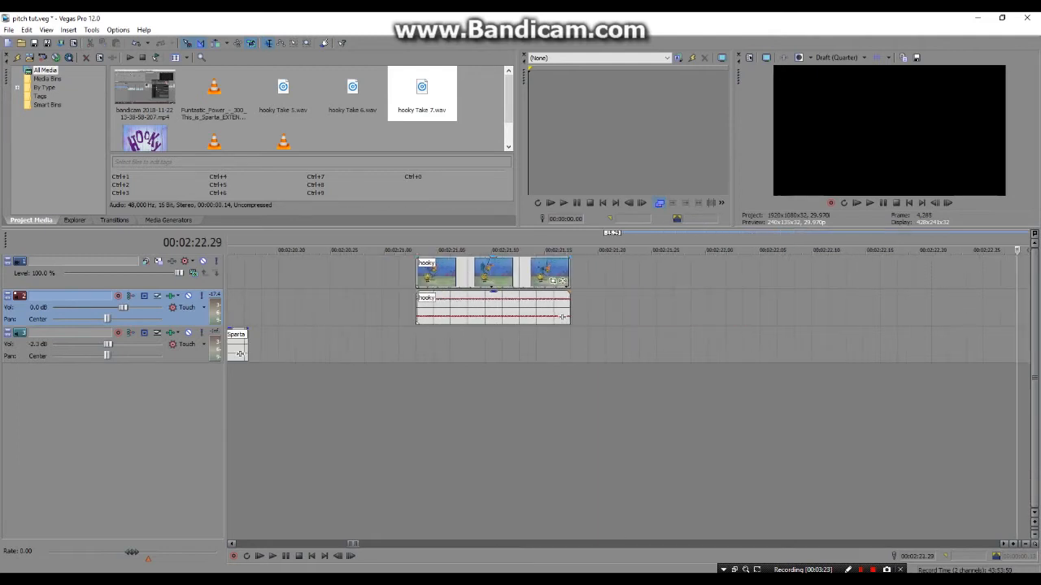
key(ctrl+v)
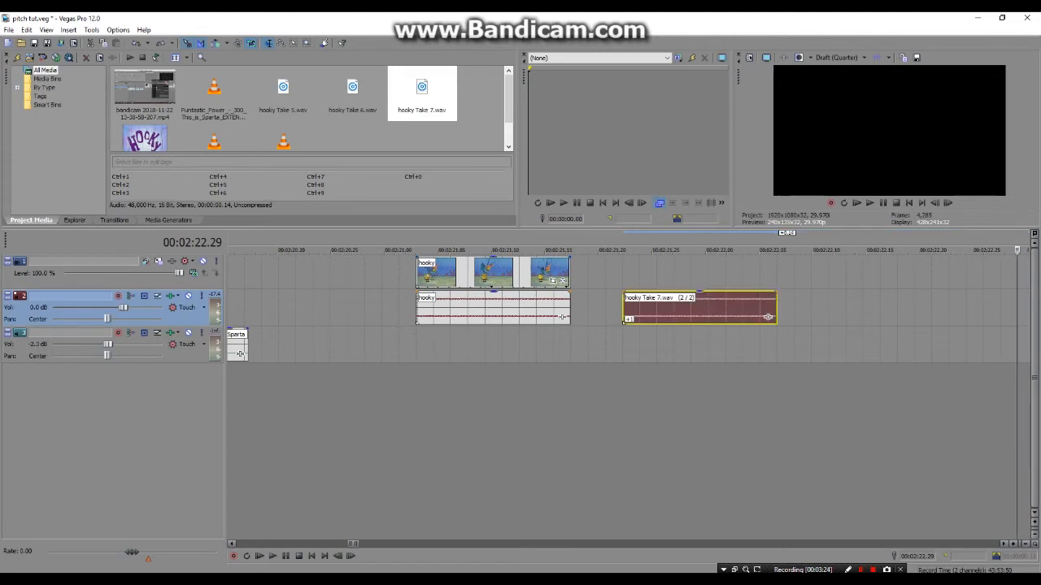
key(ctrl+z)
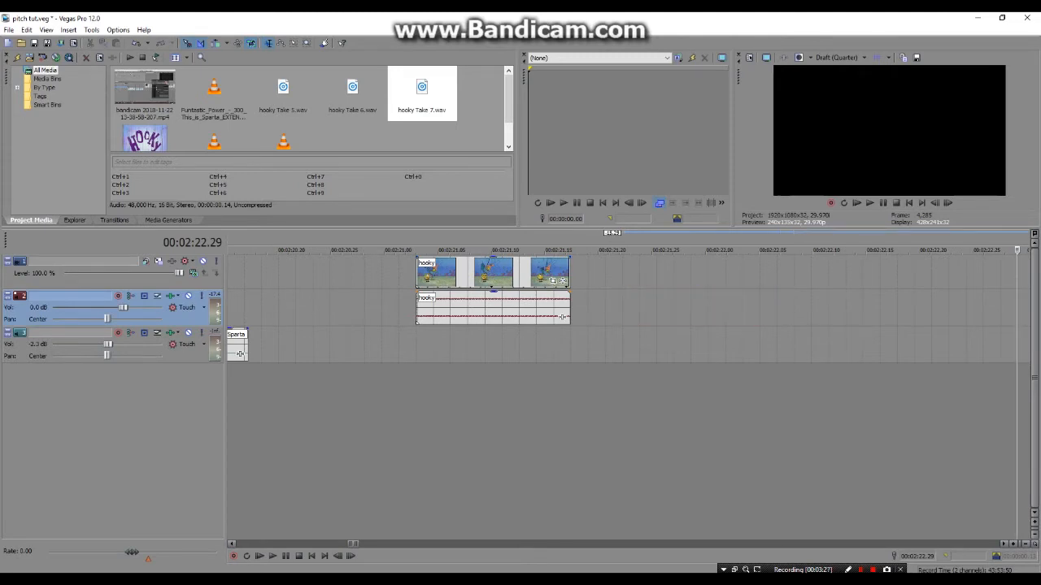
Place the corrected hooky Take 7.wav from the project media on audio track 2, just after the hooky clip
drag(445, 96, 606, 309)
click(638, 316)
scroll(635, 317, down, 5)
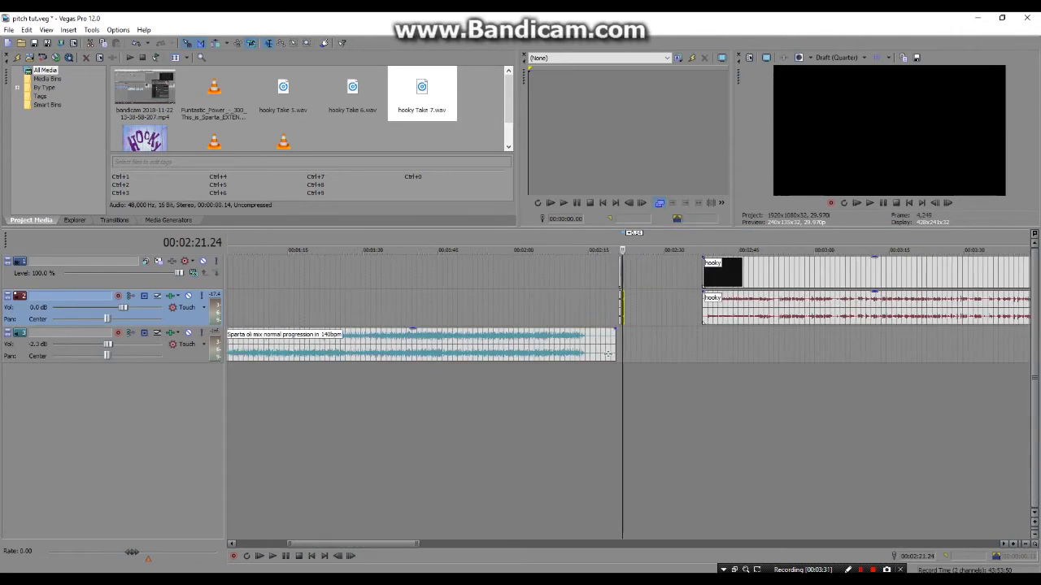
scroll(629, 316, up, 6)
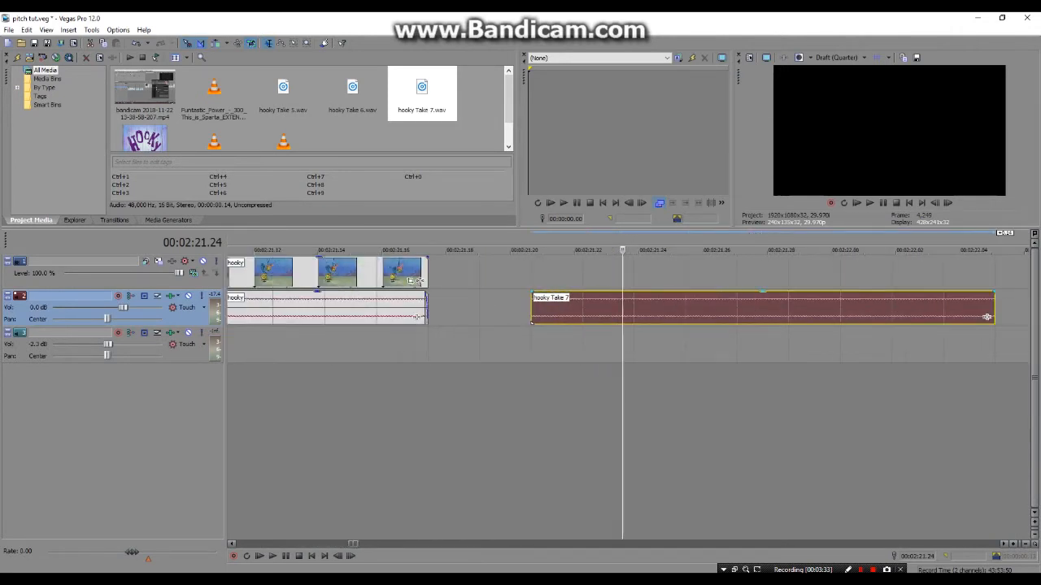
Open the hooky Take 7 event's properties to review its time stretch / pitch shift method, then close them
right_click(582, 316)
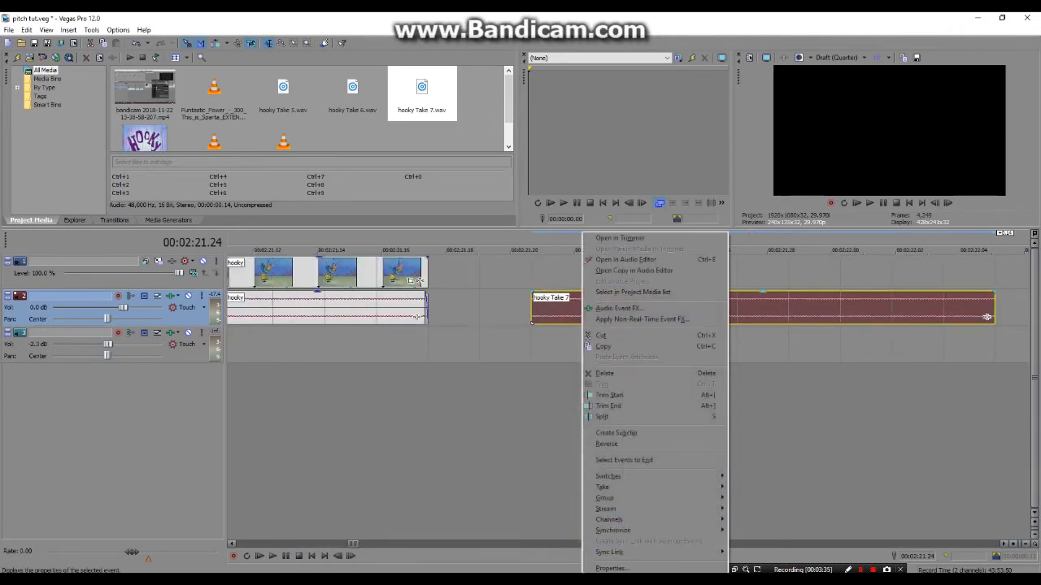
click(560, 316)
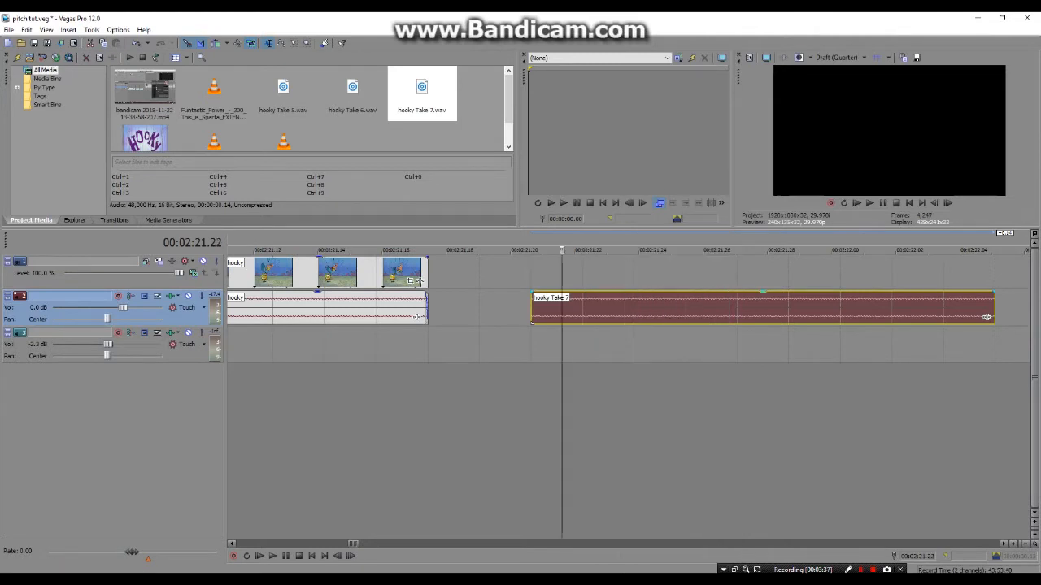
right_click(561, 316)
click(592, 568)
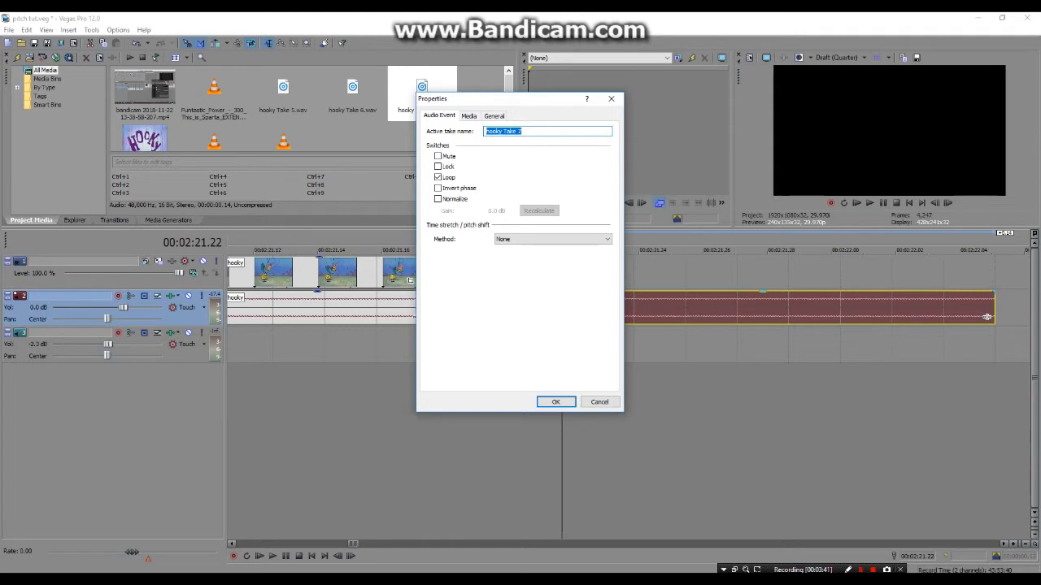
click(611, 98)
Raise the hooky Take 7 event's pitch by 7 semitones and review its élastique stretch settings in the event properties
key(=)
key(=)
key(=)
key(alt+Return)
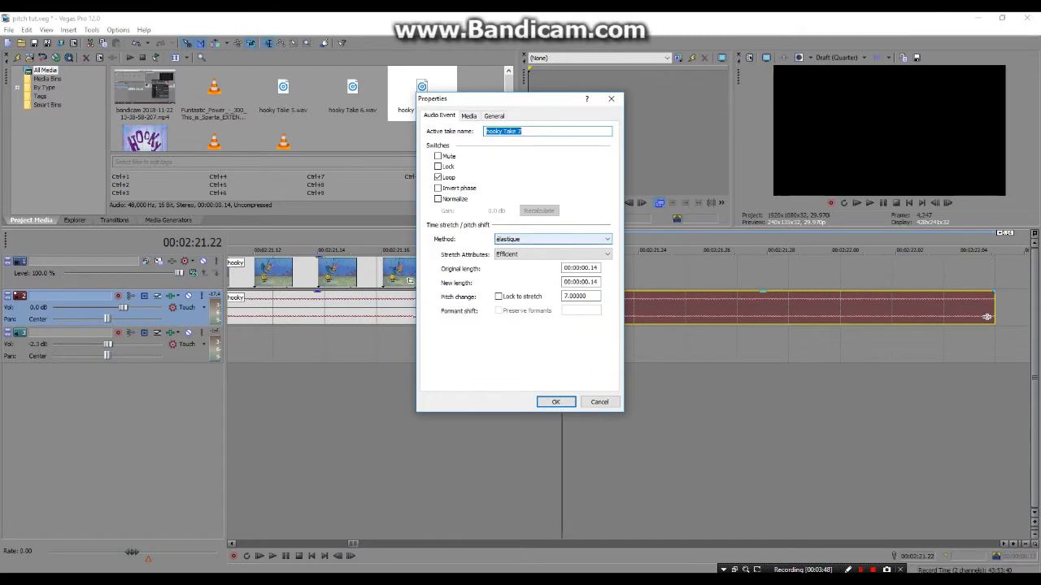
key(Tab)
key(Tab)
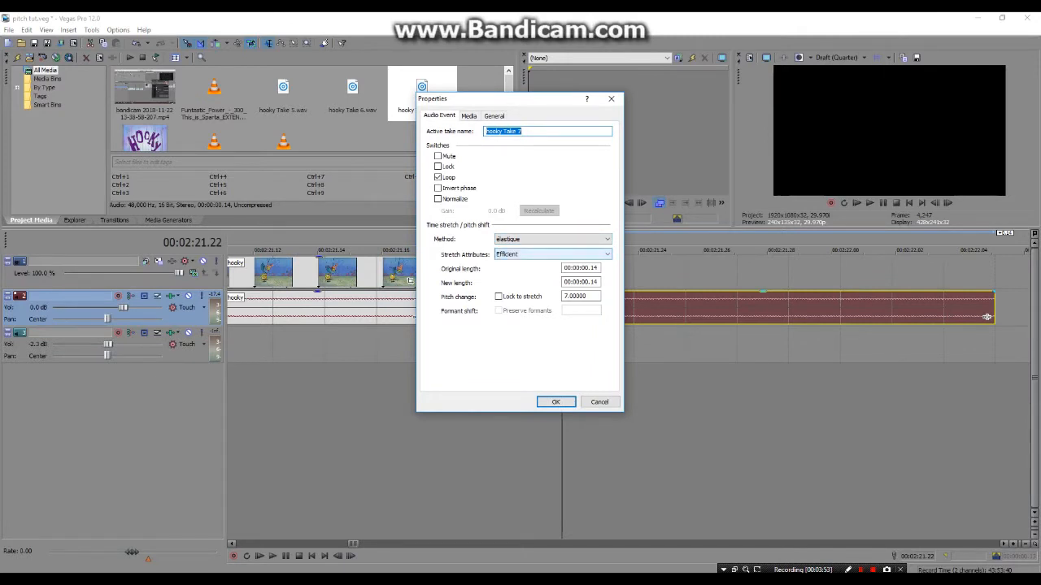
key(Return)
key(Left)
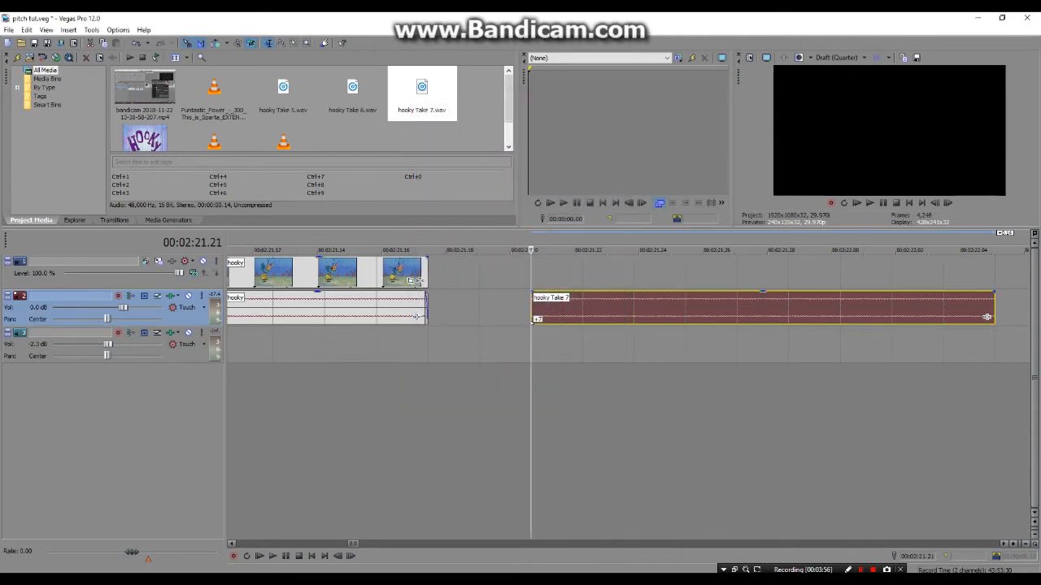
Set a loop region around the hooky Take 7 event and play it
drag(1010, 407, 516, 407)
key(space)
key(space)
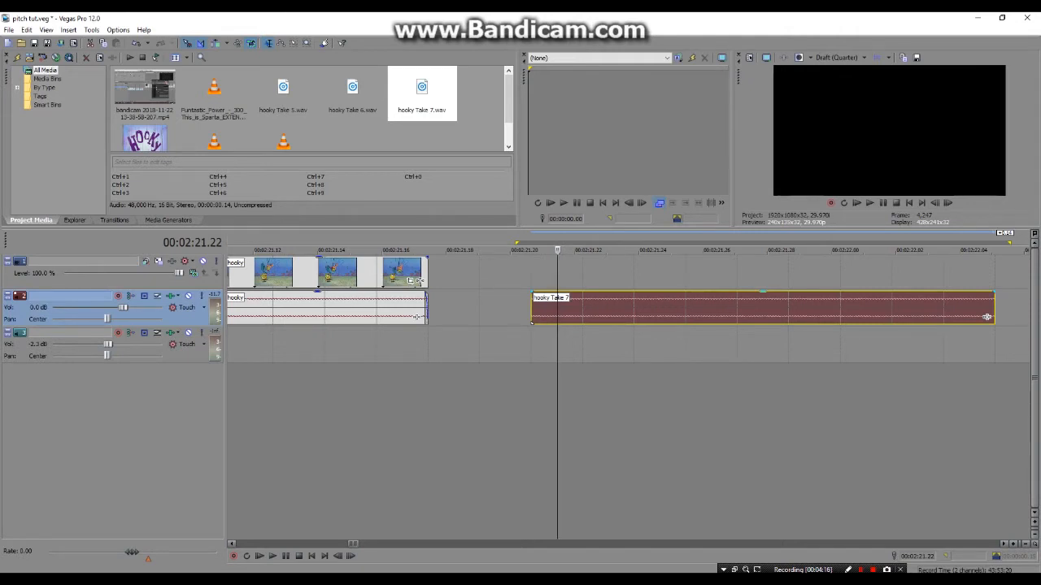
Set the hooky Take 7 event's pitch change to 7 semitones using the élastique method
right_click(573, 309)
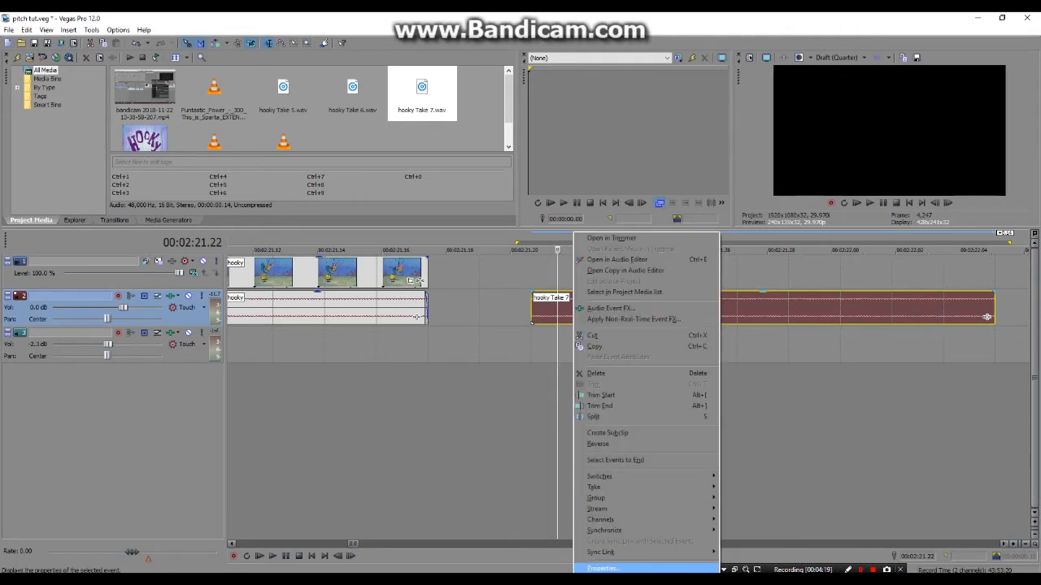
click(602, 568)
key(Return)
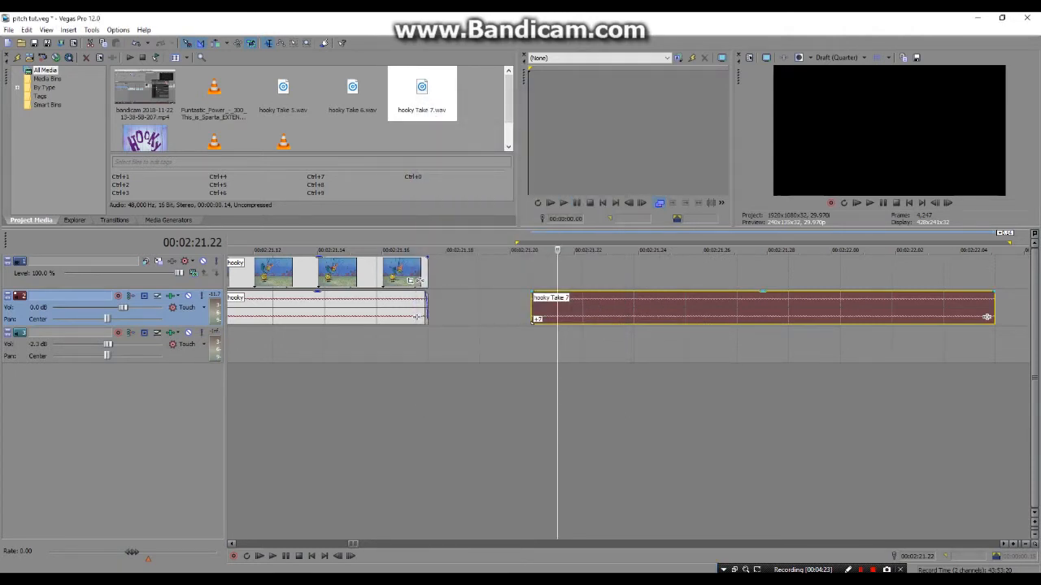
Set the hooky Take 7 event's stretch attributes to Soloist (Speech) and apply the event properties
right_click(557, 311)
click(600, 568)
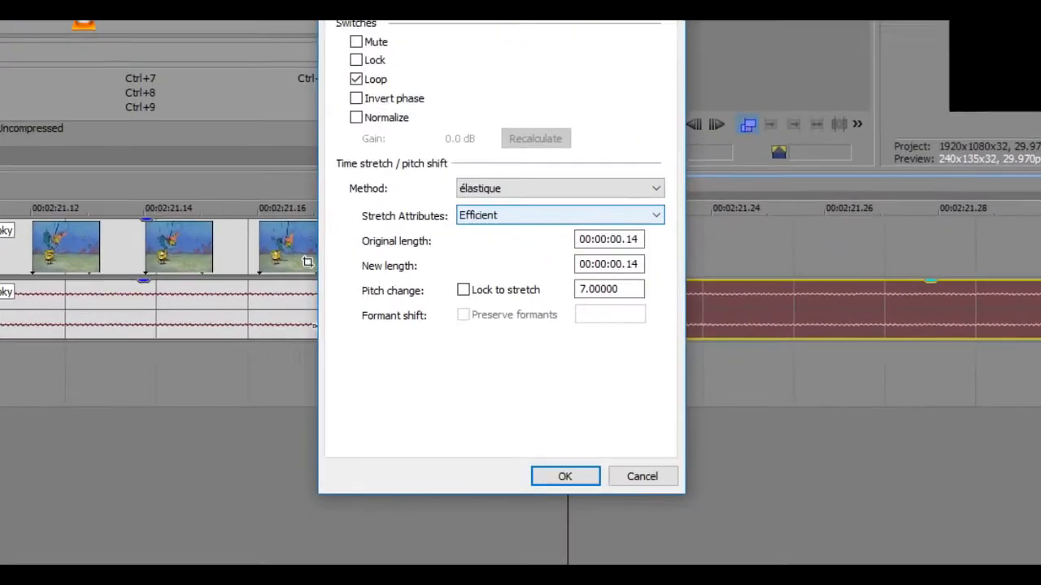
click(553, 254)
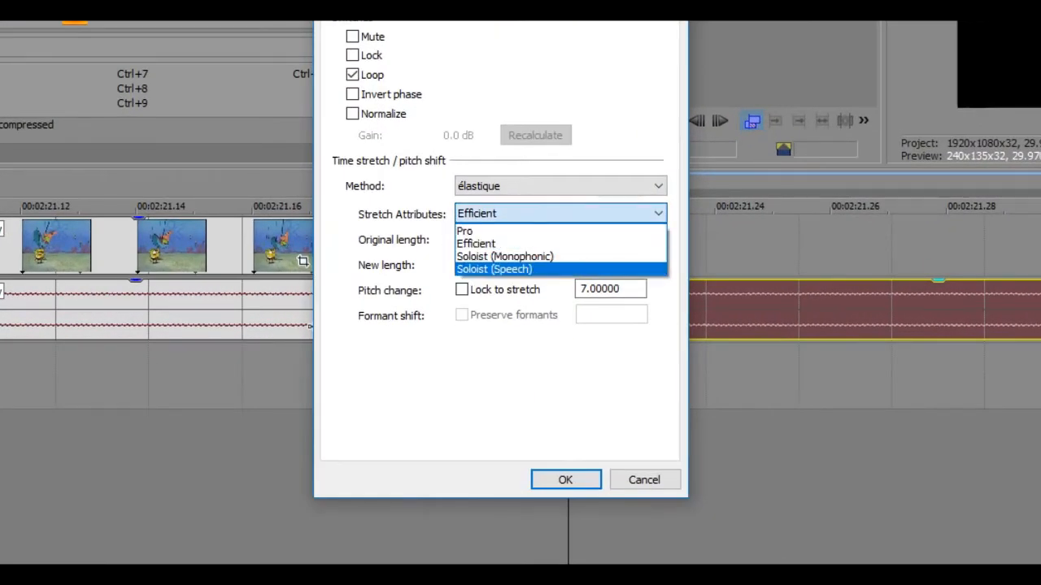
click(494, 269)
click(560, 213)
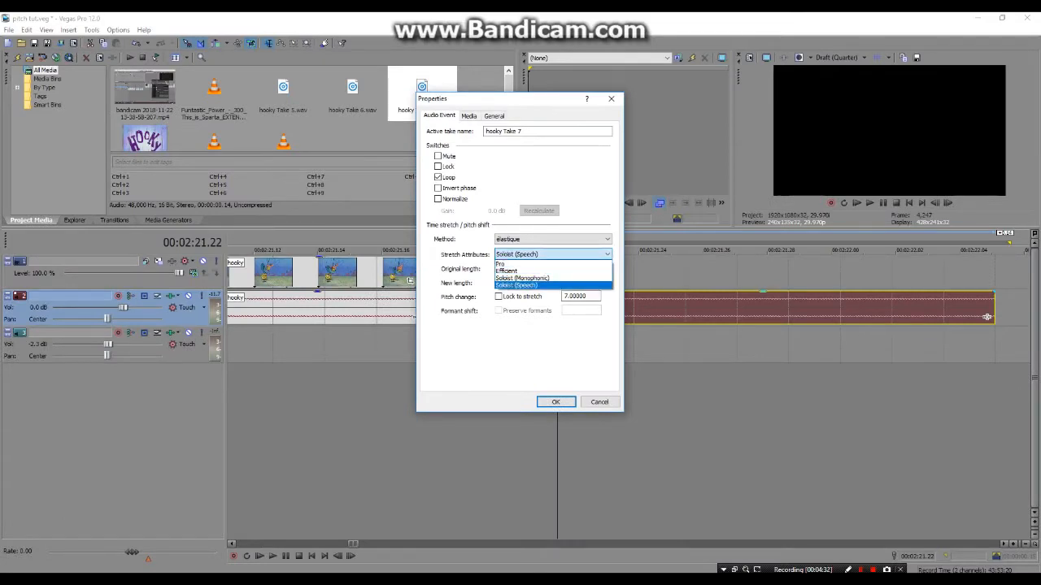
click(521, 286)
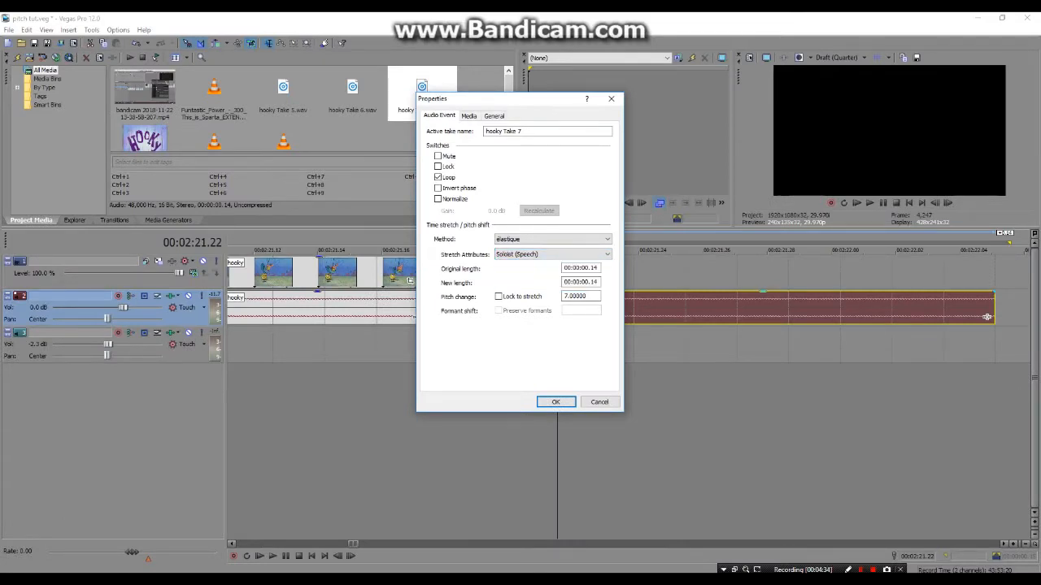
click(555, 402)
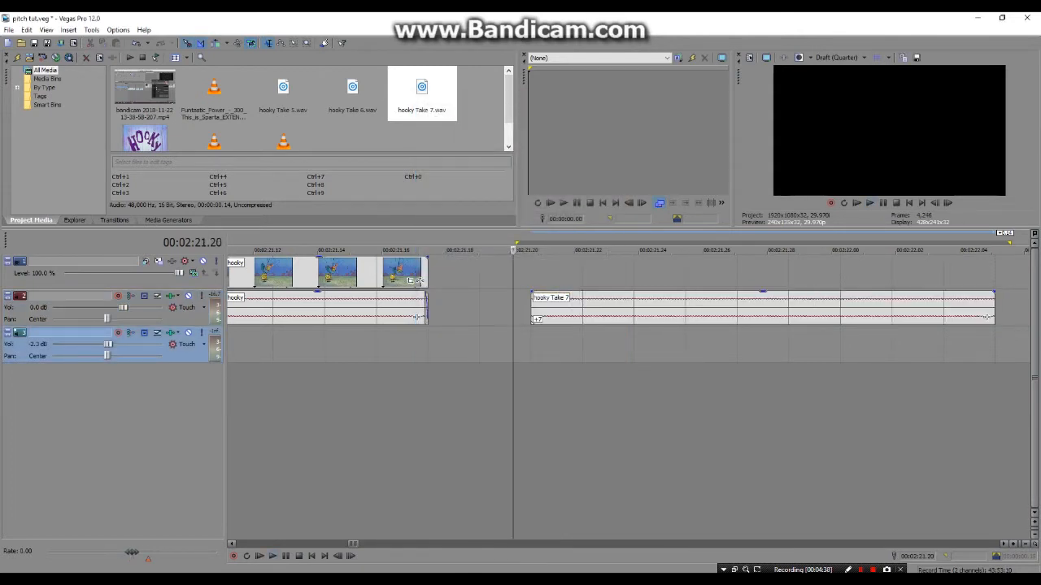
Add a very short fade-in at the start of the pitched hooky Take 7 event
scroll(622, 390, up, 3)
scroll(623, 390, down, 5)
scroll(623, 390, up, 4)
scroll(623, 390, up, 3)
scroll(623, 390, down, 7)
click(621, 311)
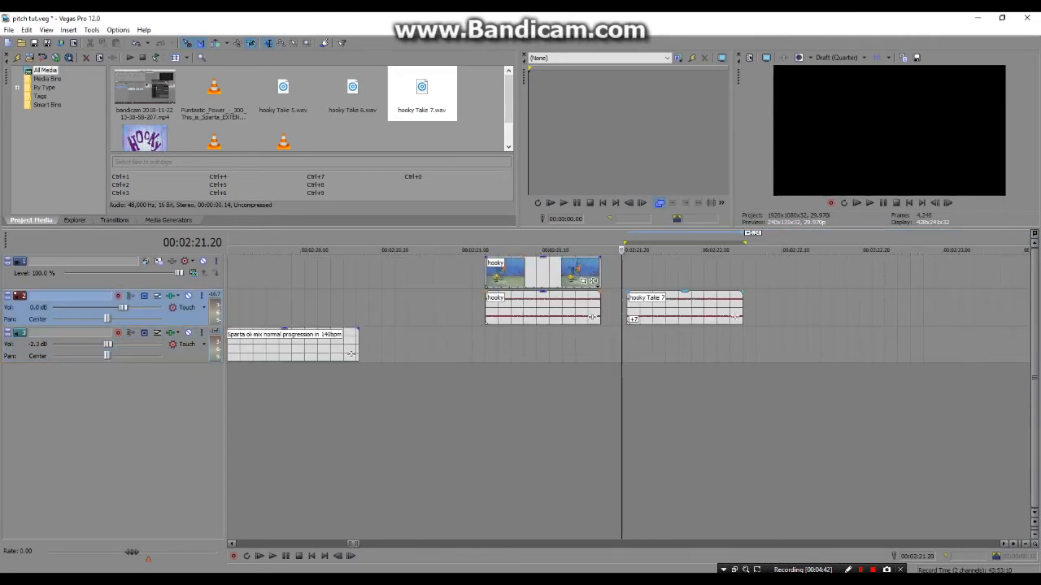
scroll(669, 309, up, 3)
click(670, 309)
scroll(669, 309, up, 5)
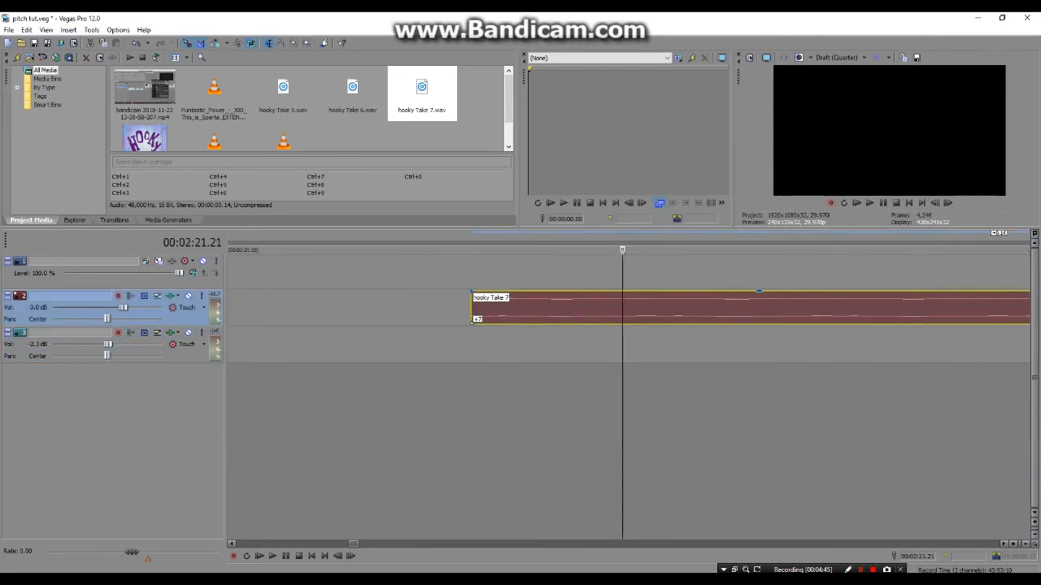
scroll(622, 309, down, 6)
scroll(622, 309, up, 3)
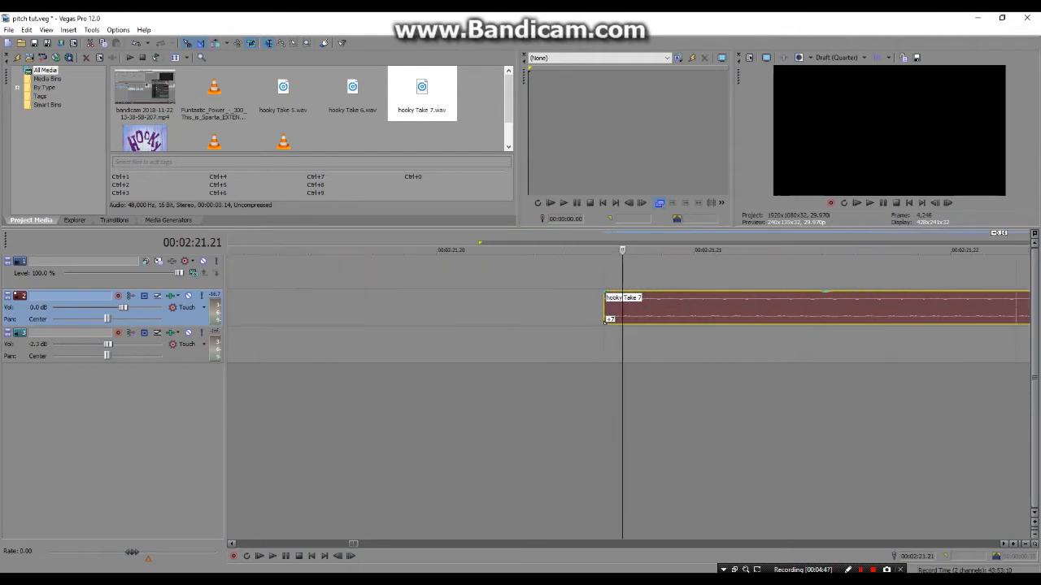
click(638, 309)
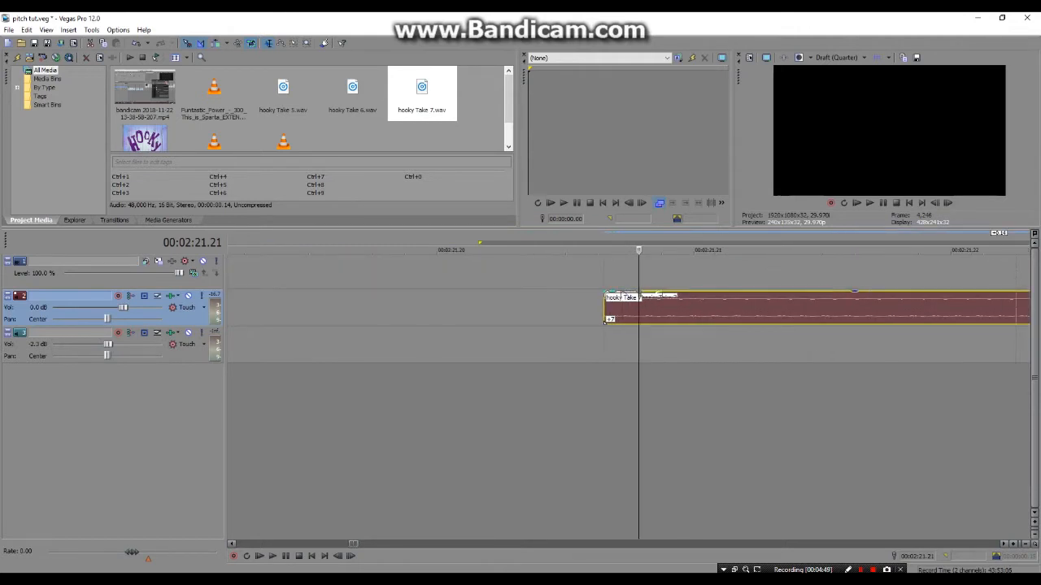
mouse_move(610, 312)
mouse_down()
mouse_move(646, 312)
mouse_move(607, 319)
mouse_up()
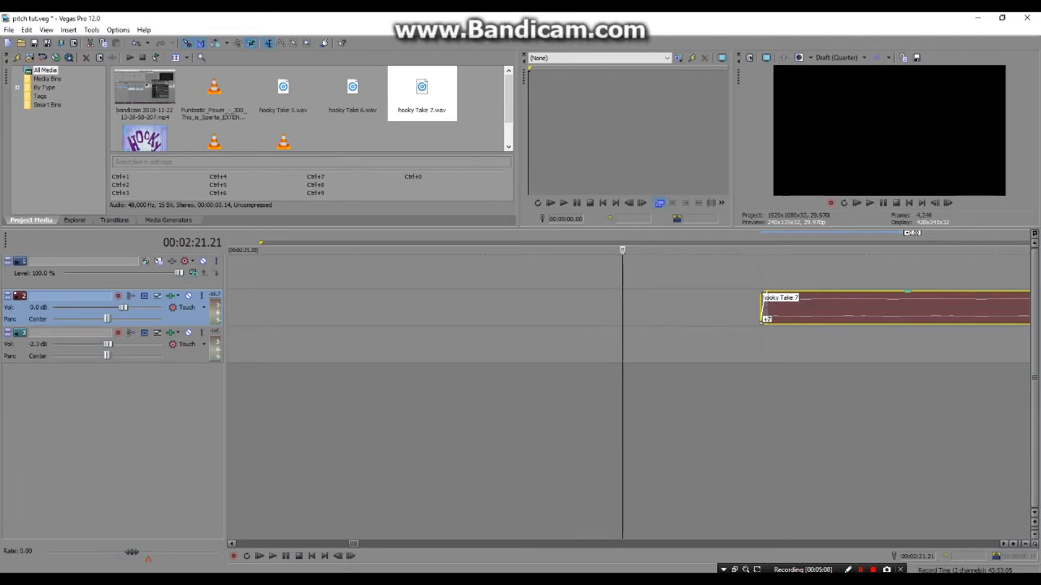
Trim about one frame off the end of the hooky Take 7 event
scroll(766, 317, down, 10)
click(779, 274)
scroll(778, 274, up, 3)
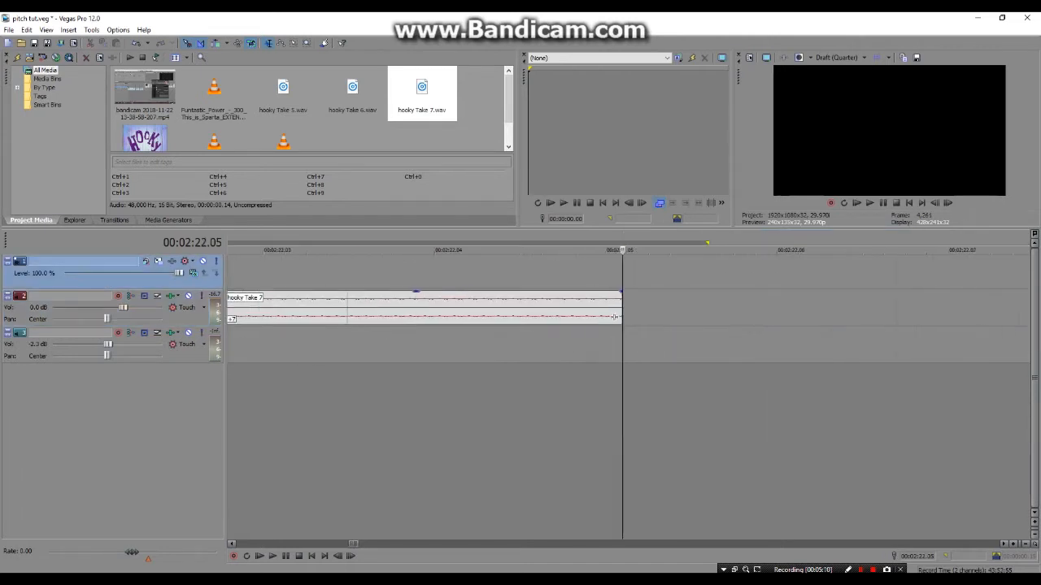
drag(613, 317, 398, 317)
scroll(418, 316, down, 3)
Lengthen the fade-in at the start of the hooky Take 7 event slightly, keeping it under one frame
click(385, 273)
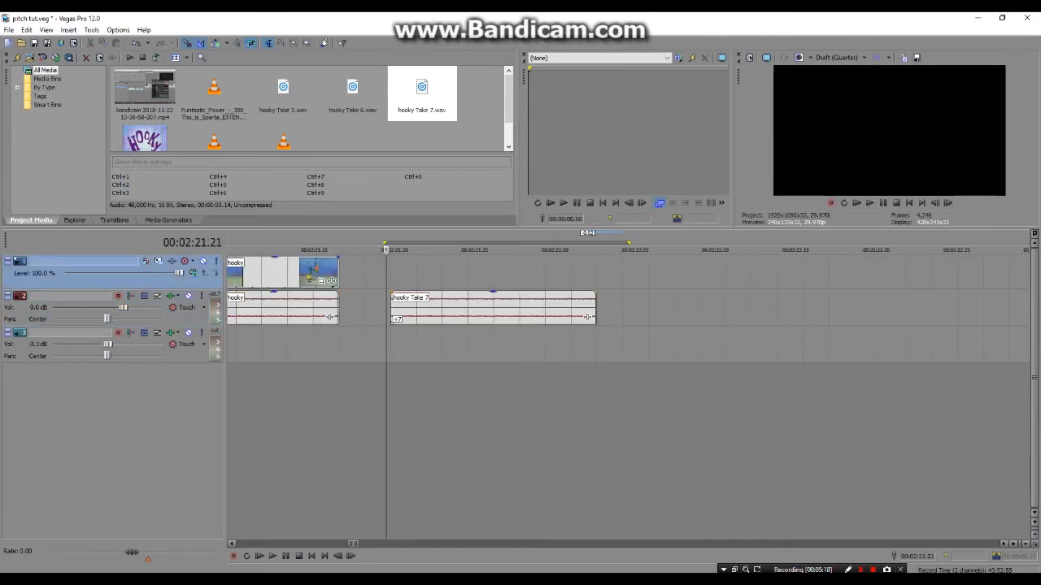
click(391, 274)
scroll(391, 274, up, 6)
drag(625, 293, 653, 306)
scroll(628, 318, down, 4)
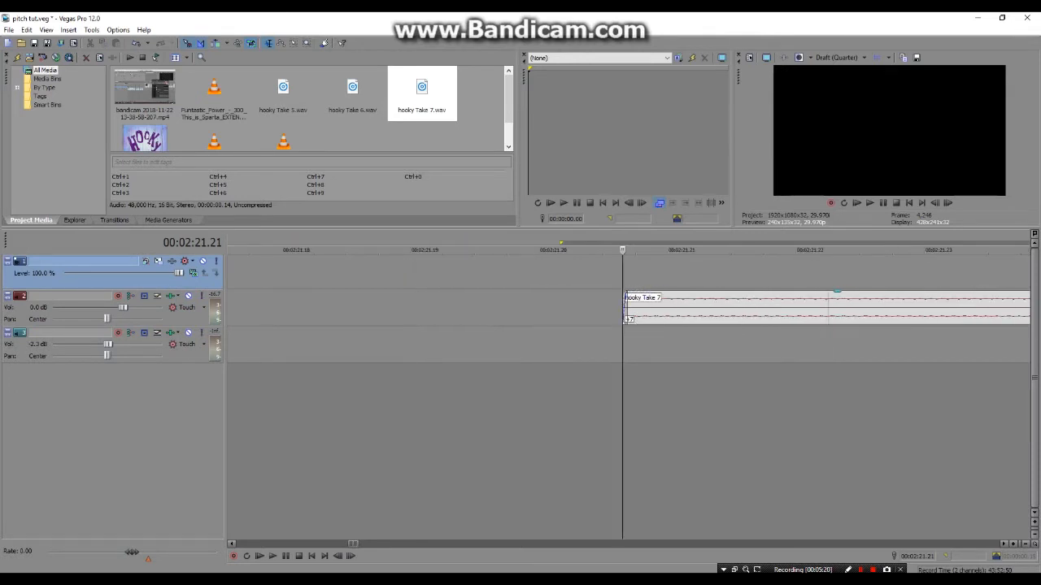
scroll(629, 318, up, 4)
drag(626, 295, 652, 293)
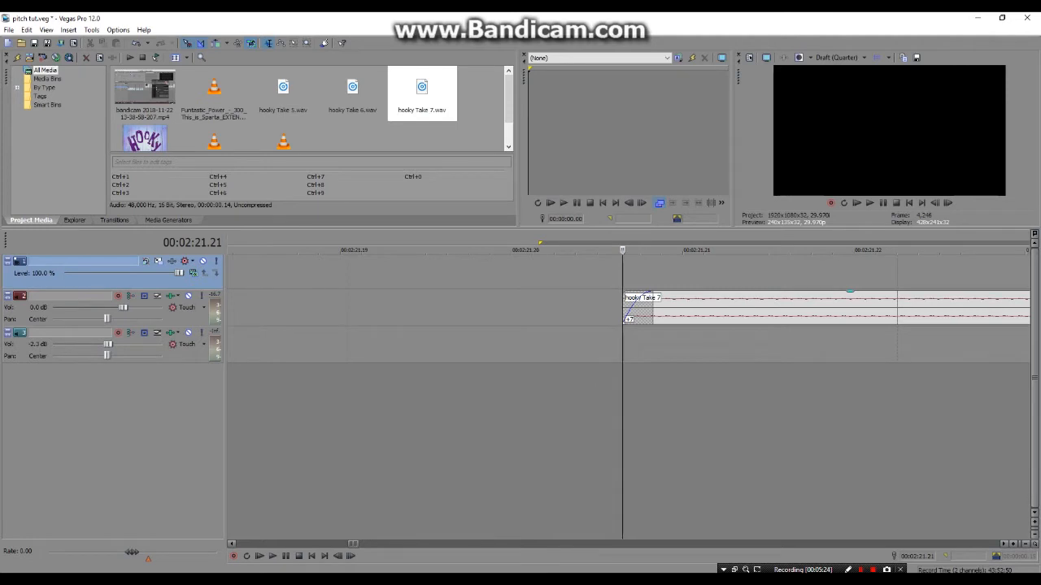
Play the faded hooky Take 7 event repeatedly, including from the end of the original hooky clip, to check its start
scroll(509, 316, down, 4)
scroll(623, 317, down, 2)
scroll(623, 317, up, 2)
scroll(623, 317, down, 3)
key(space)
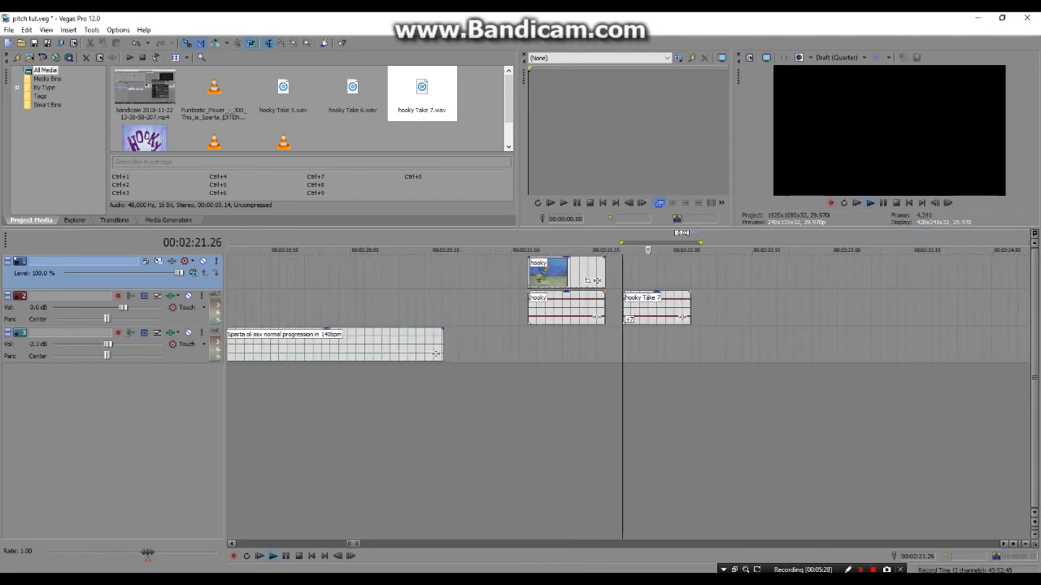
key(space)
click(606, 345)
key(space)
key(space)
key(space)
key(space)
key(space)
key(space)
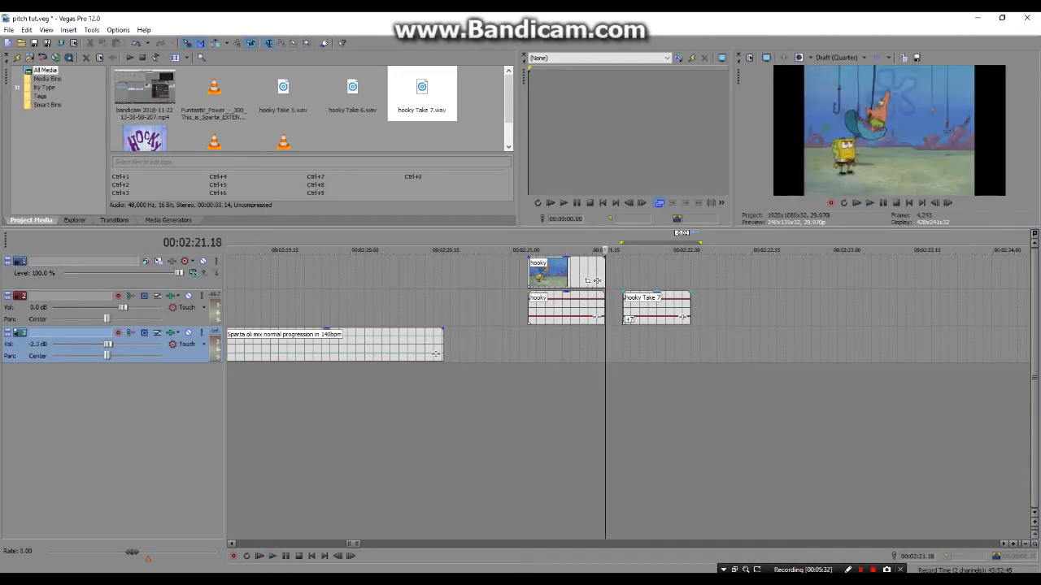
Split the hooky Take 7 event at 00:02:21.22 and delete the short piece before the split
scroll(623, 317, up, 4)
scroll(623, 317, down, 2)
click(674, 310)
key(s)
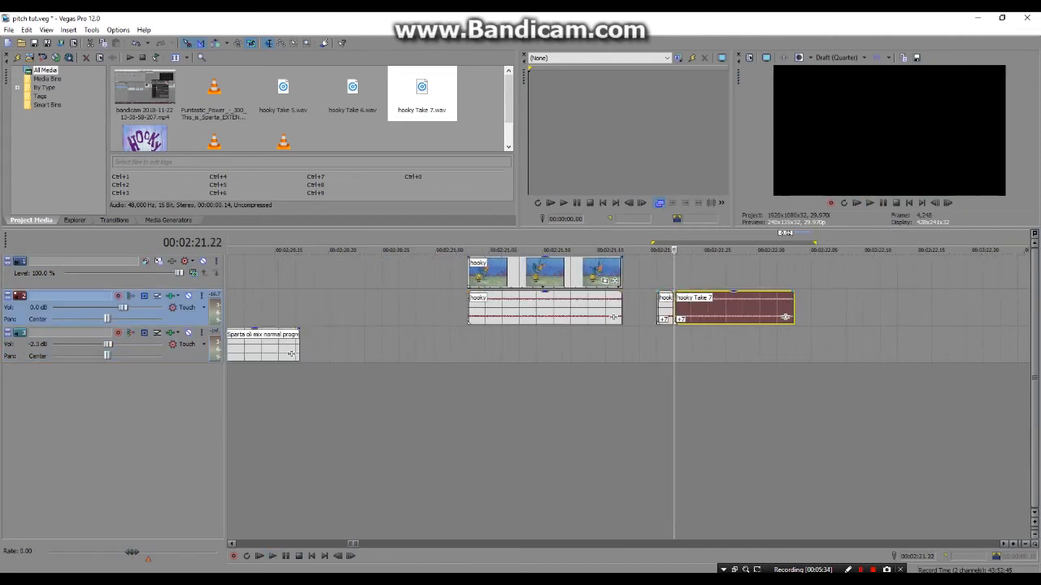
click(662, 309)
key(Delete)
Play the shortened hooky Take 7 event repeatedly from its new start
click(677, 310)
key(space)
key(space)
key(space)
key(space)
key(space)
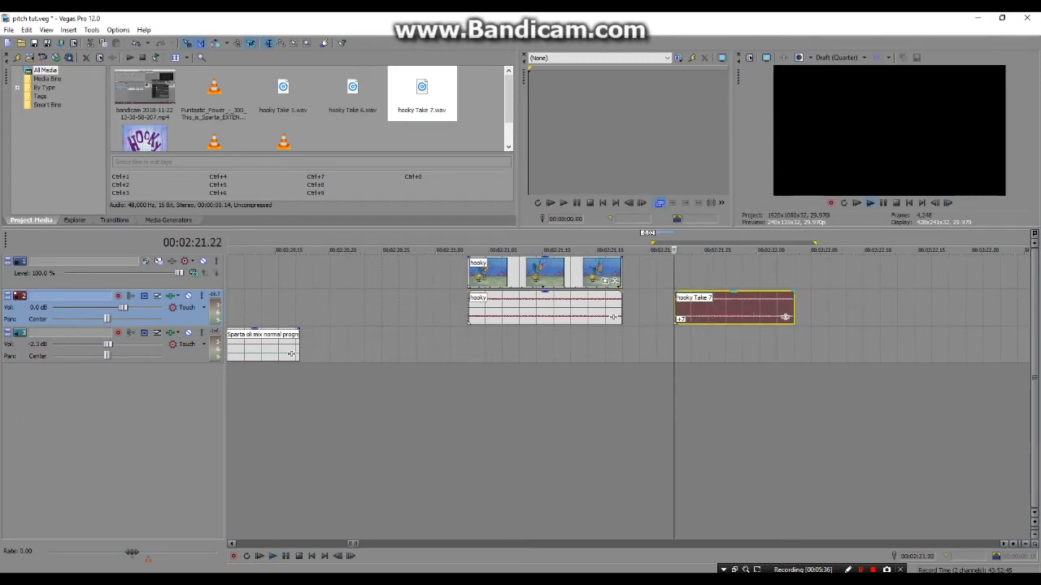
Review the hooky Take 7 event's properties and cut the event from its place after the original hooky clip
right_click(702, 310)
click(731, 568)
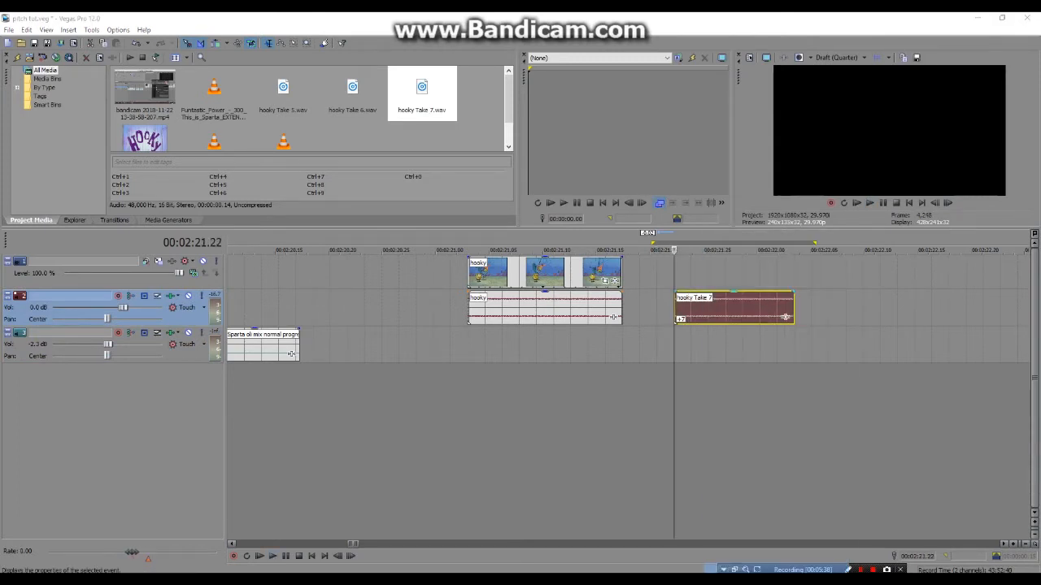
click(599, 402)
key(Return)
Play the opening of the Sparta oli mix to find the entry point and paste the hooky Take 7 event at 00:00:03.13
scroll(571, 354, down, 10)
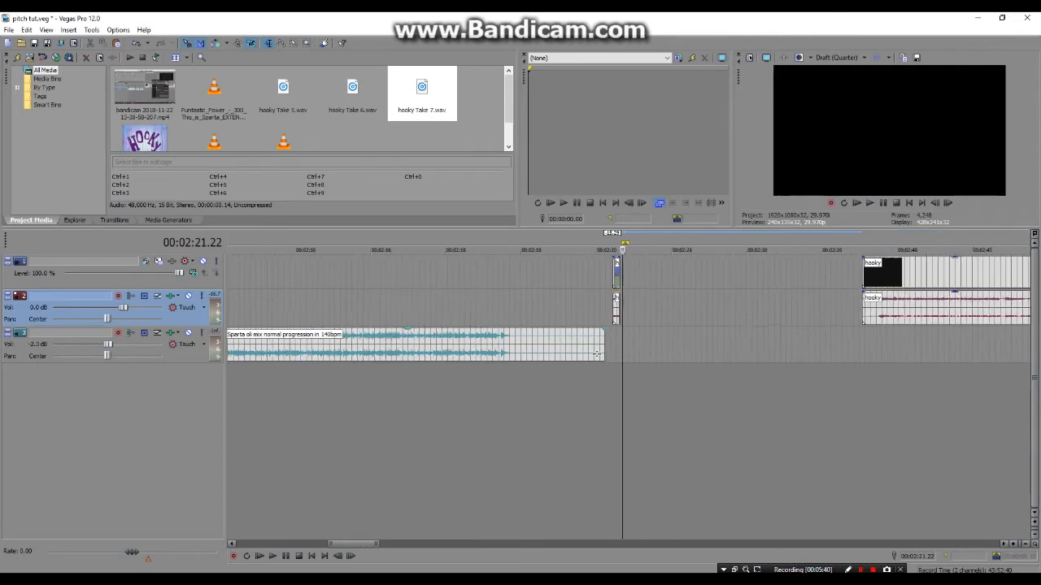
click(240, 349)
scroll(240, 350, up, 12)
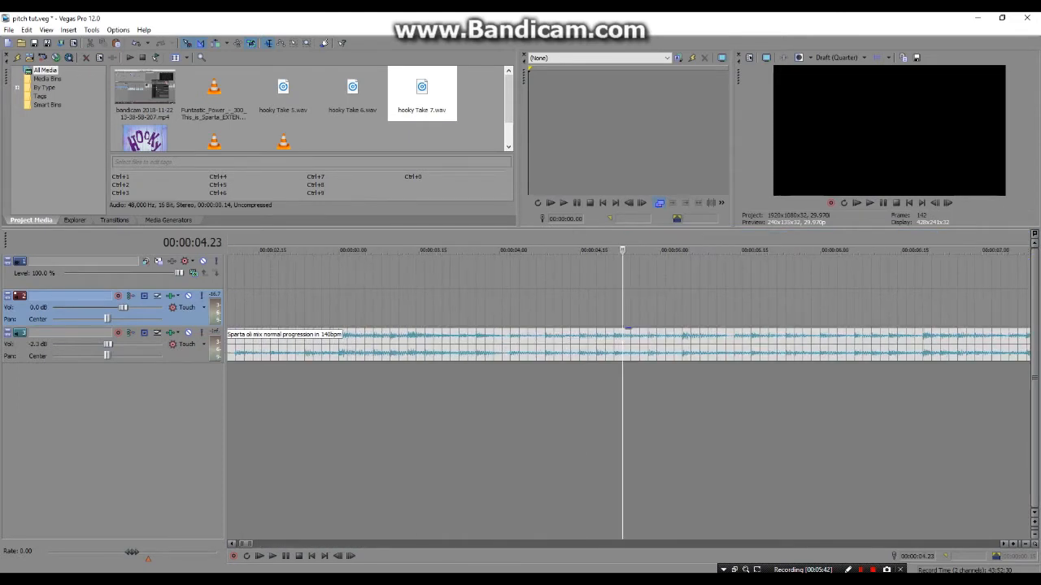
click(536, 348)
key(space)
key(space)
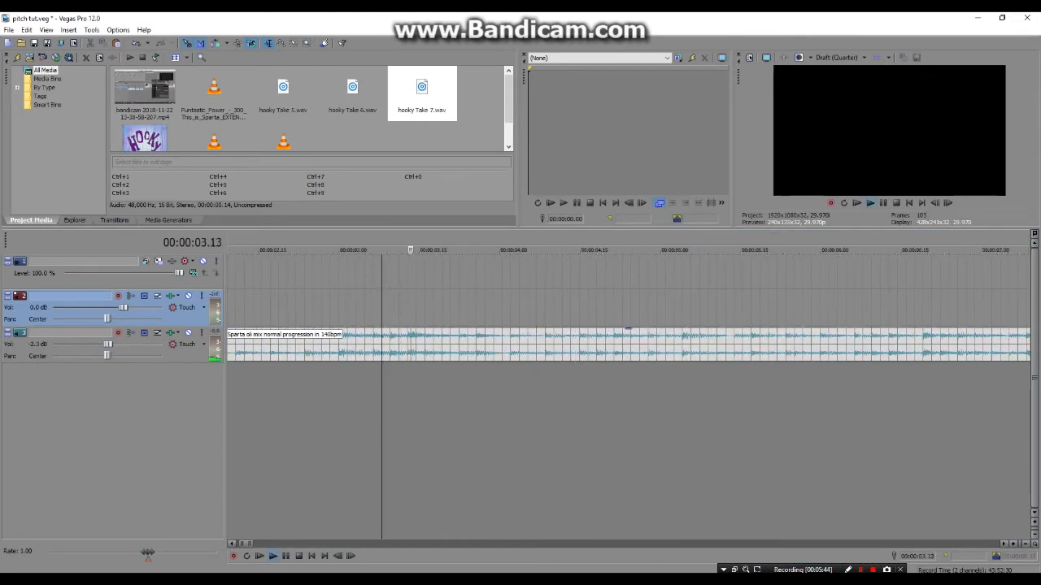
key(space)
key(space)
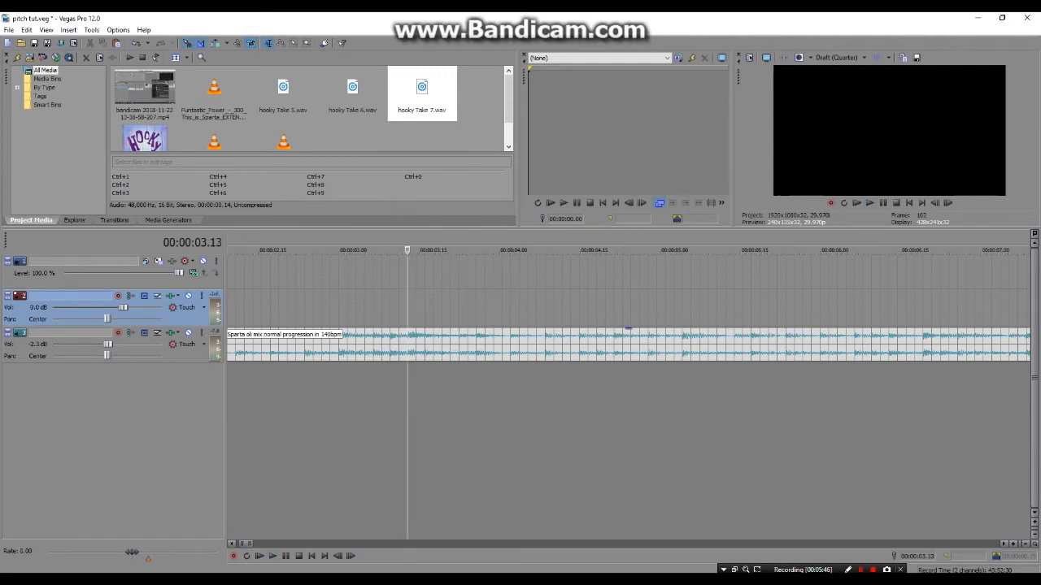
key(ctrl+v)
Split the pasted hooky Take 7 event and delete the remainder, keeping about three frames
click(417, 309)
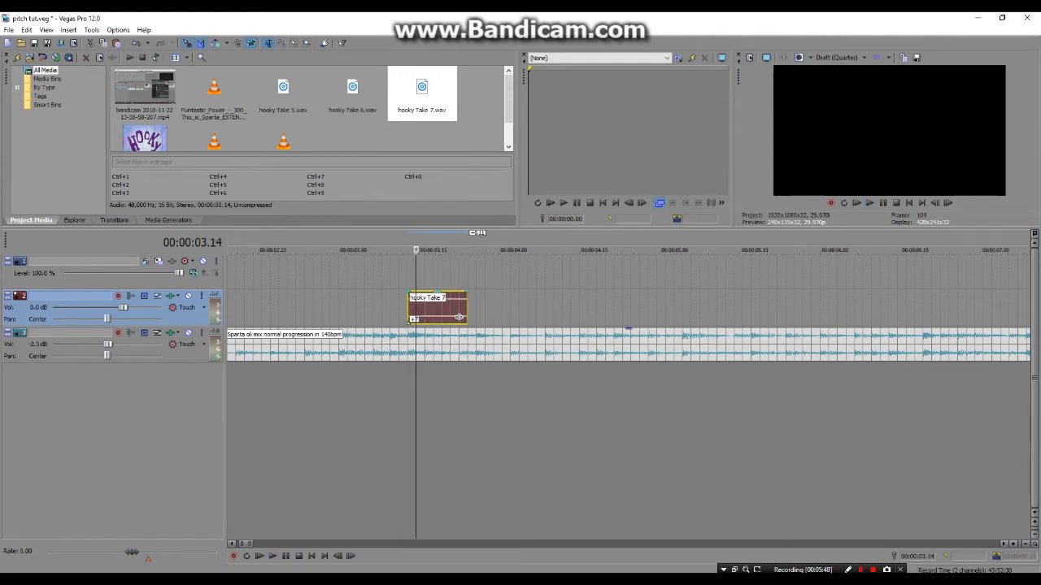
scroll(416, 309, down, 1)
scroll(417, 308, up, 1)
key(s)
key(Delete)
Play the shortened hooky Take 7 event against the Sparta oli mix
click(570, 313)
key(space)
key(space)
scroll(569, 313, down, 2)
scroll(505, 311, down, 1)
scroll(505, 310, up, 1)
Turn on looped playback over the hooky Take 7 event, from 00:00:03.13 to 00:00:03.16, and listen to it repeatedly
drag(506, 311, 510, 311)
key(q)
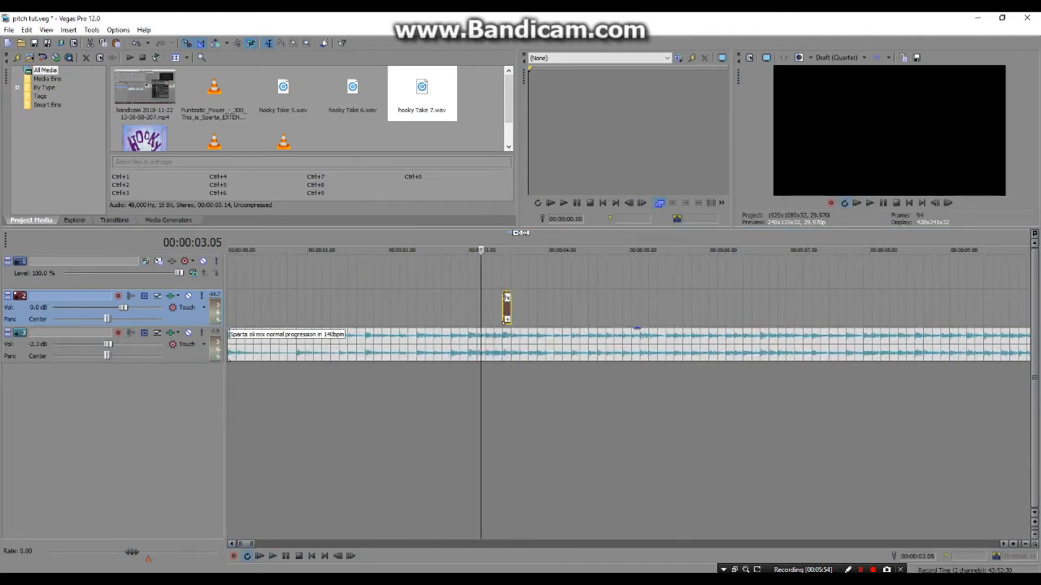
double_click(508, 310)
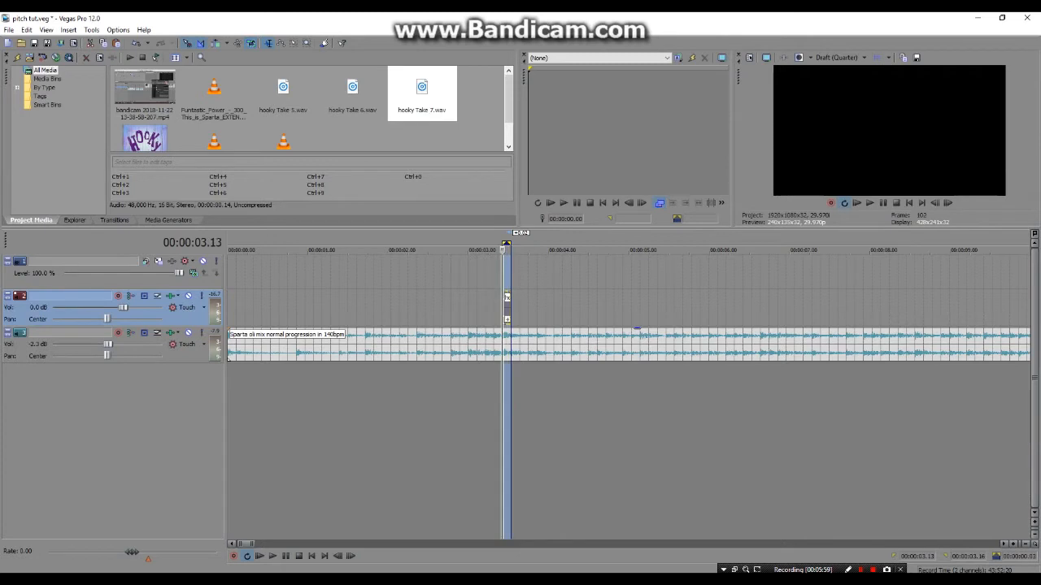
key(space)
key(space)
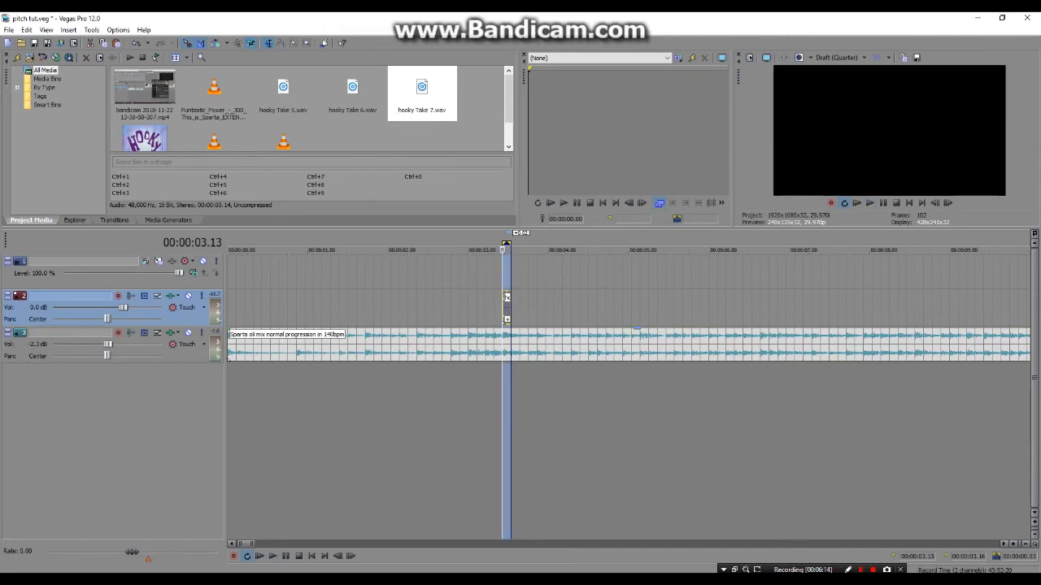
key(space)
key(space)
key(space)
key(space)
key(space)
scroll(507, 317, up, 3)
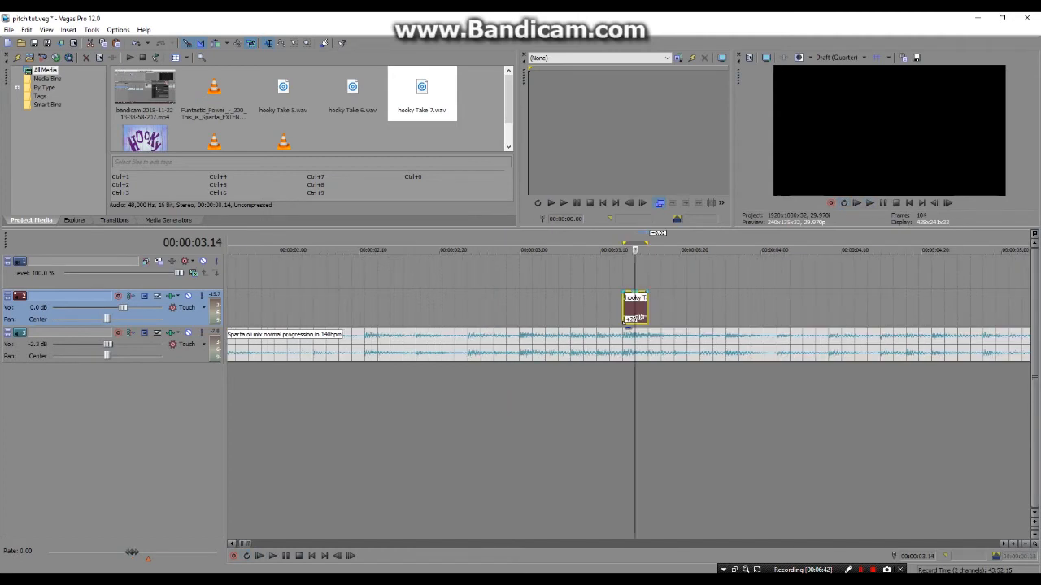
Repeat the hooky Take 7 event along Track 2 as four evenly spaced groups of four events
key(space)
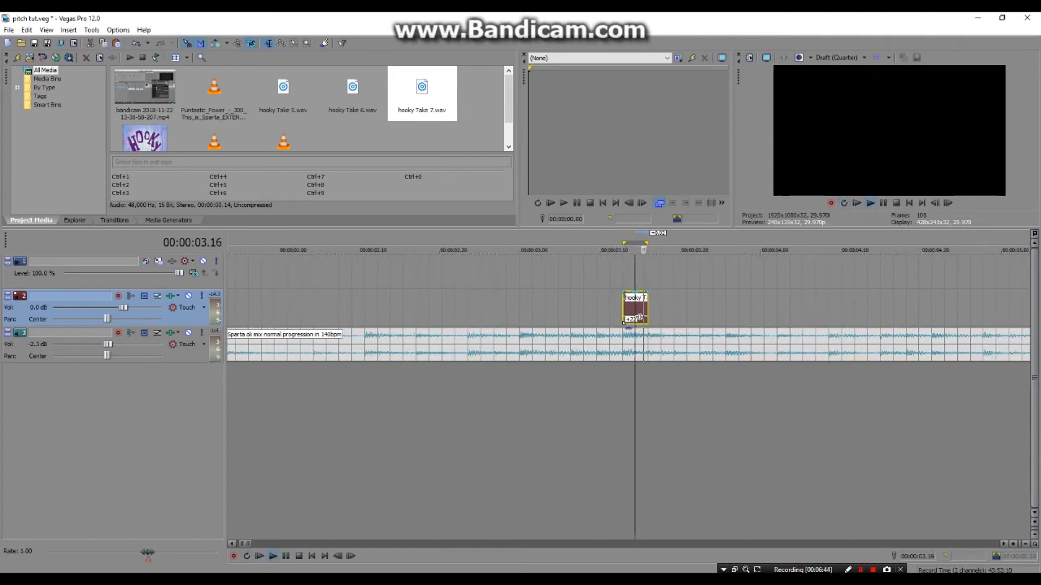
scroll(639, 317, down, 3)
key(space)
key(ctrl+v)
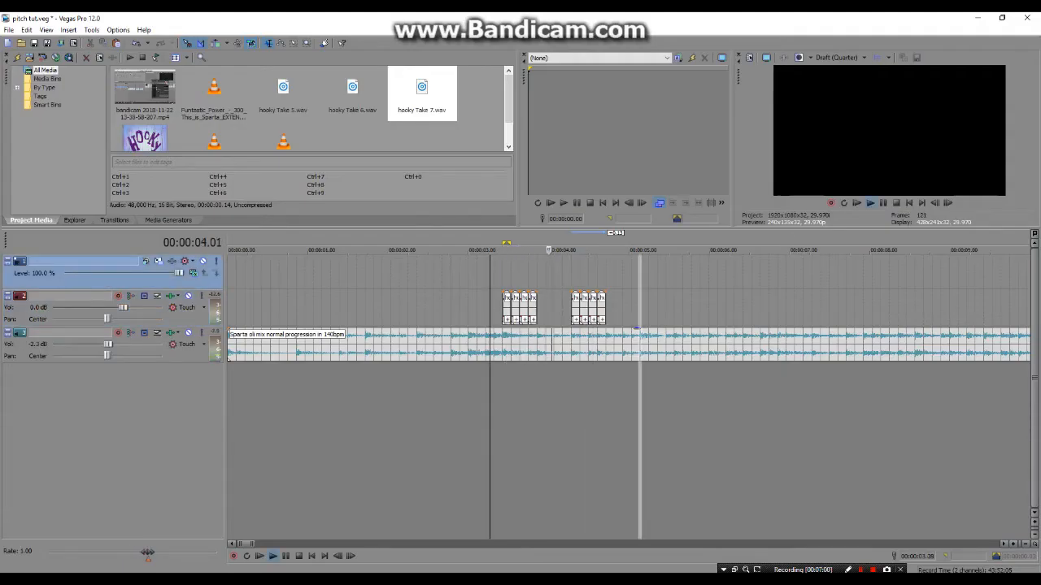
key(ctrl+v)
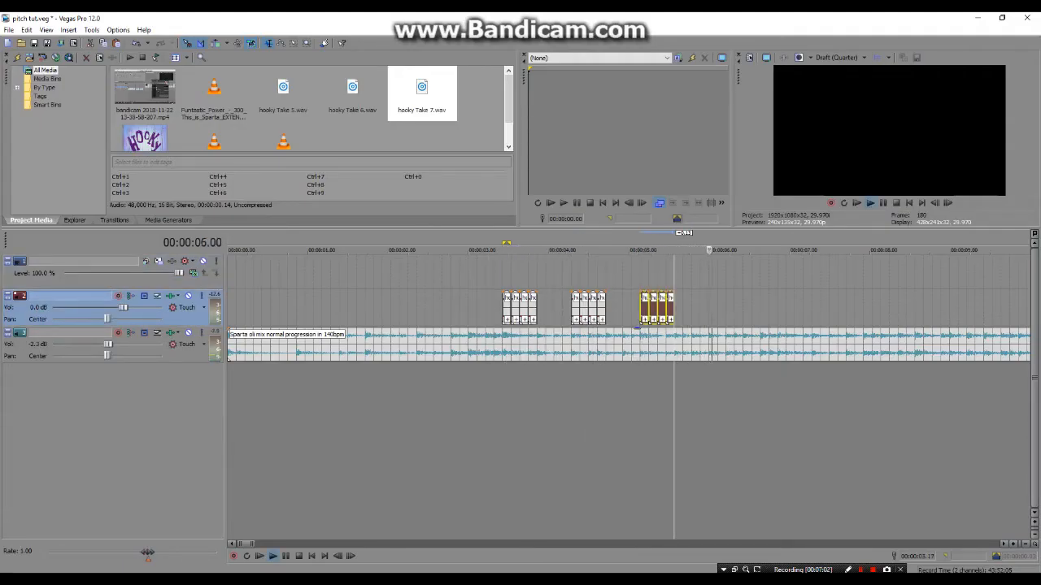
key(space)
key(ctrl+v)
Play the repeated hooky Take 7 groups with the Sparta oli mix and set the cursor at 00:00:03.00
click(627, 274)
key(space)
key(space)
click(469, 274)
scroll(468, 274, down, 1)
scroll(468, 274, up, 1)
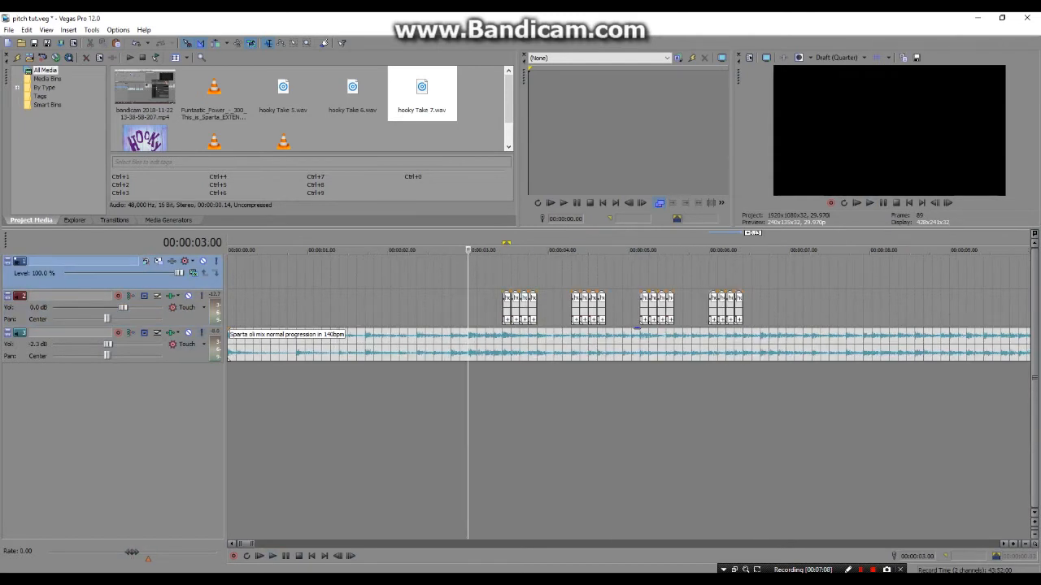
Mute the Sparta oli mix track and open the Track EQ in Track 2's audio effects
click(188, 332)
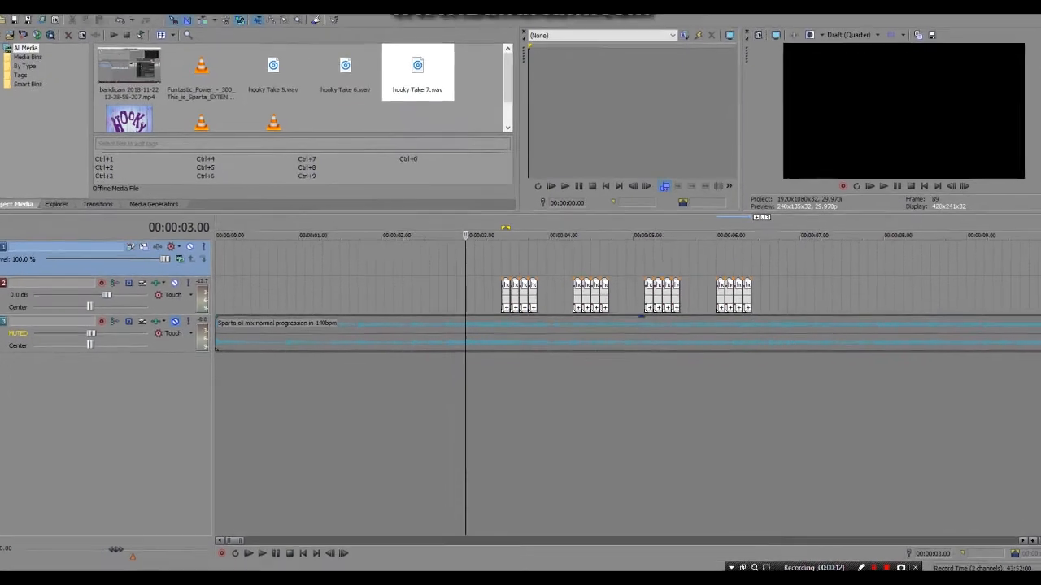
click(171, 296)
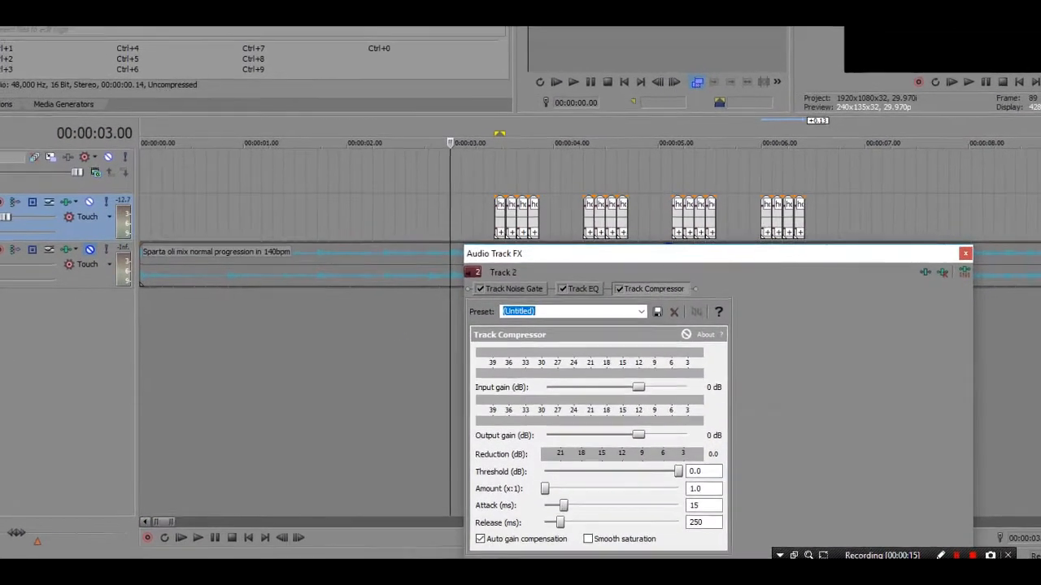
drag(595, 276, 407, 305)
click(390, 338)
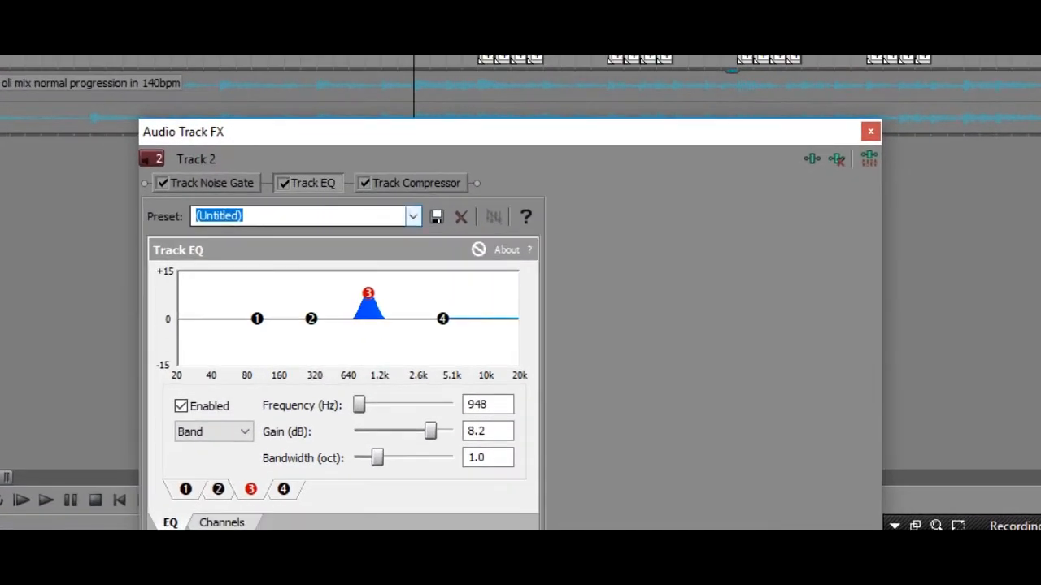
Load a preset that resets Track 2's EQ to a flat curve and play the hooky groups alone
click(413, 217)
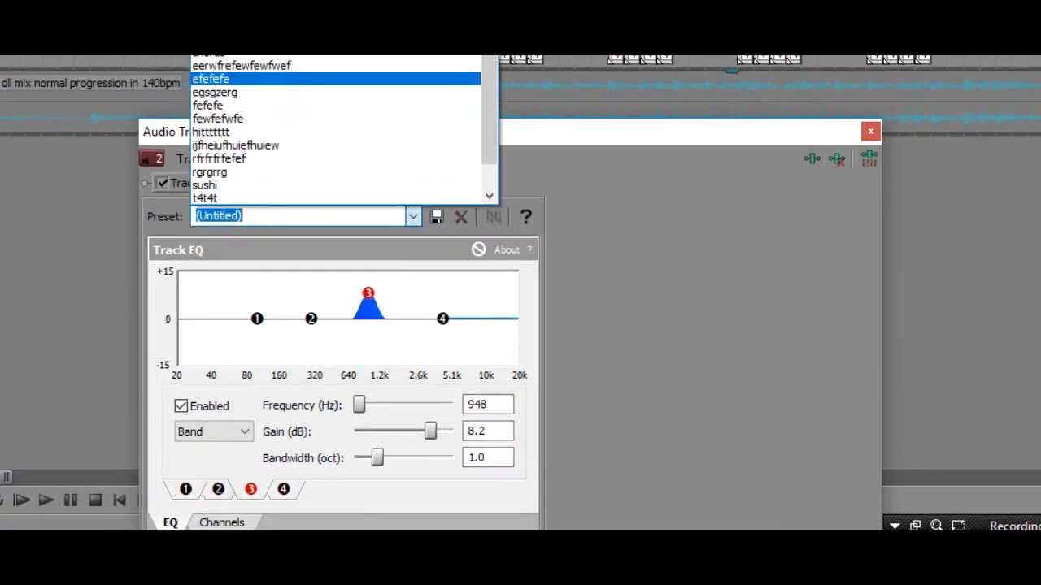
click(342, 91)
click(413, 216)
drag(489, 89, 489, 138)
click(244, 58)
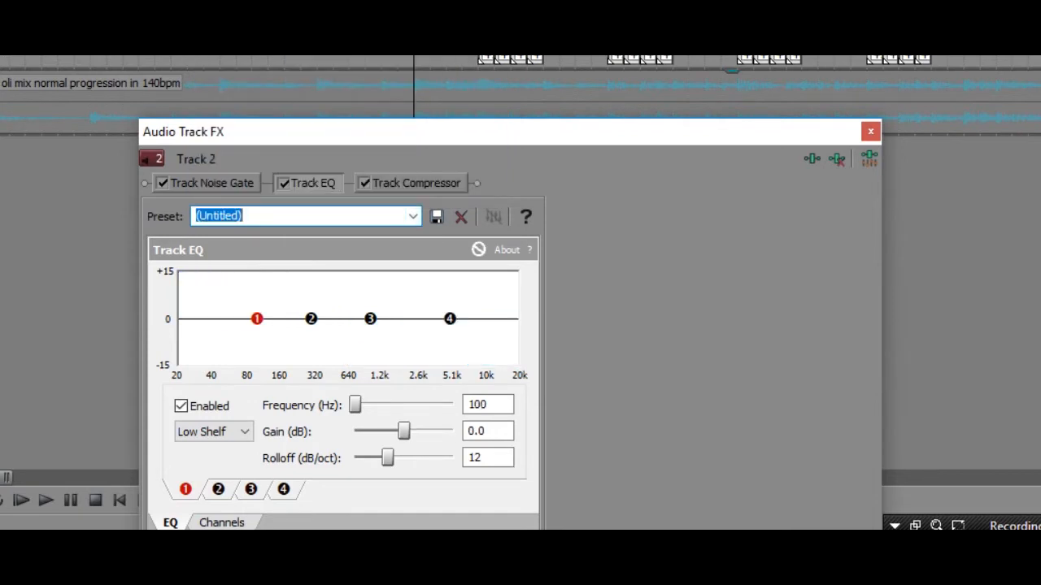
click(46, 501)
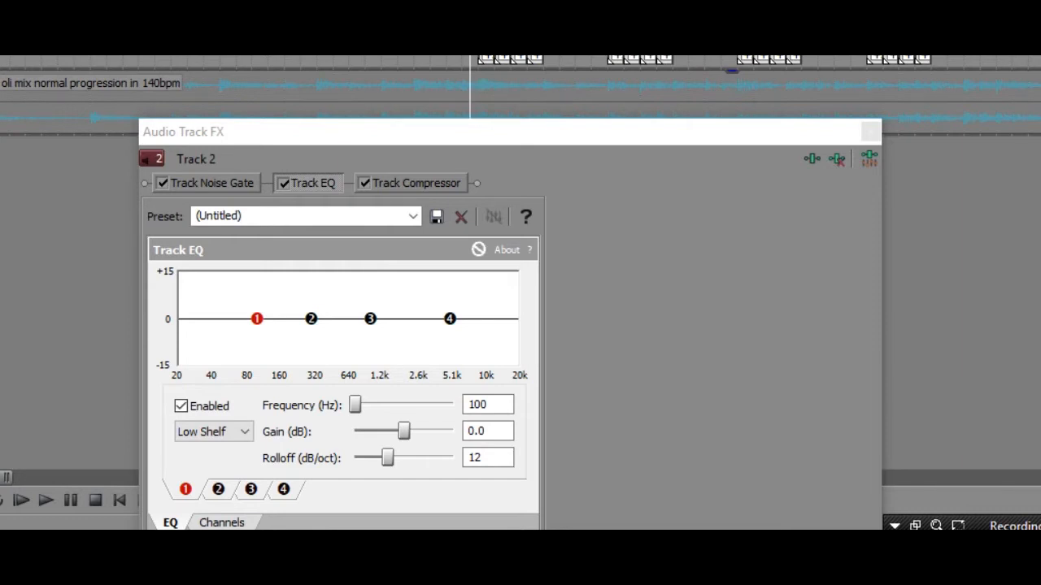
key(space)
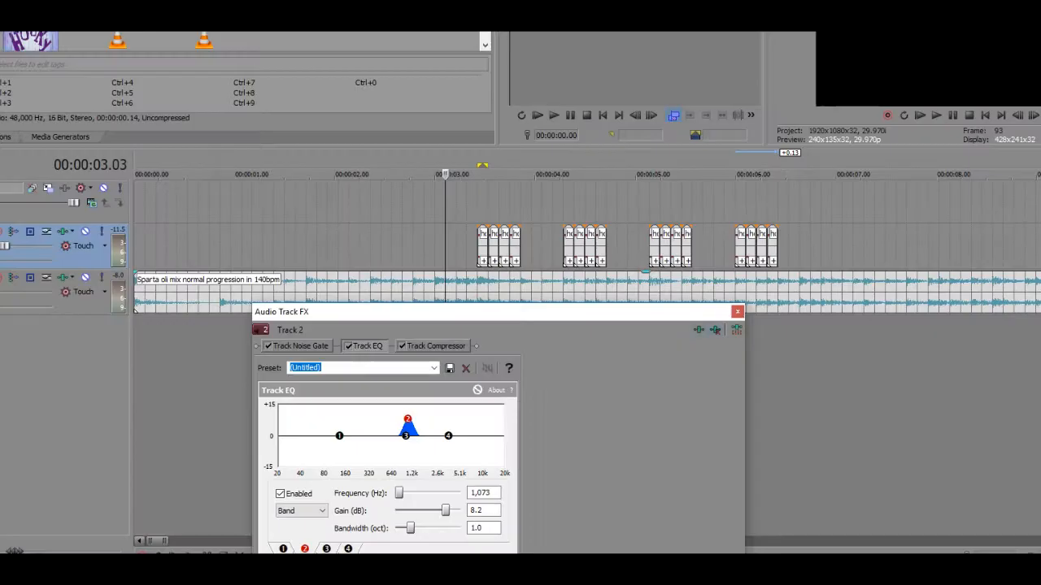
Add ExpressFX Reverb to the end of Track 2's effects chain
click(714, 329)
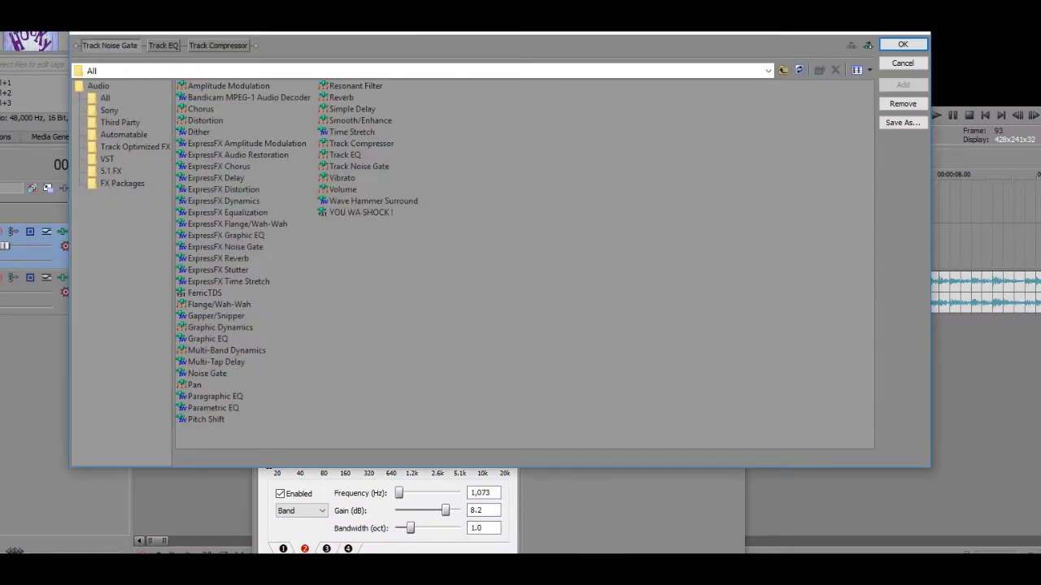
click(218, 259)
click(902, 85)
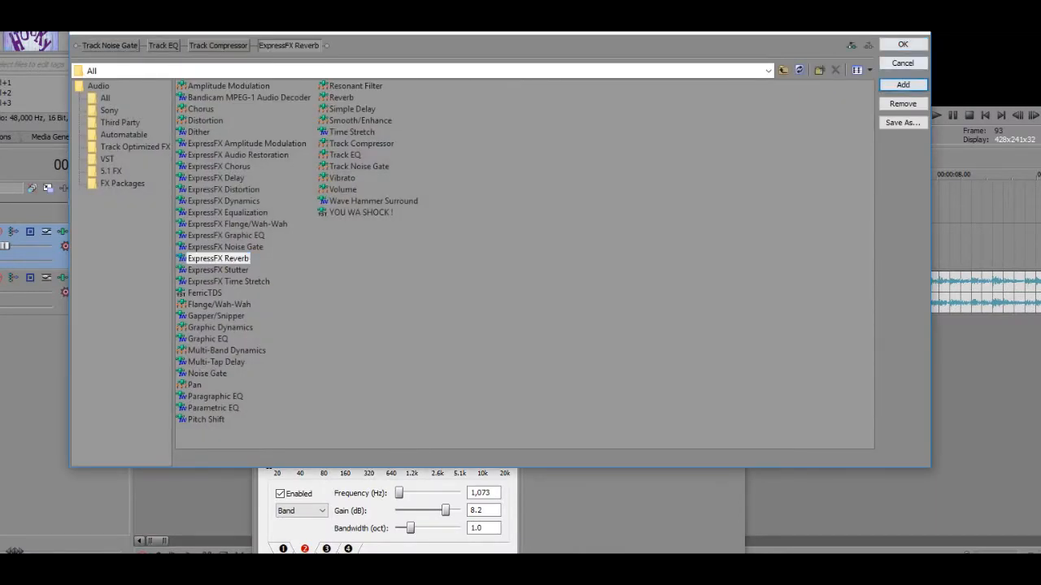
click(902, 44)
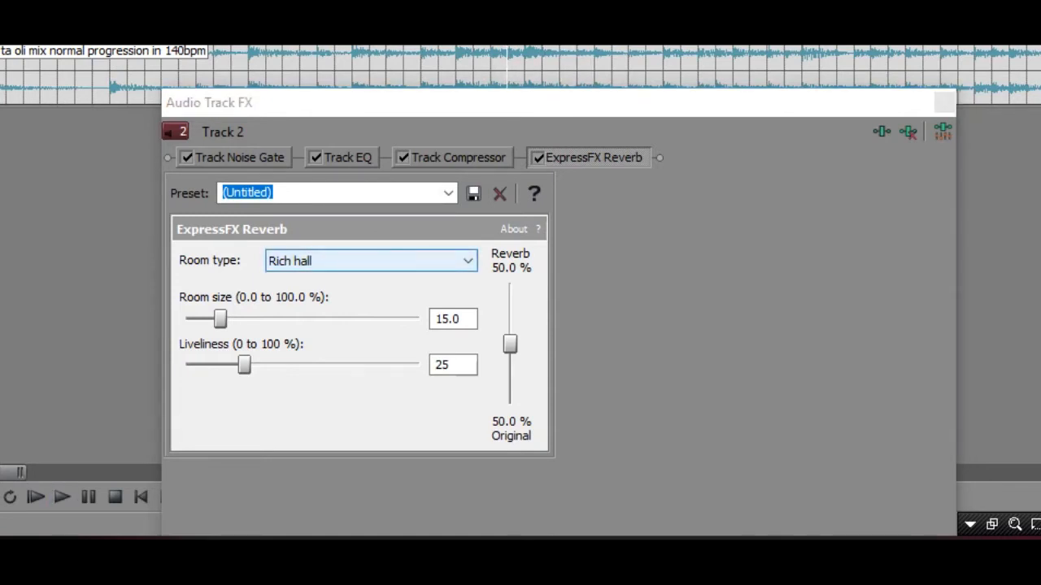
Set the ExpressFX Reverb room type to Cavernous space
click(371, 261)
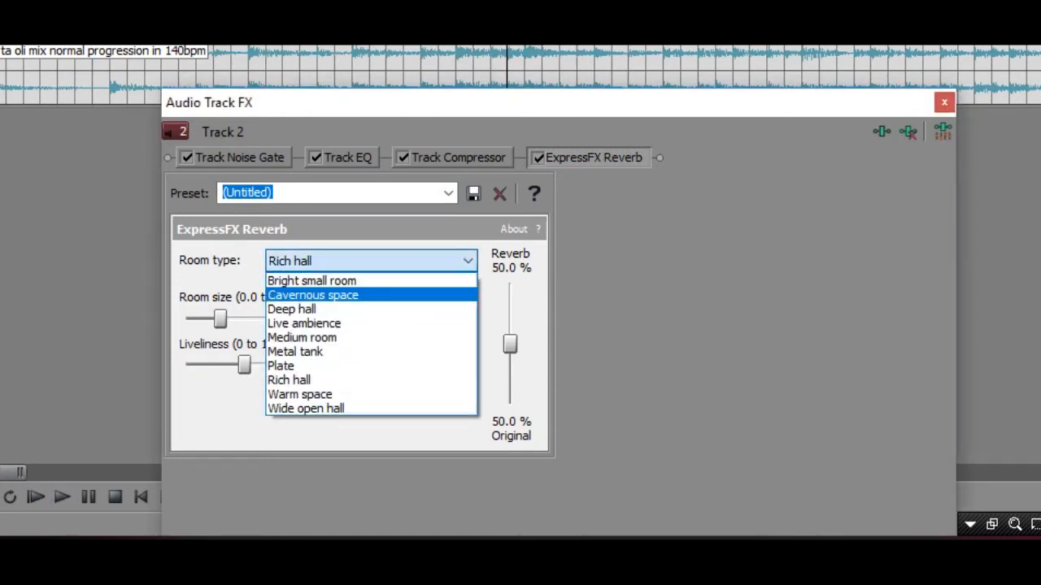
click(350, 296)
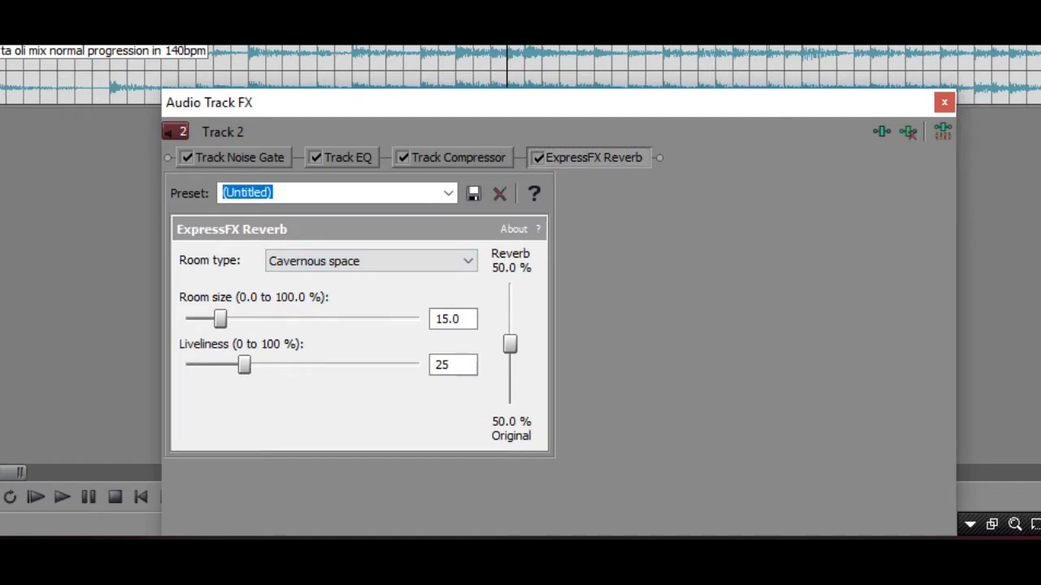
click(370, 261)
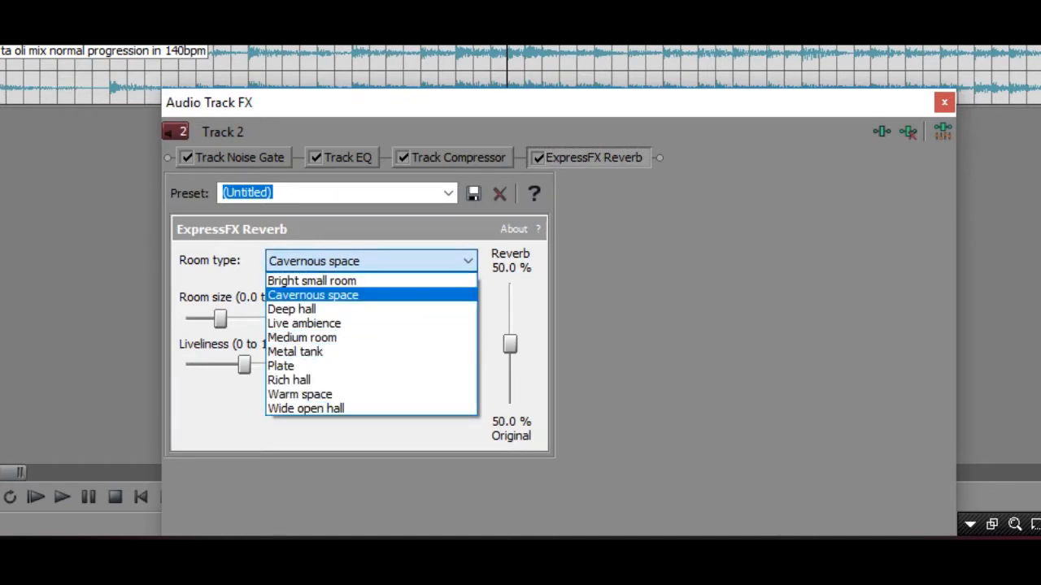
key(Return)
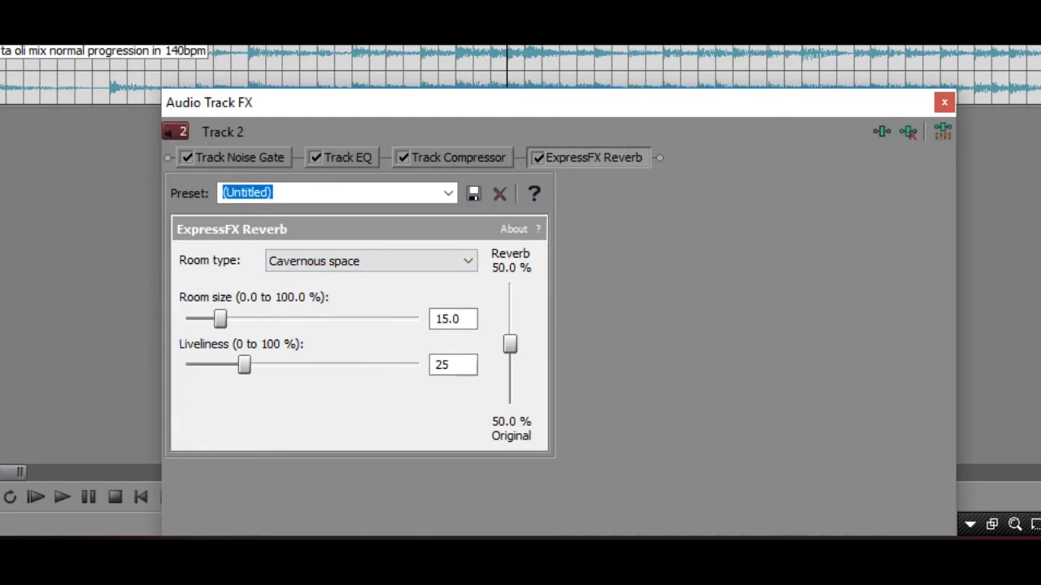
Set the reverb mix to 67.2 % reverb and 32.8 % original, playing the track before and after the change
click(516, 68)
key(space)
key(space)
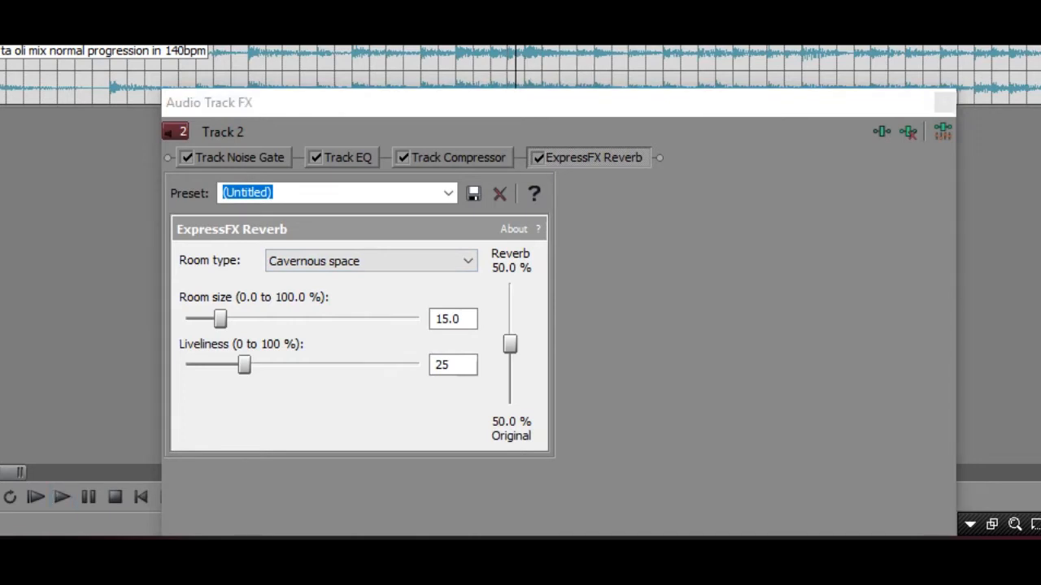
drag(510, 344, 510, 324)
key(space)
key(space)
Try a reverb liveliness of 85 and play the hooky groups with it
drag(244, 365, 384, 365)
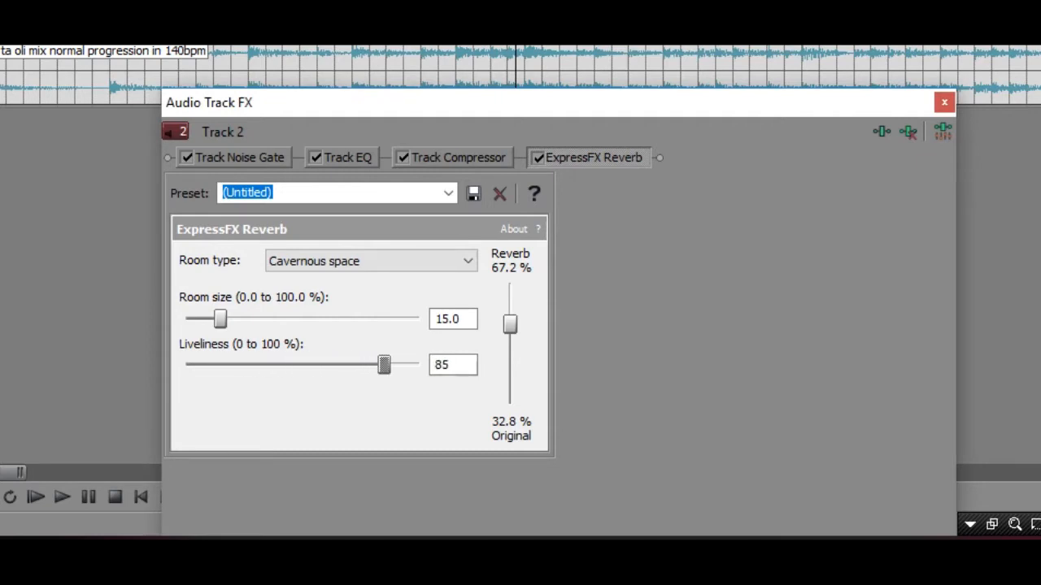
click(490, 66)
key(space)
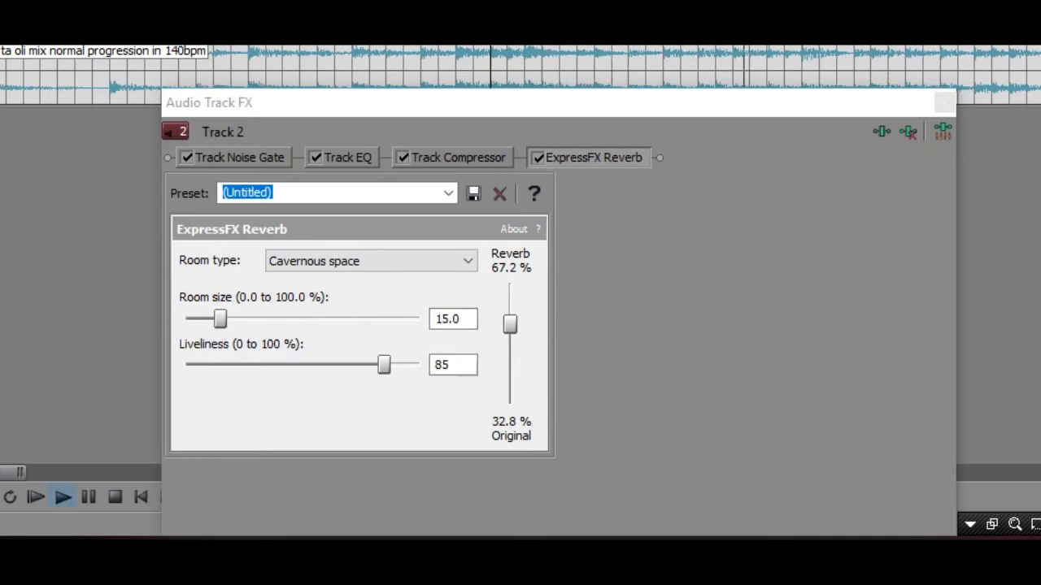
key(space)
Lower the reverb liveliness to 32, play the track, and fine-tune the liveliness to 34
drag(383, 365, 260, 365)
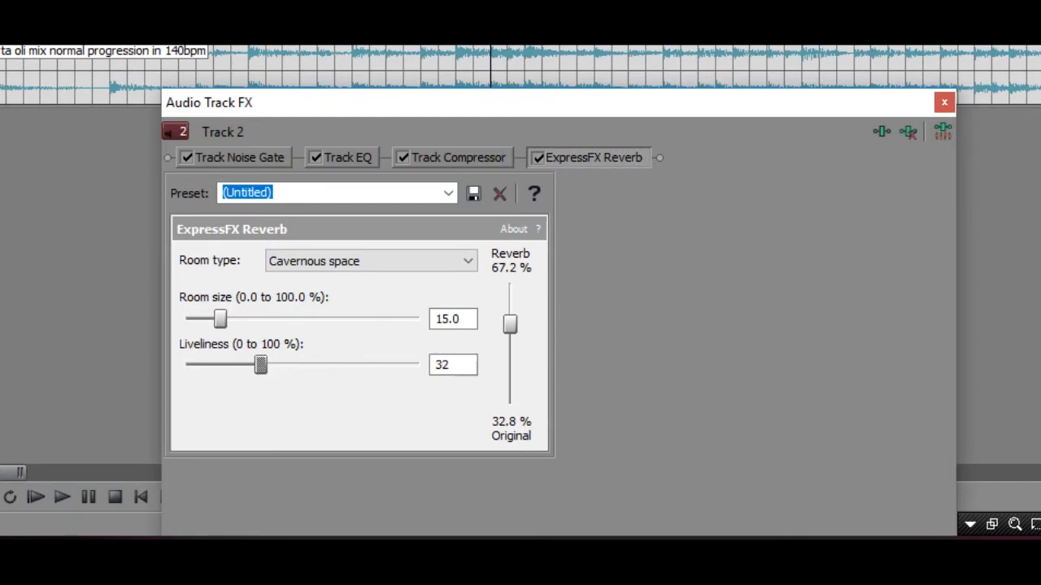
key(space)
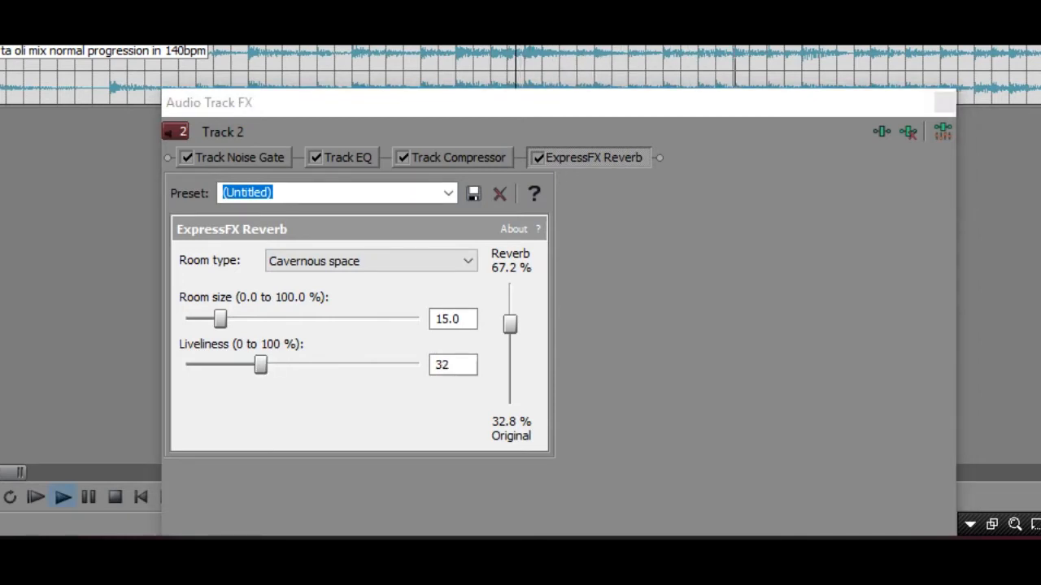
drag(260, 365, 265, 365)
key(space)
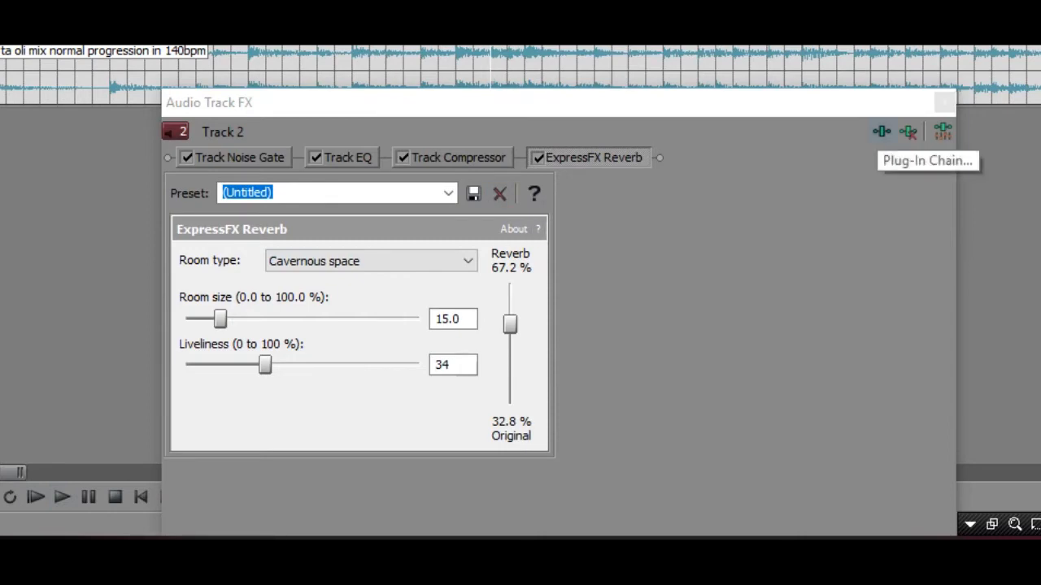
Add the Simple Delay plug-in to track 2's audio effects chain, following the ExpressFX Reverb
click(881, 131)
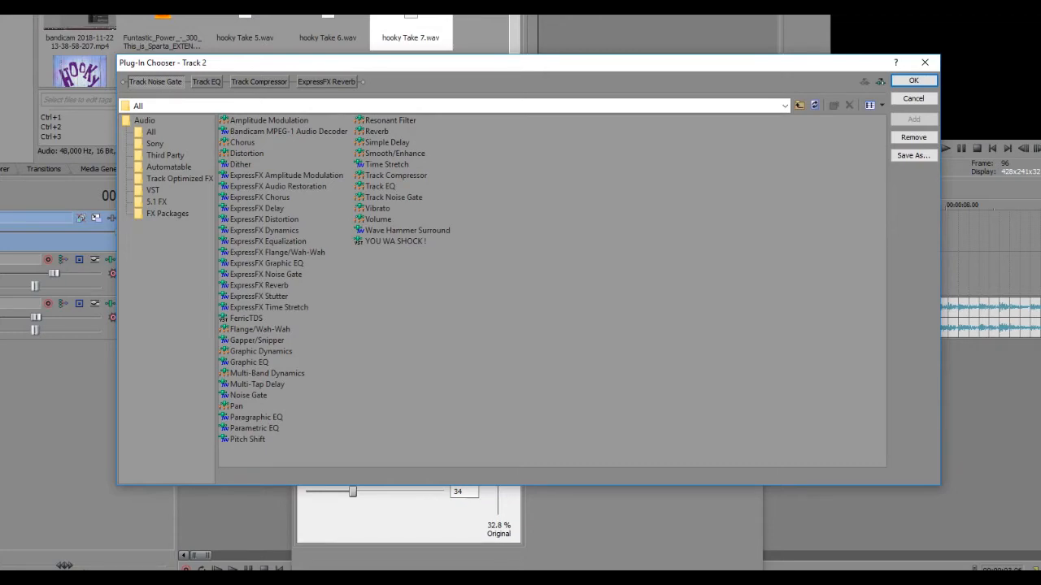
click(387, 142)
click(913, 119)
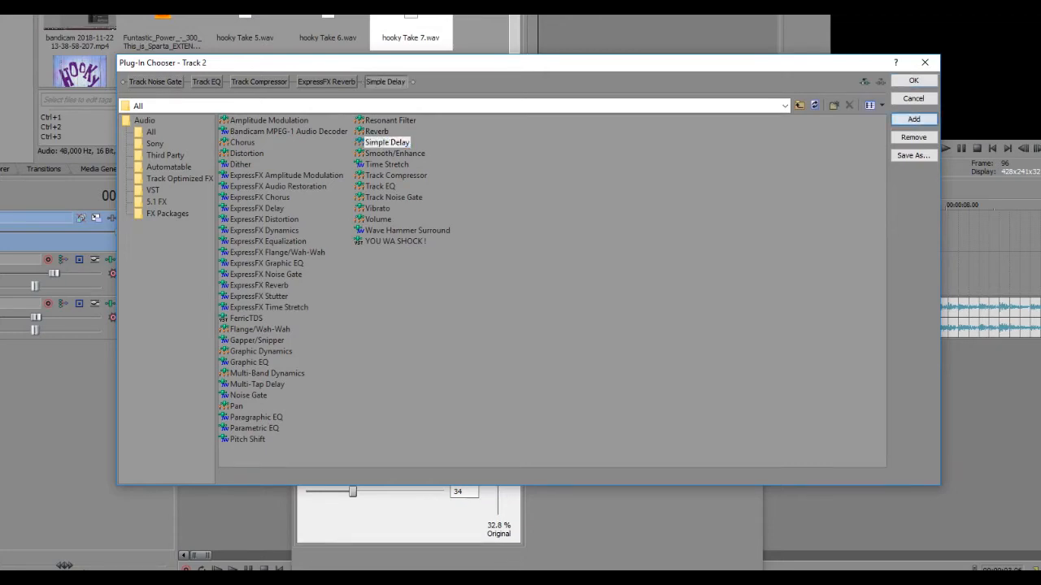
click(913, 80)
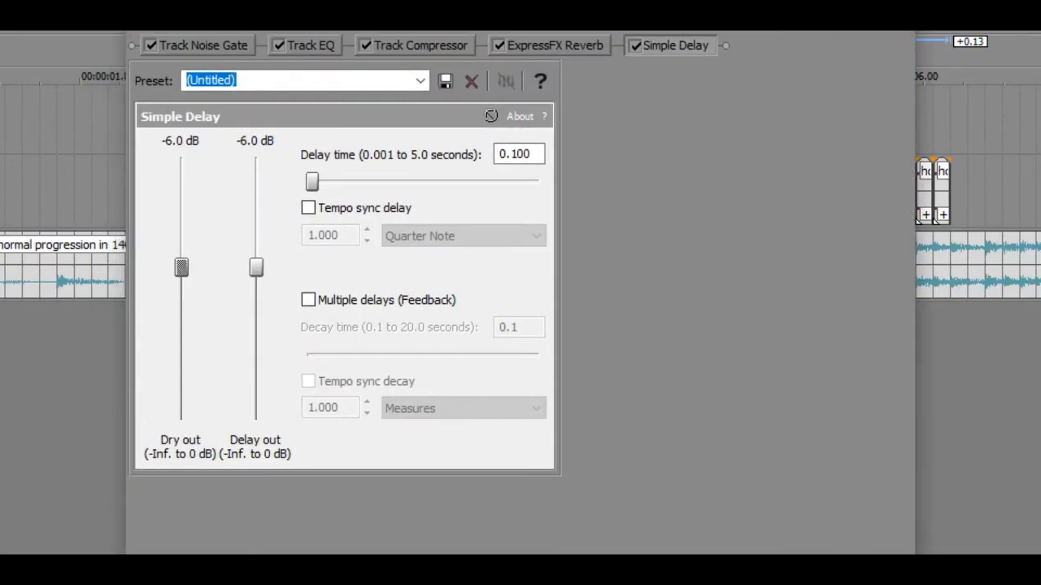
Enable tempo sync delay, multiple delays (feedback) and tempo sync decay in Simple Delay
click(308, 207)
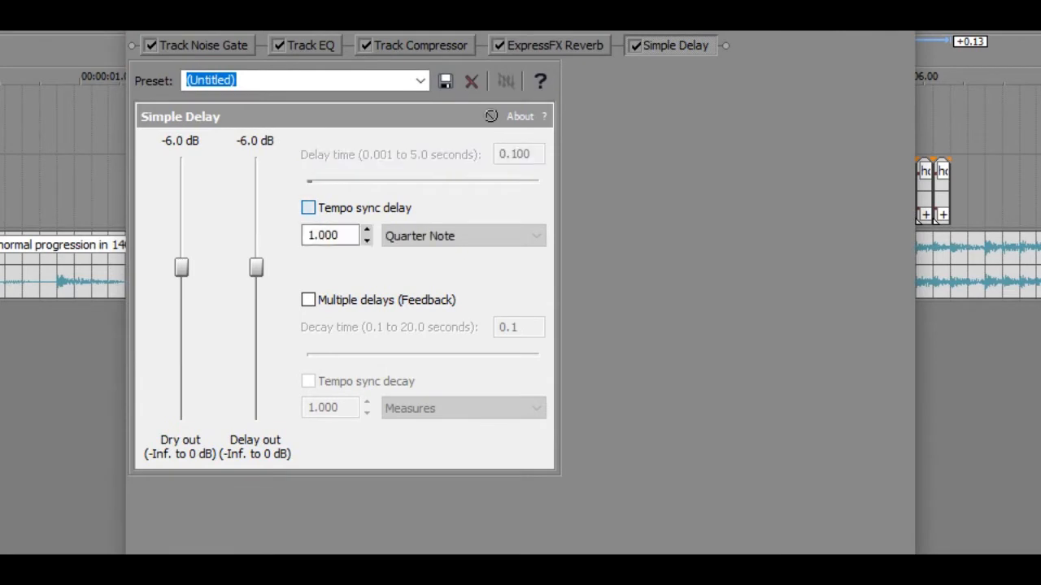
click(308, 300)
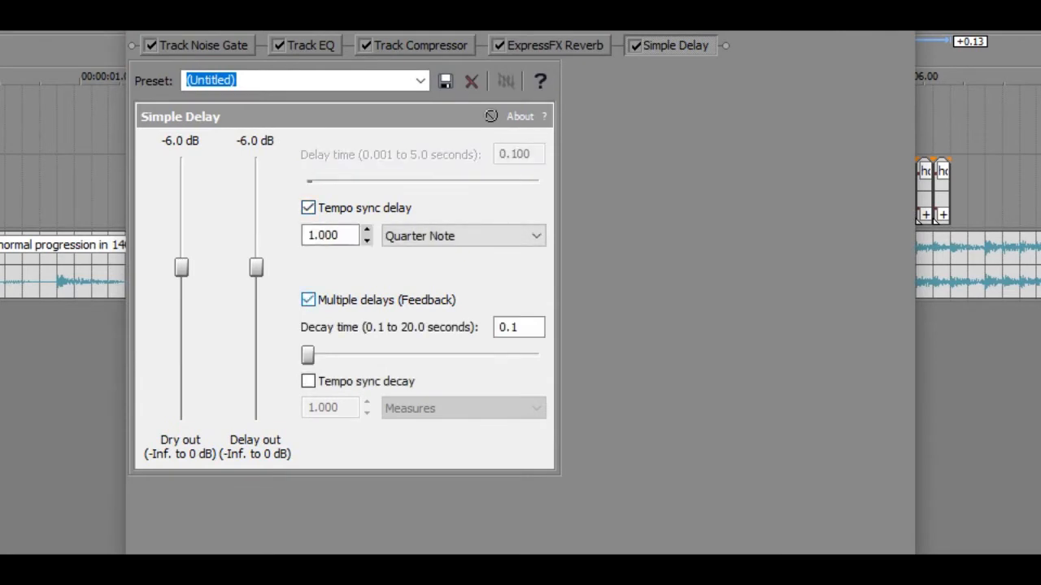
click(308, 382)
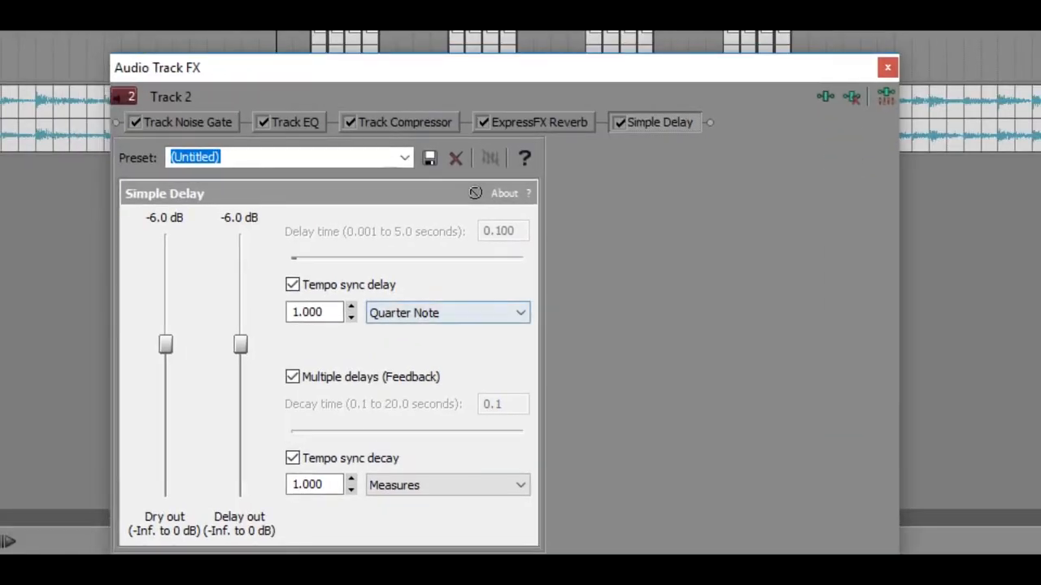
Set the synced delay to Dotted 8th Note and the decay to Dotted Quarter Note, and play the track
click(464, 236)
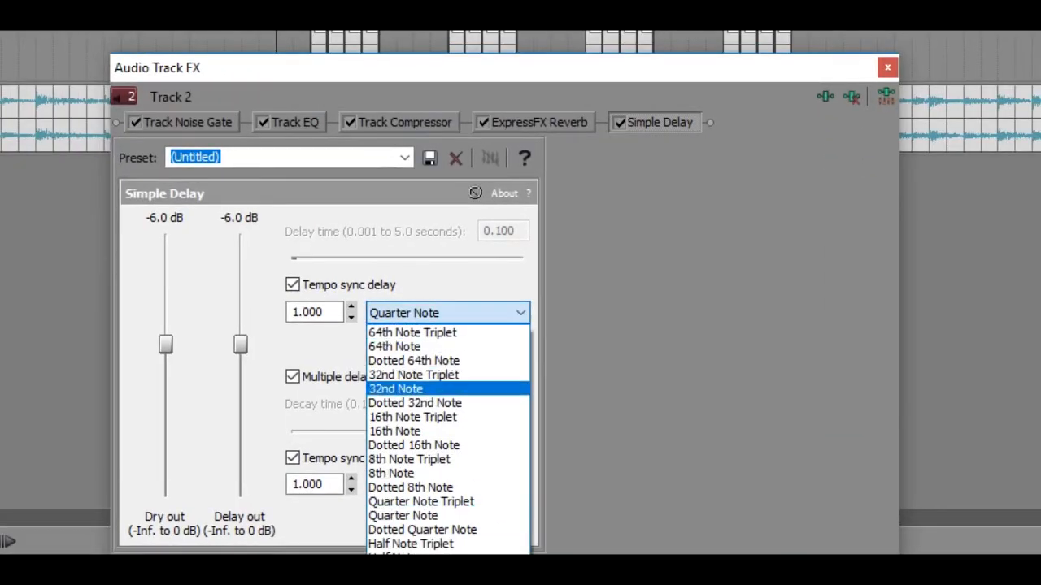
click(422, 488)
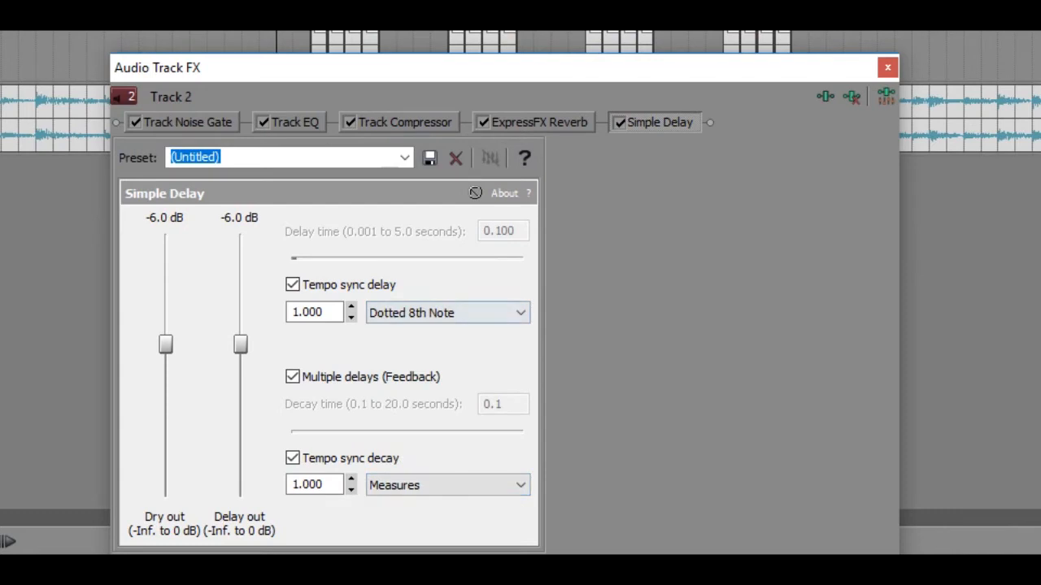
click(447, 485)
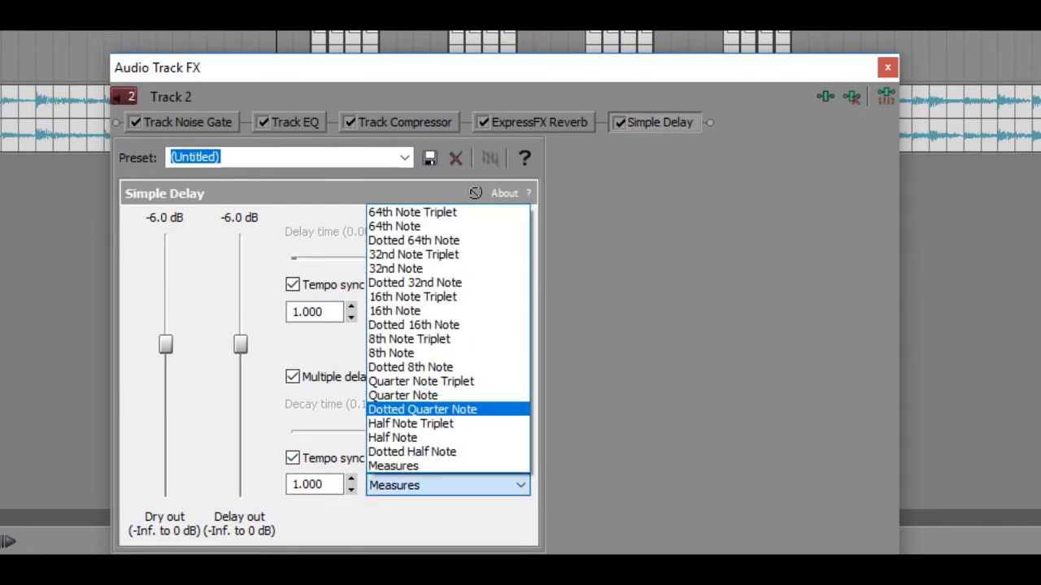
click(422, 410)
key(space)
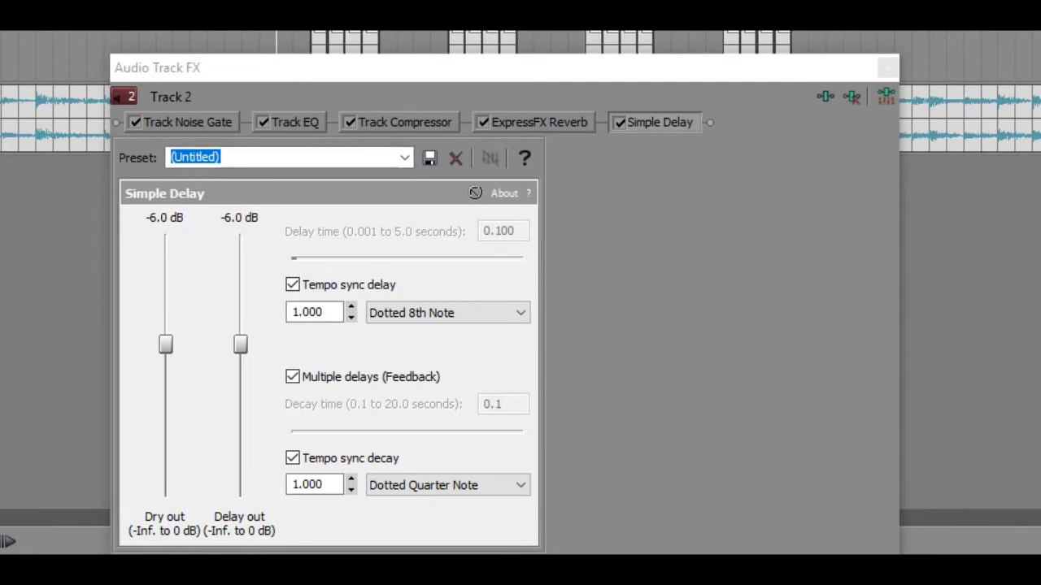
Lower the Simple Delay's Delay out level to -16.4 dB, playing the hooky groups between adjustments
drag(239, 345, 240, 374)
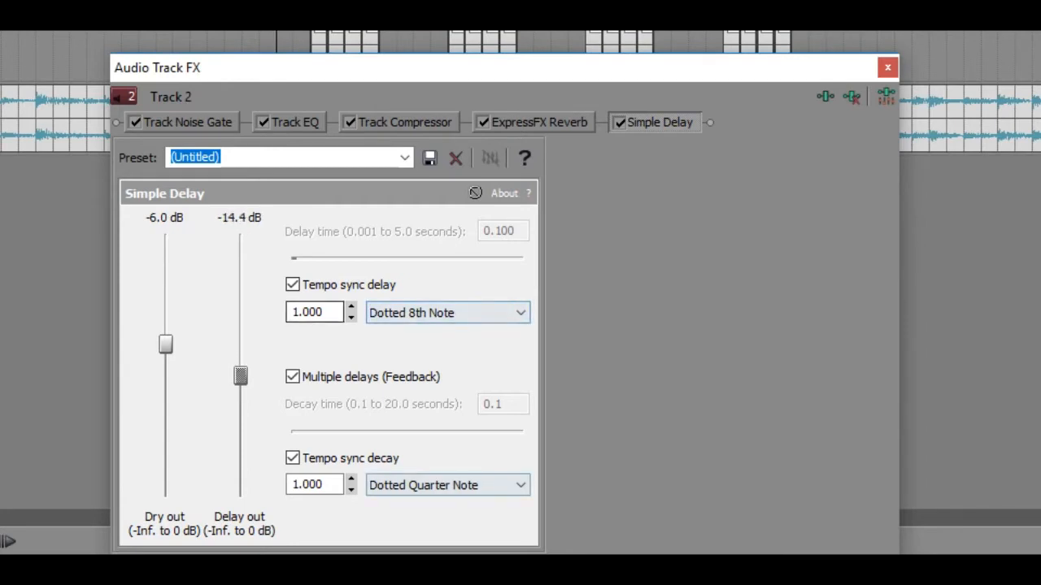
click(448, 313)
click(449, 313)
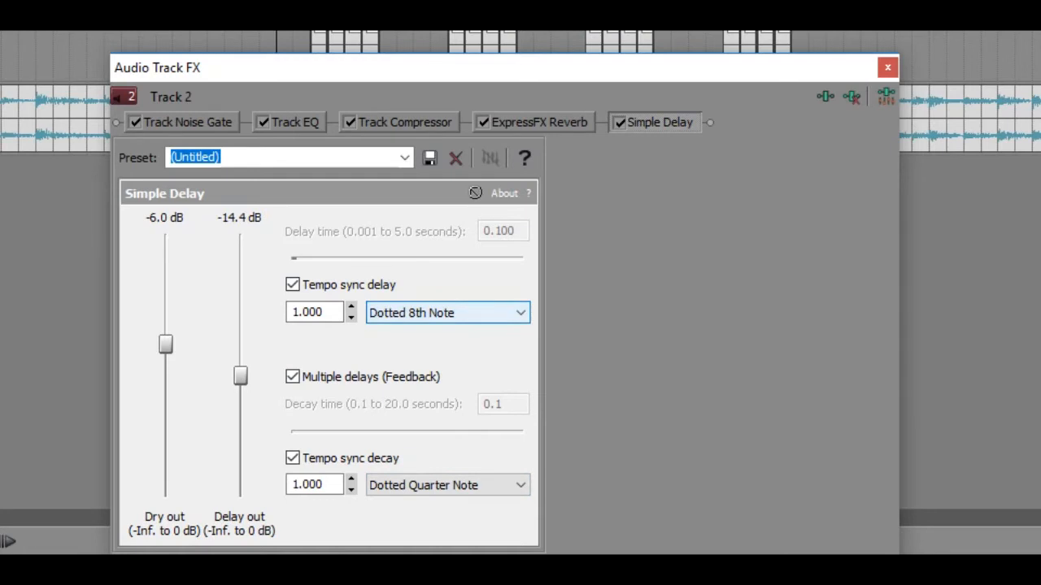
drag(240, 375, 240, 385)
click(302, 42)
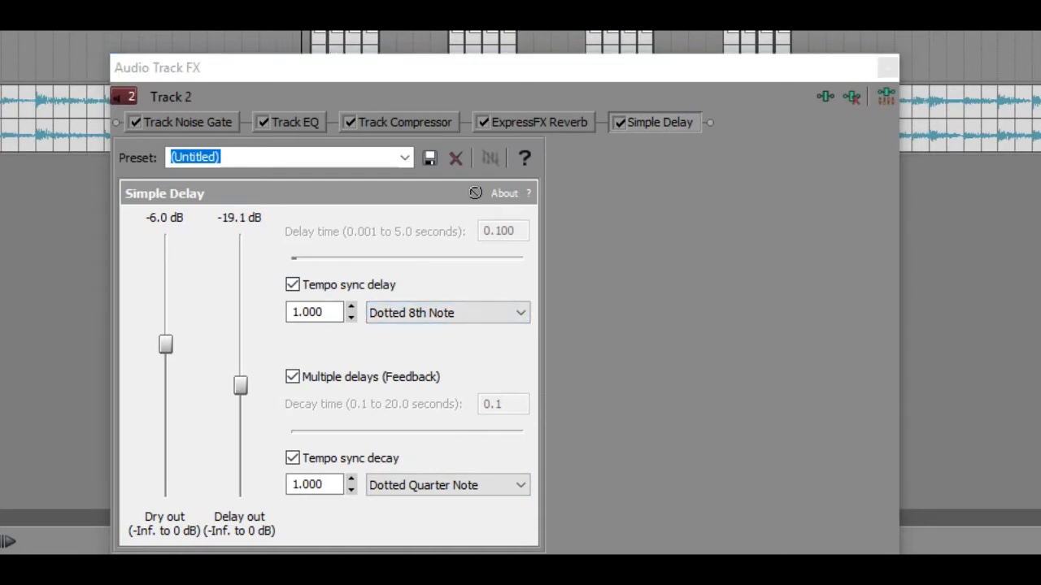
drag(240, 386, 240, 379)
click(301, 42)
Review the reverb and delay settings, close the track effects, and play the hooky pattern with the base track
click(539, 122)
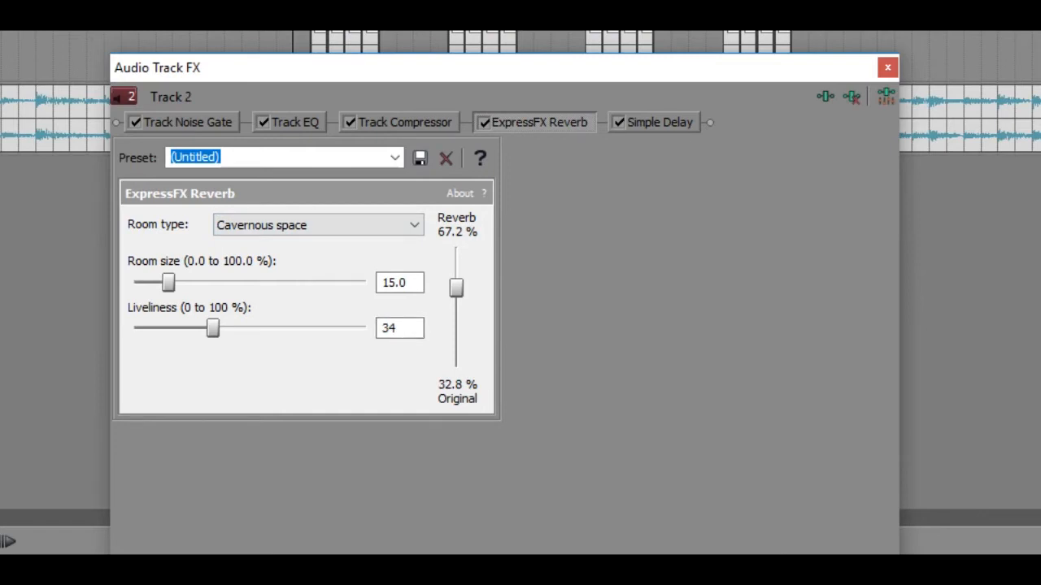
click(660, 122)
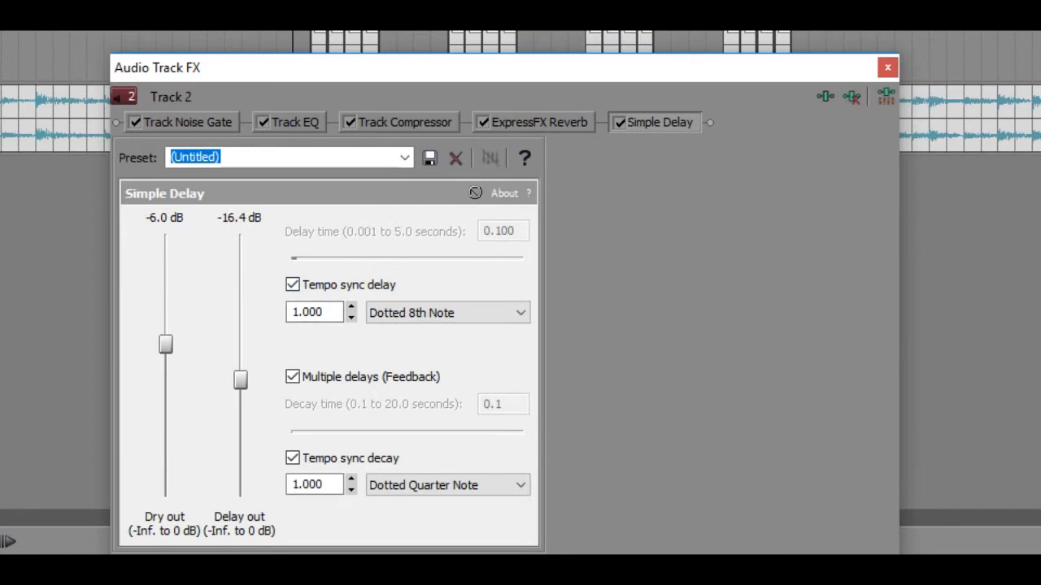
click(887, 68)
click(451, 406)
key(space)
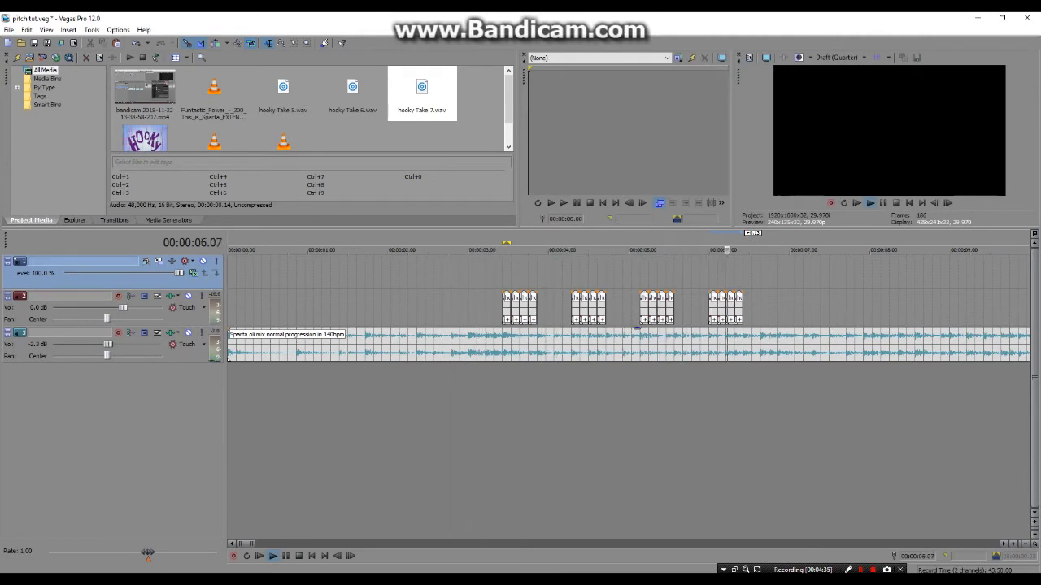
key(space)
click(481, 406)
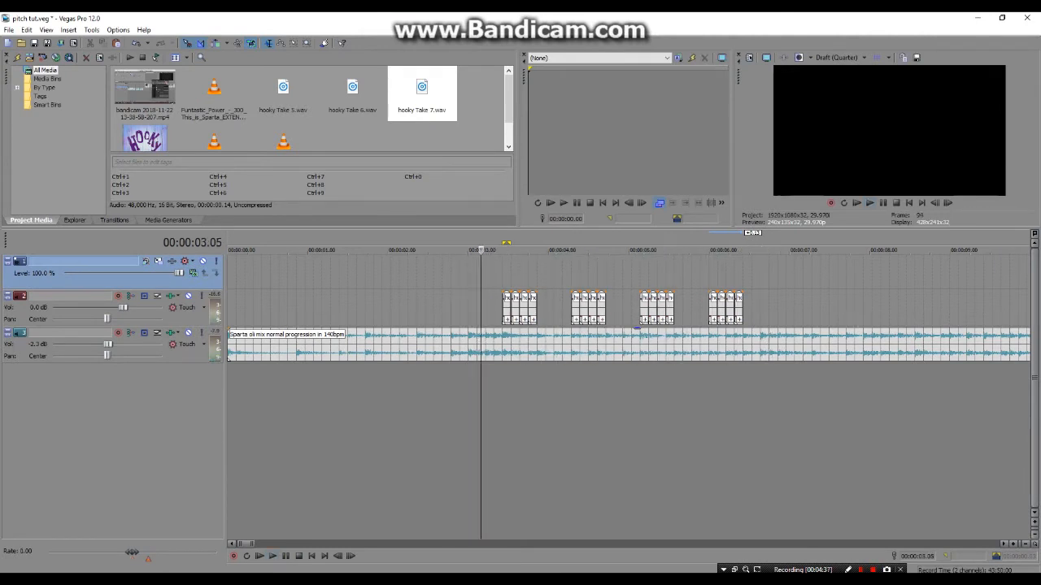
Examine the spacing and pitch of the hooky Take 7 events in the first group on track 2
scroll(228, 358, down, 1)
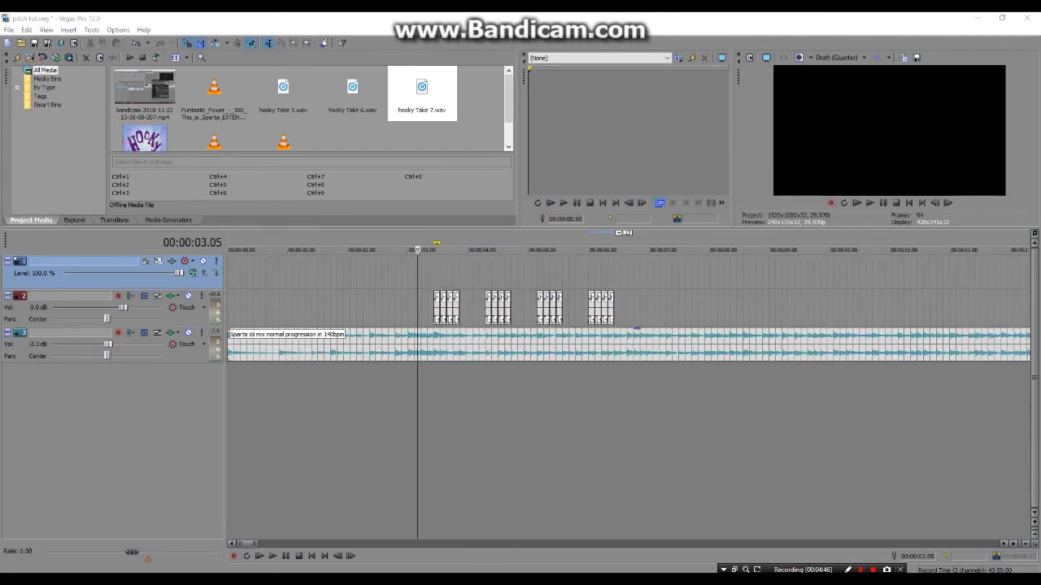
scroll(628, 342, up, 3)
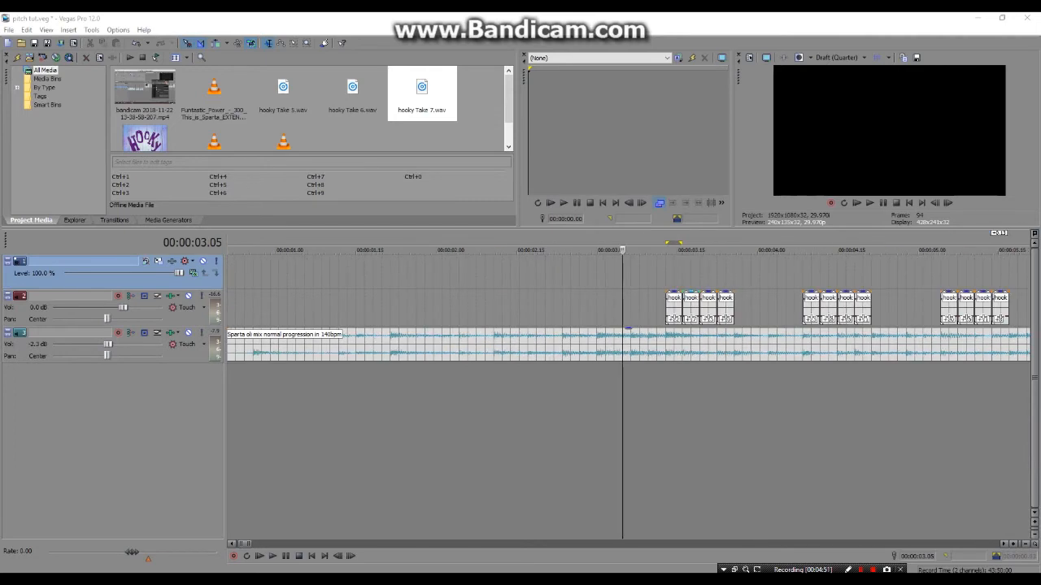
scroll(228, 358, down, 3)
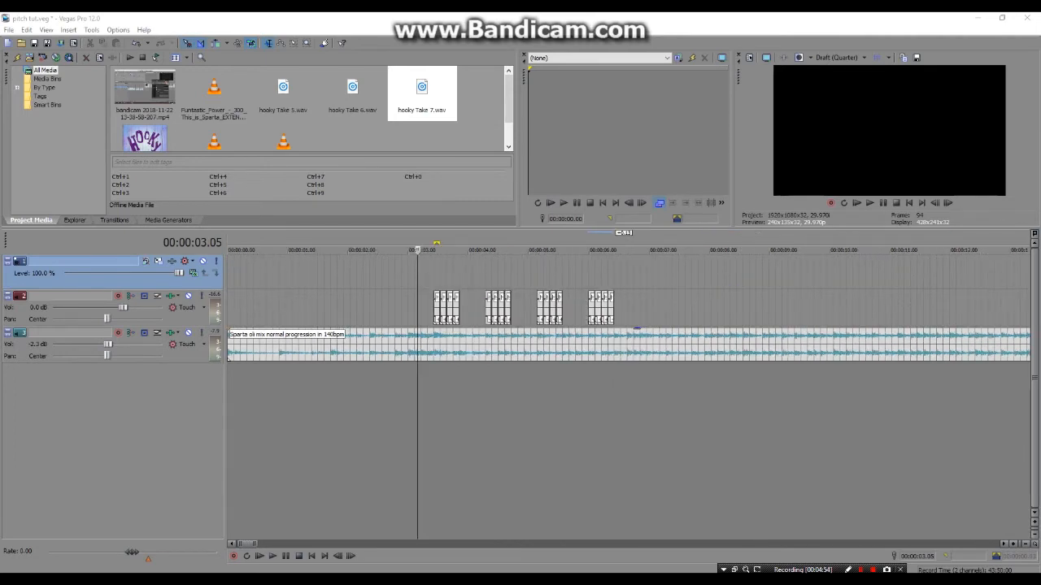
scroll(229, 358, up, 3)
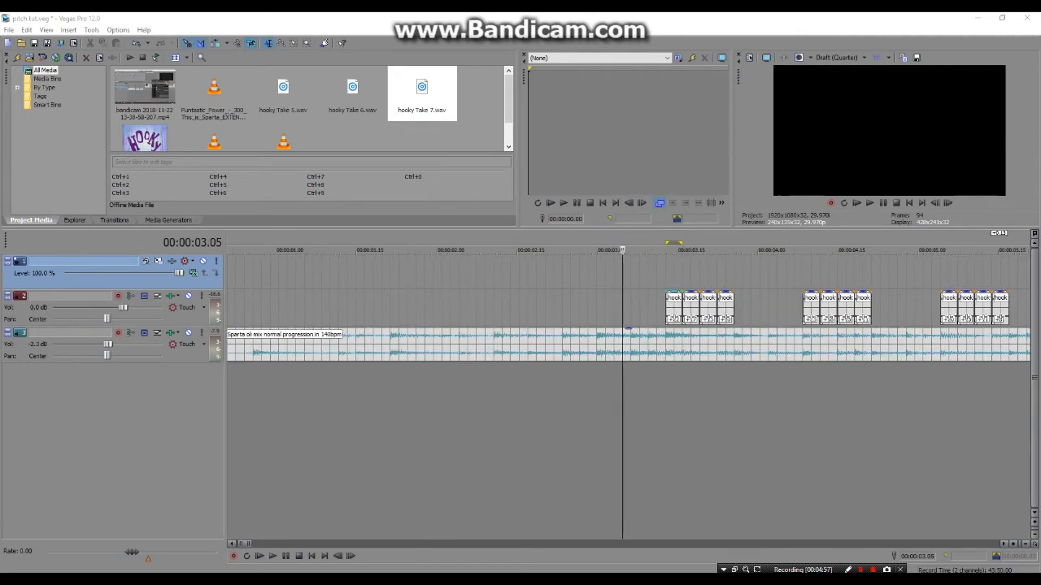
click(674, 313)
scroll(679, 317, up, 6)
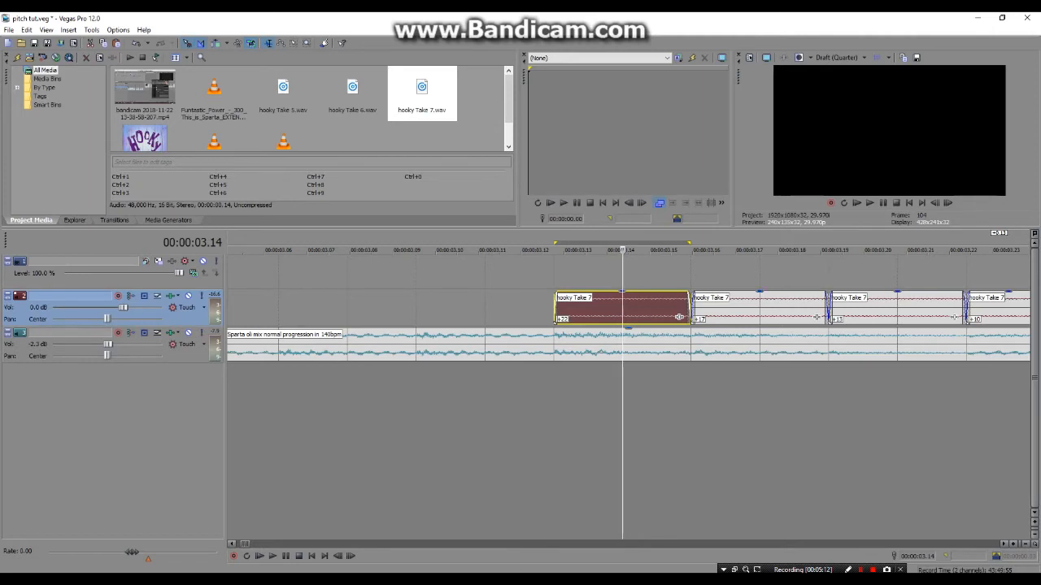
click(527, 273)
scroll(527, 273, down, 3)
scroll(622, 326, down, 3)
Open track 2's audio effects, review the Track EQ settings, and close them again
click(171, 295)
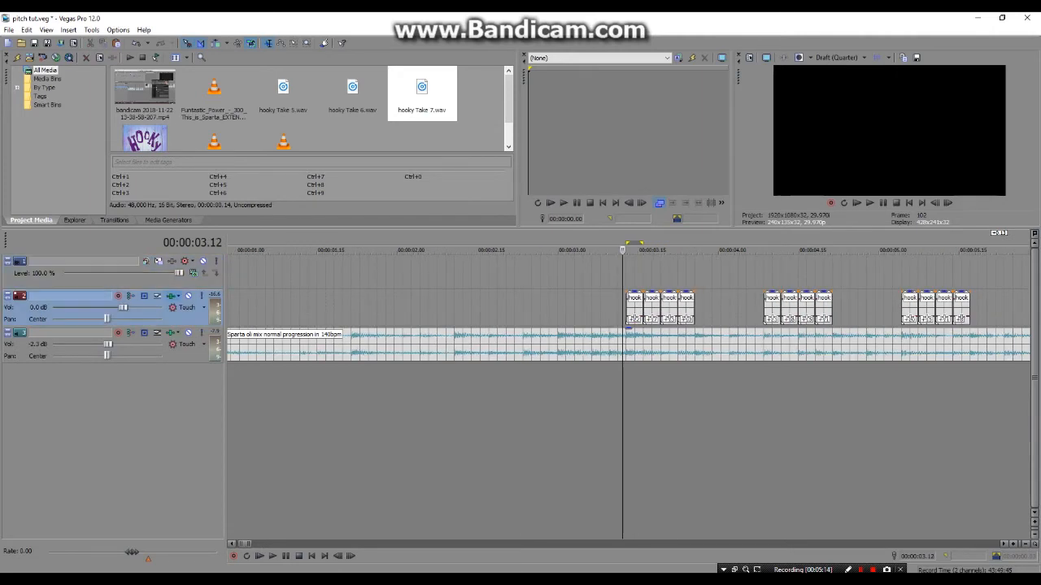
click(494, 346)
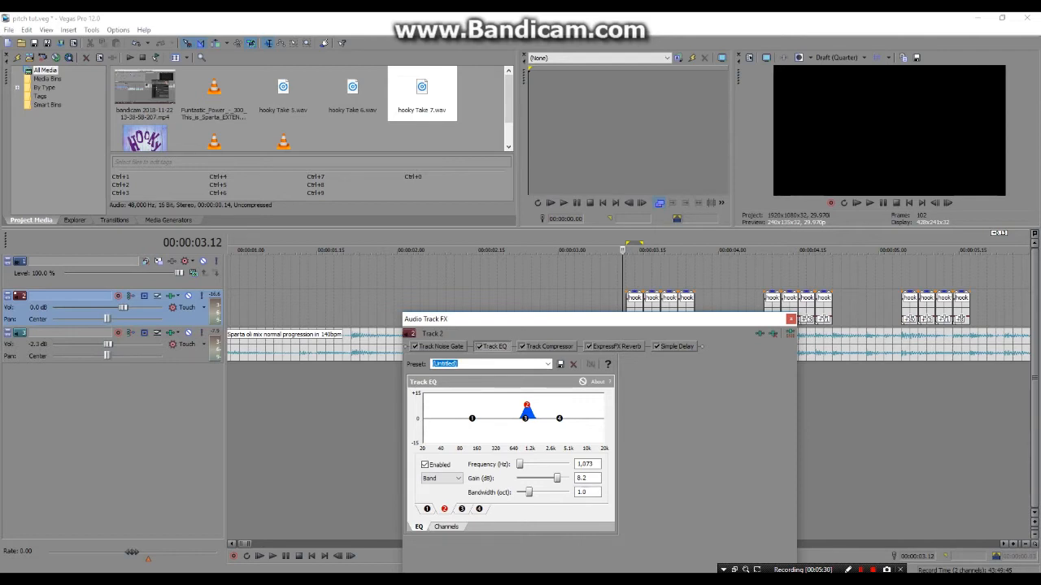
click(791, 319)
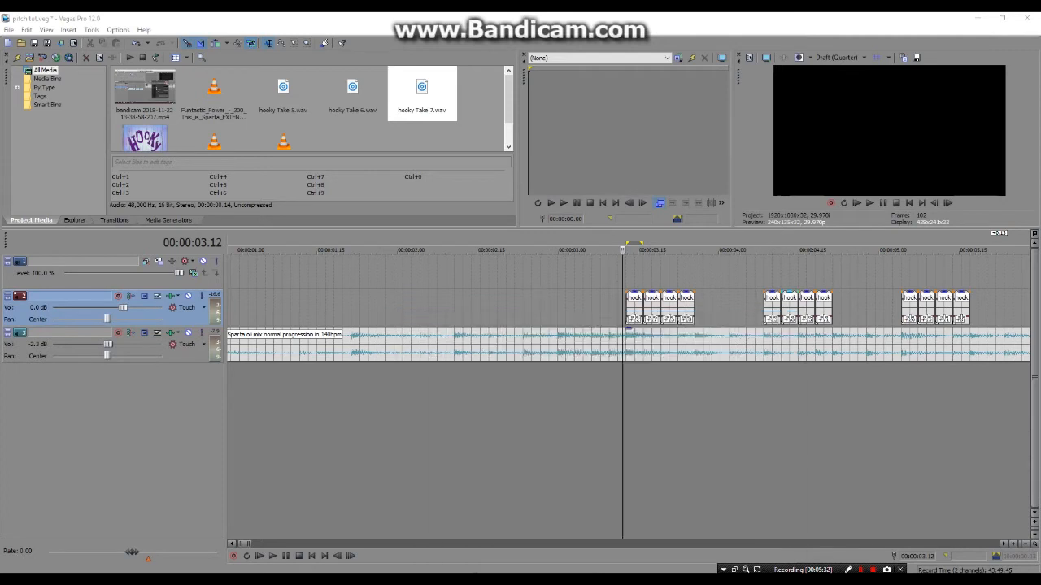
scroll(637, 329, down, 6)
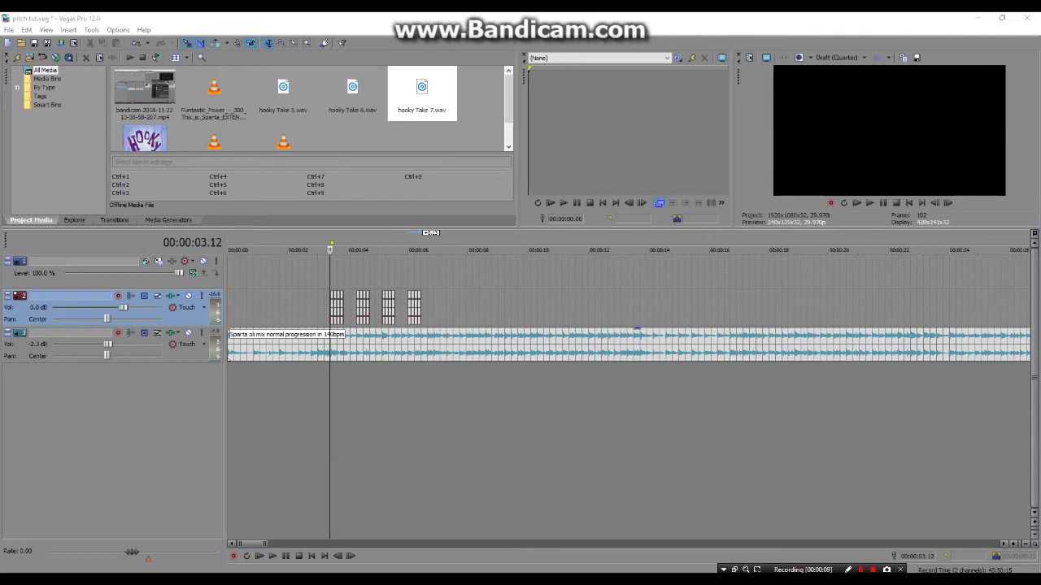
scroll(636, 331, down, 10)
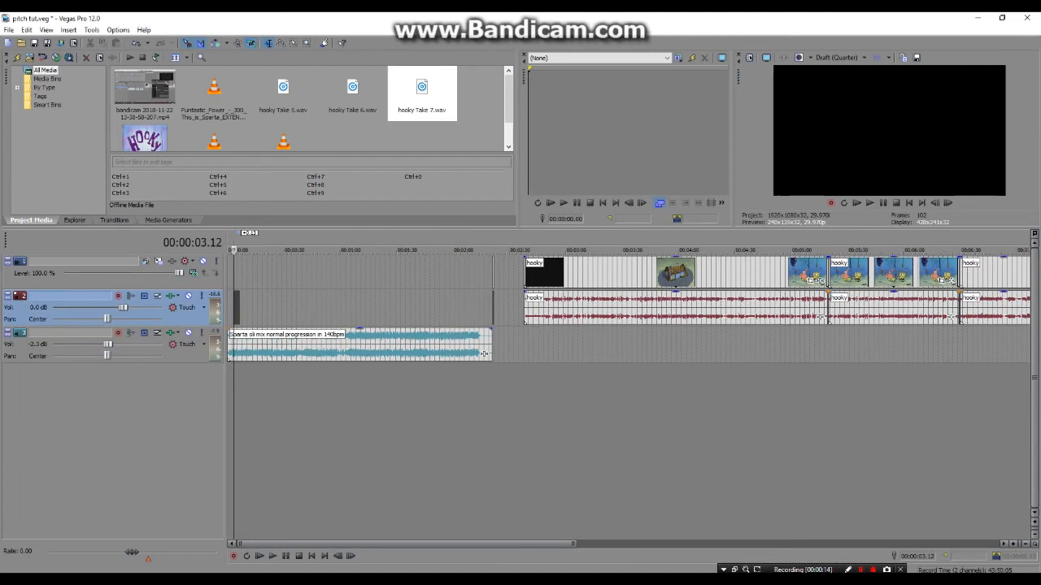
click(487, 354)
scroll(744, 354, up, 12)
scroll(744, 354, down, 12)
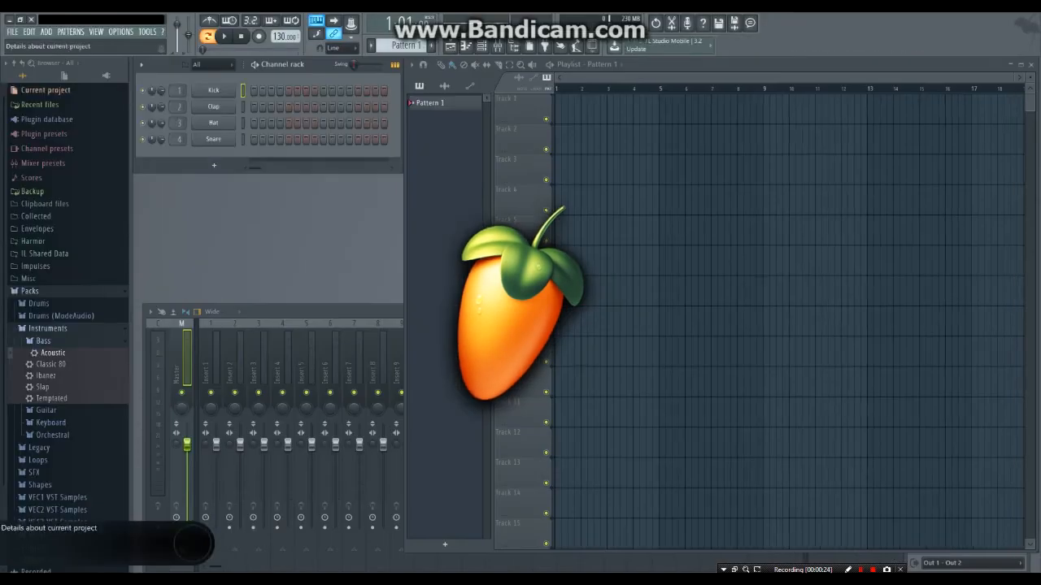
Switch to the FL Studio project containing the Sparta base track and turn off the Fruity Limiter on the master mixer track
key(F1)
scroll(284, 37, up, 3)
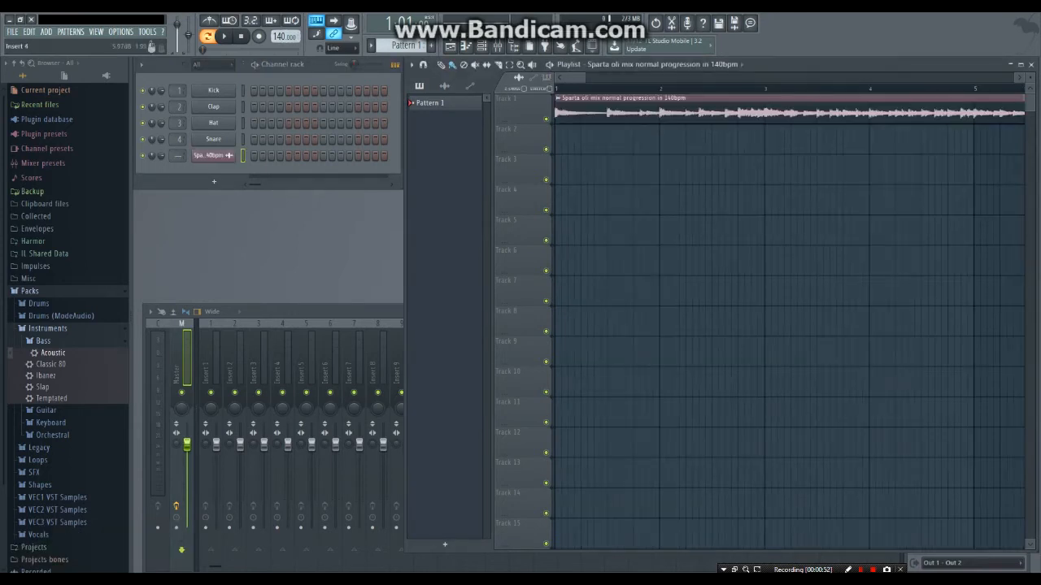
click(281, 362)
click(180, 362)
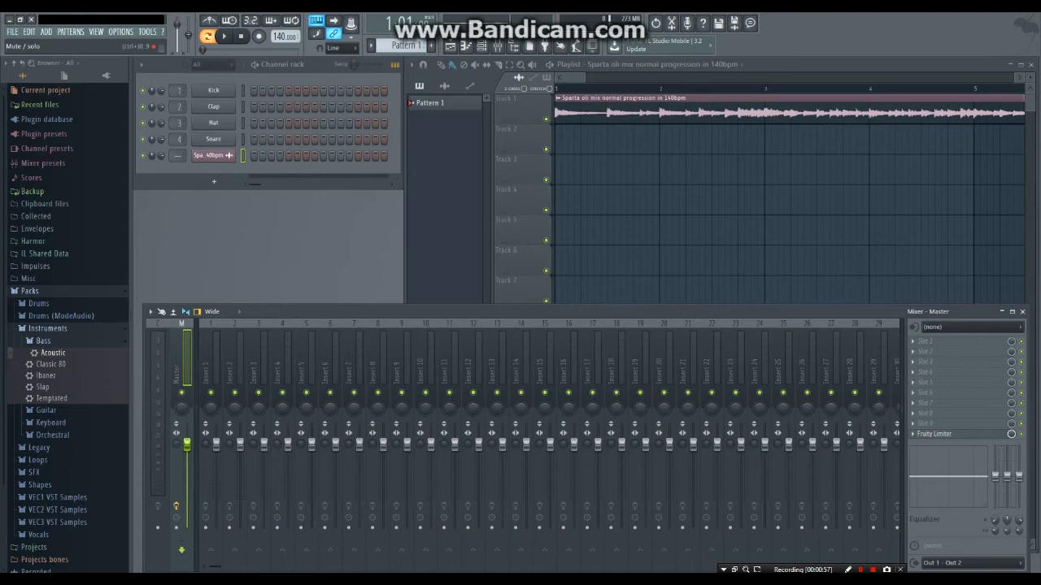
Play the Sparta base track in the playlist, stop it, and place the playhead at bar 3
key(space)
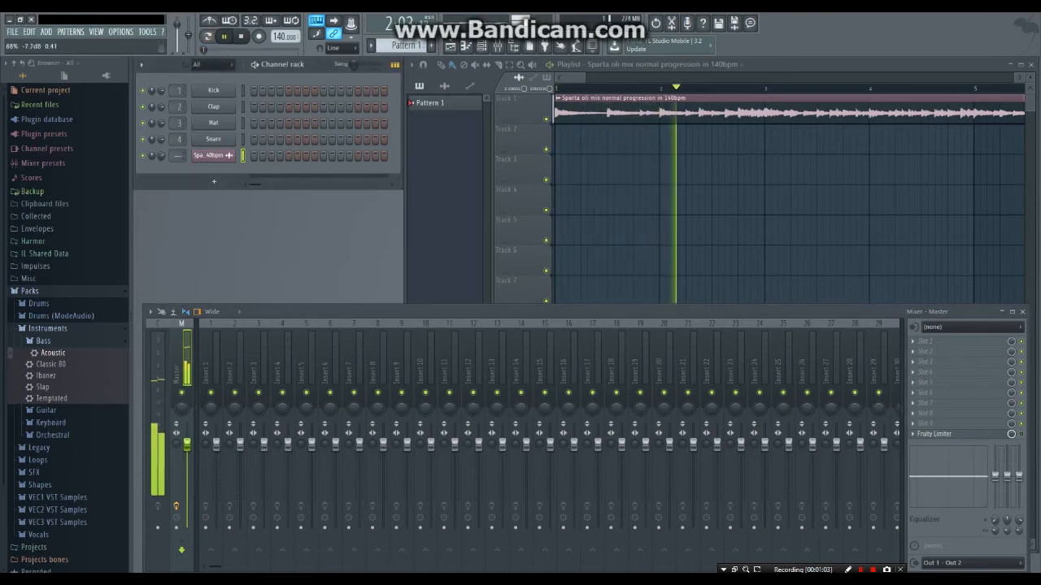
key(space)
click(765, 88)
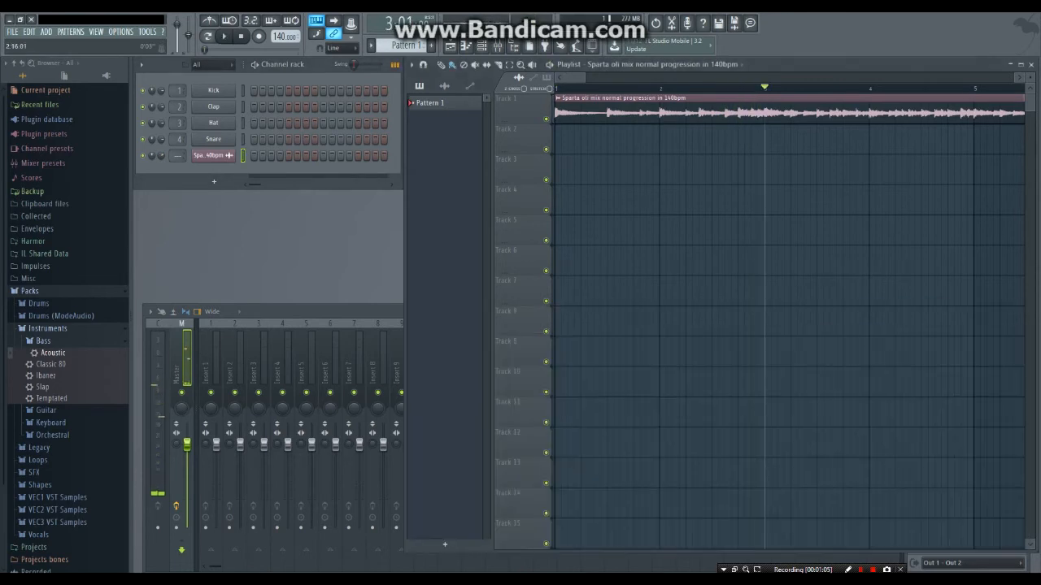
Replace the Kick channel with a Sampler, load hooky Take 7.wav into it, and normalize the sample
right_click(213, 154)
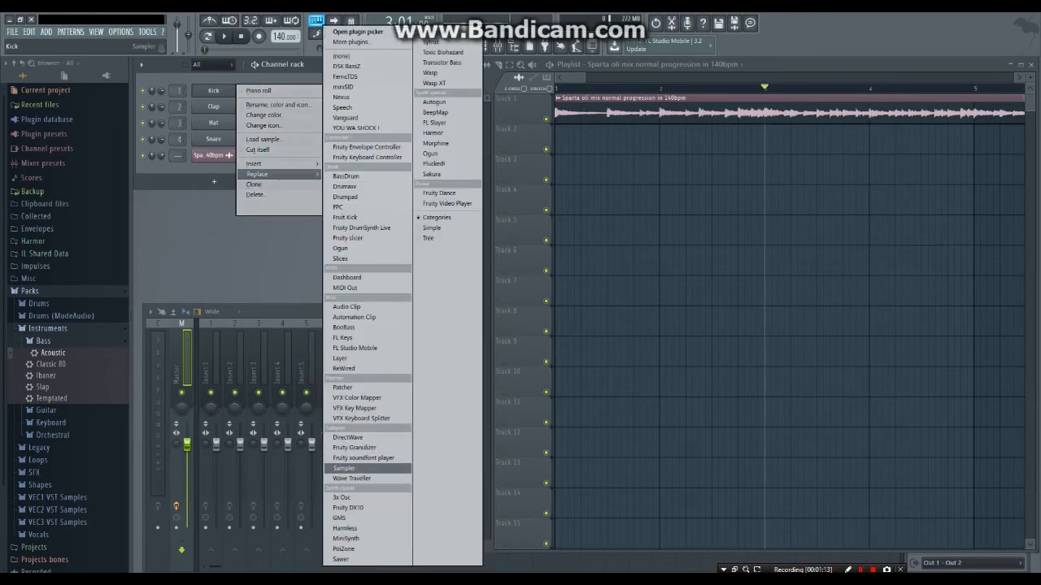
click(350, 469)
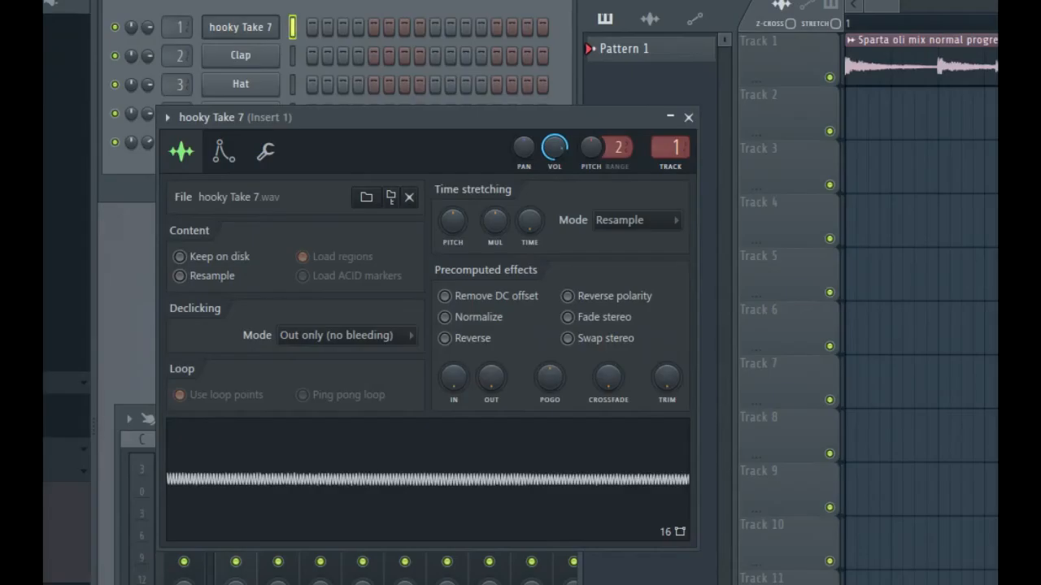
click(445, 317)
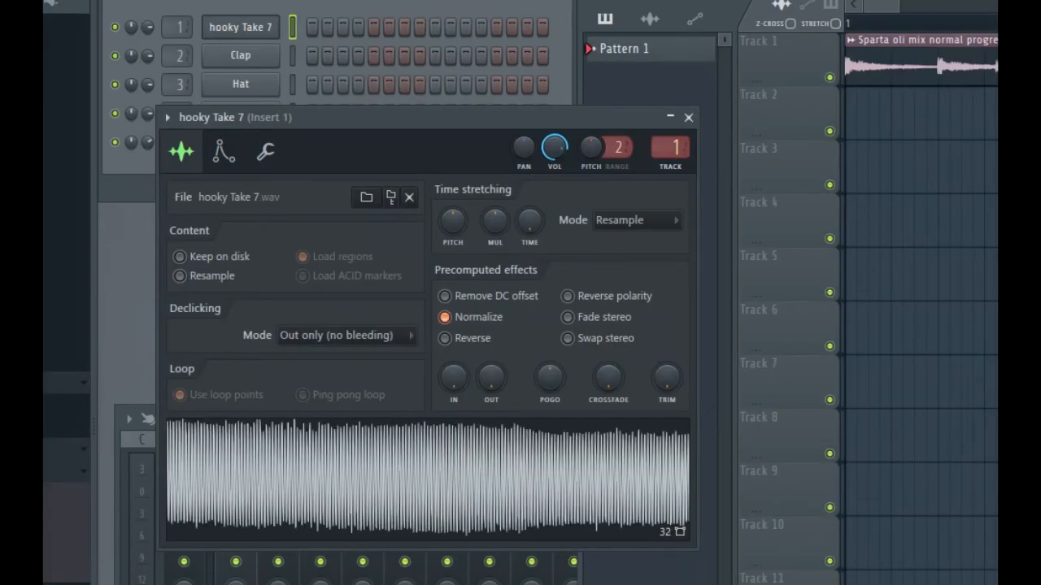
Lower the Sampler channel's volume slightly, then open the hooky Take 7 sample in Edison and close the editor again
drag(554, 148, 554, 166)
right_click(488, 465)
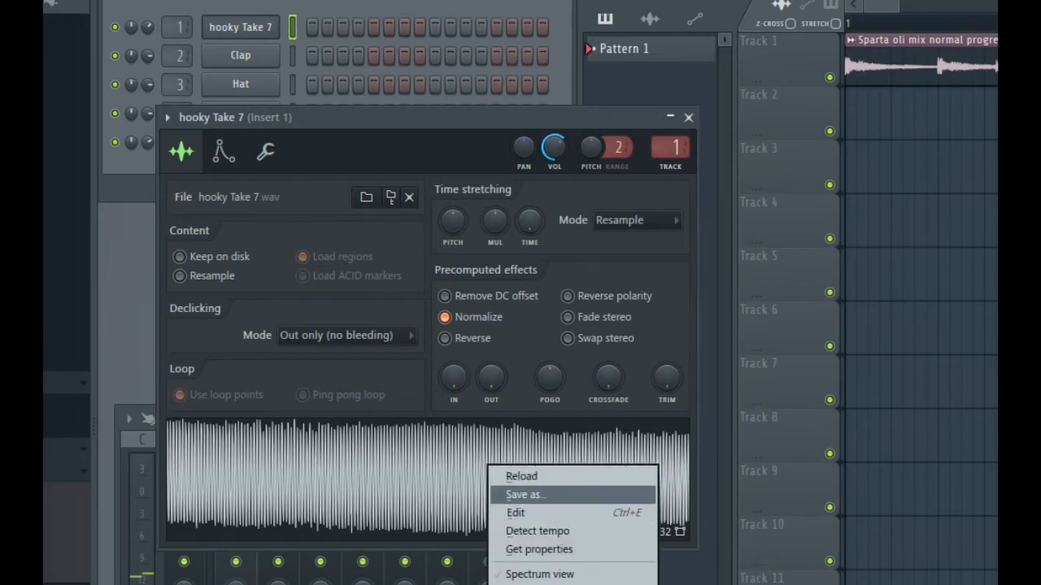
click(423, 486)
right_click(419, 484)
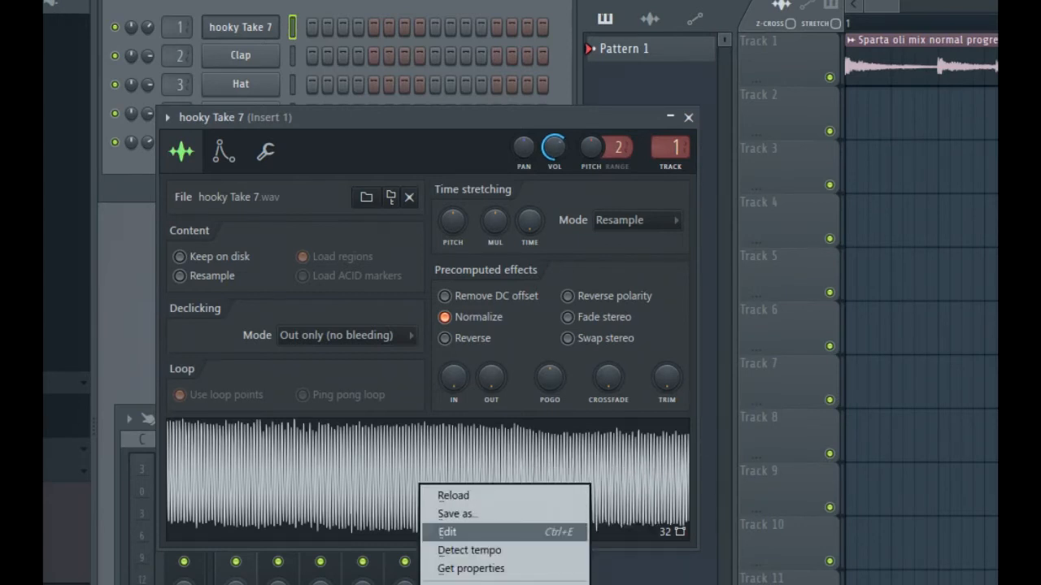
click(448, 532)
click(867, 118)
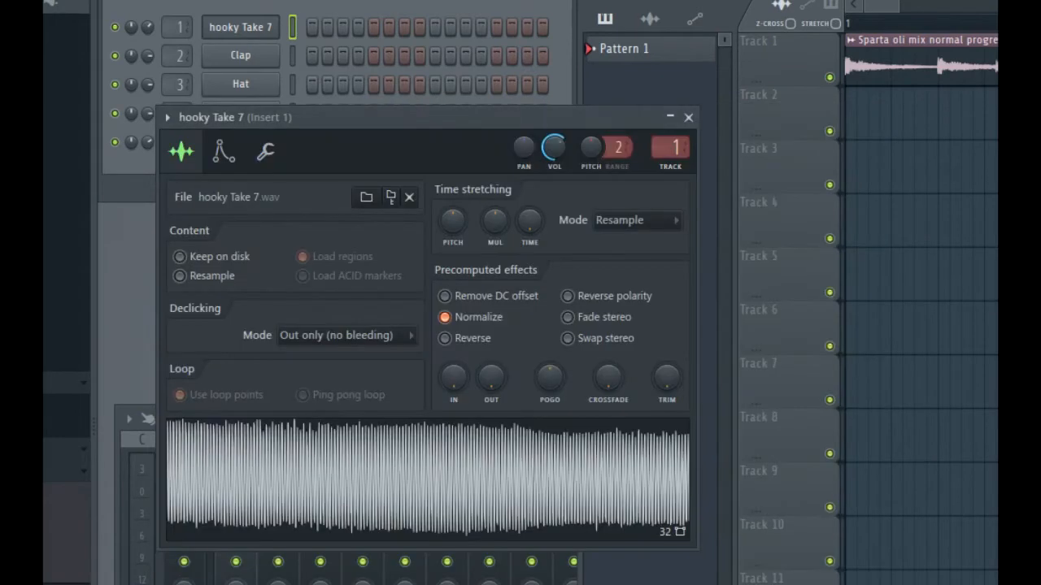
Crossfade the loop over roughly the second half of the sample, adjusting the crossfade amount until the looped section keeps an even level
drag(608, 377, 608, 284)
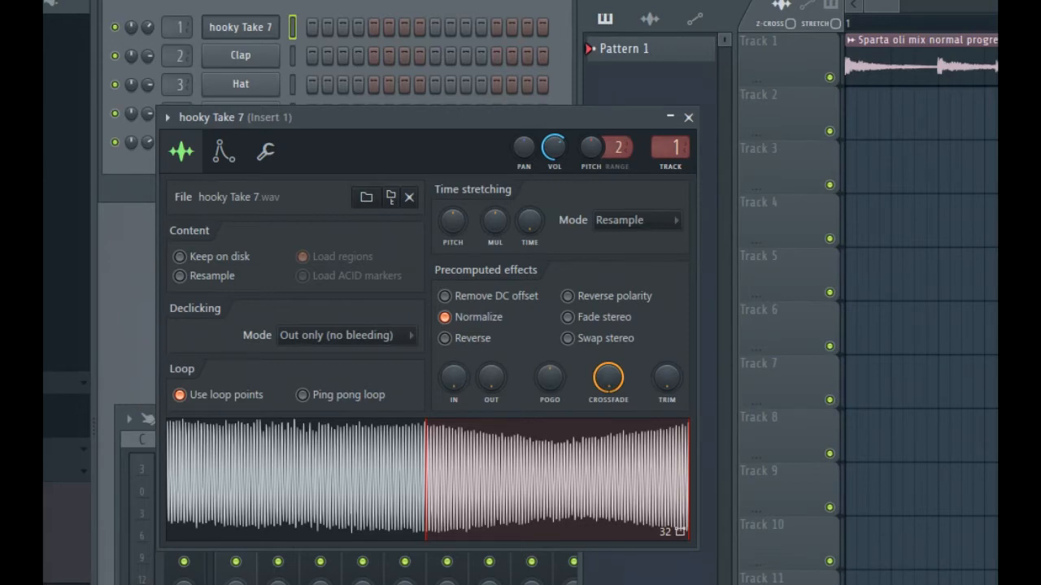
drag(608, 377, 608, 382)
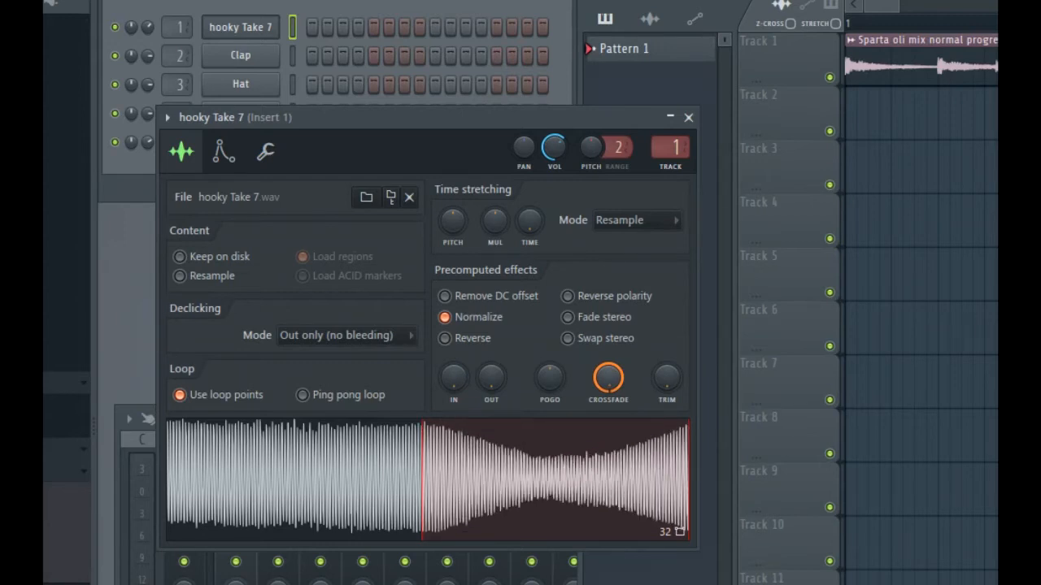
drag(608, 380, 608, 377)
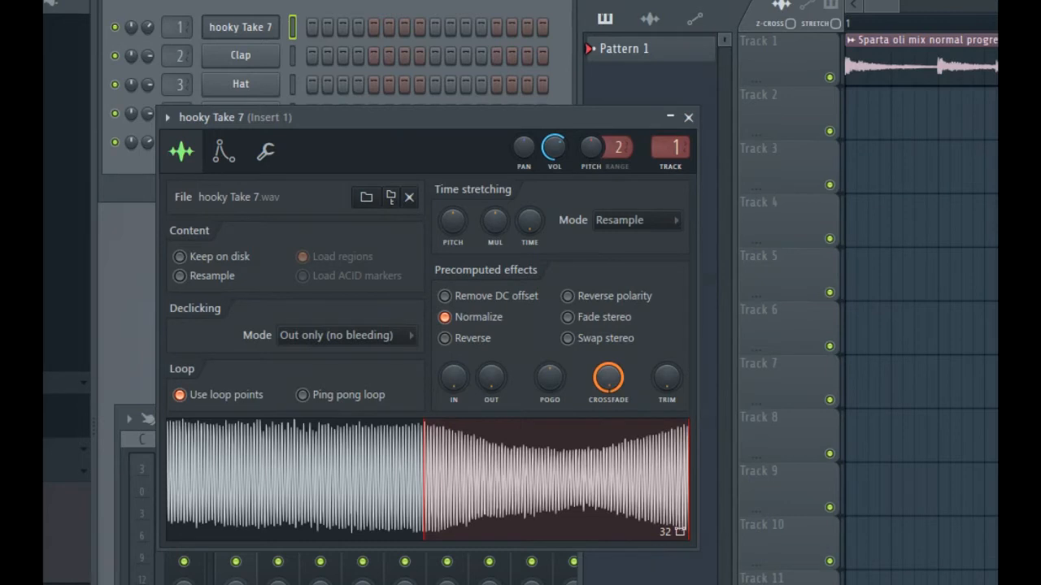
drag(423, 480, 422, 479)
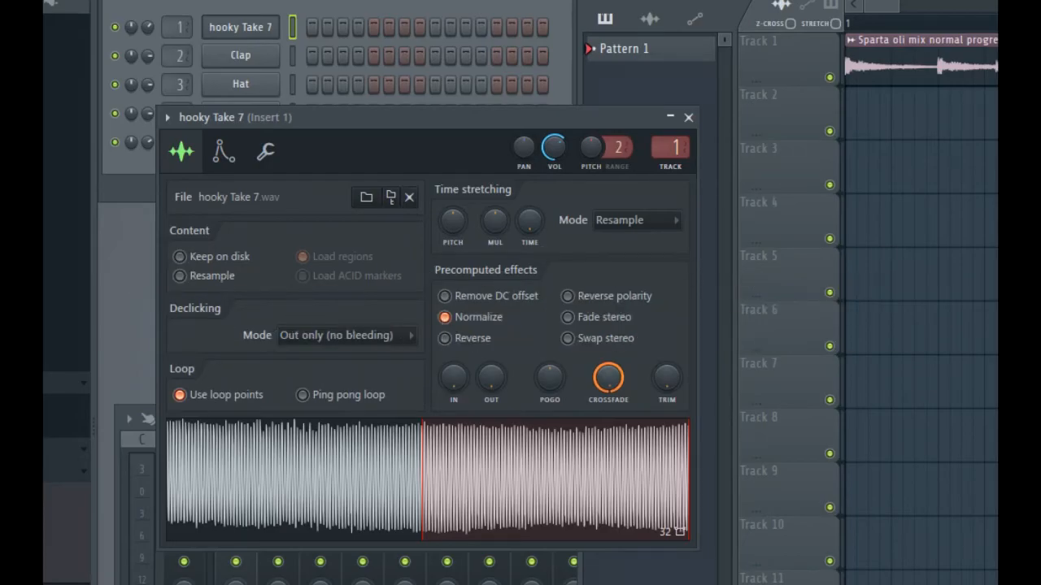
right_click(606, 378)
click(642, 413)
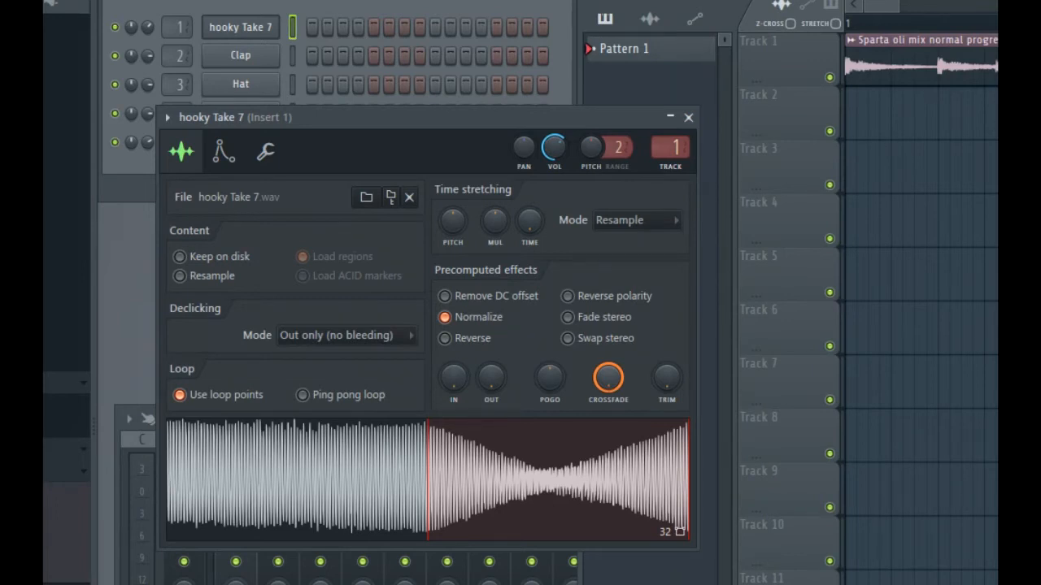
right_click(618, 386)
click(675, 438)
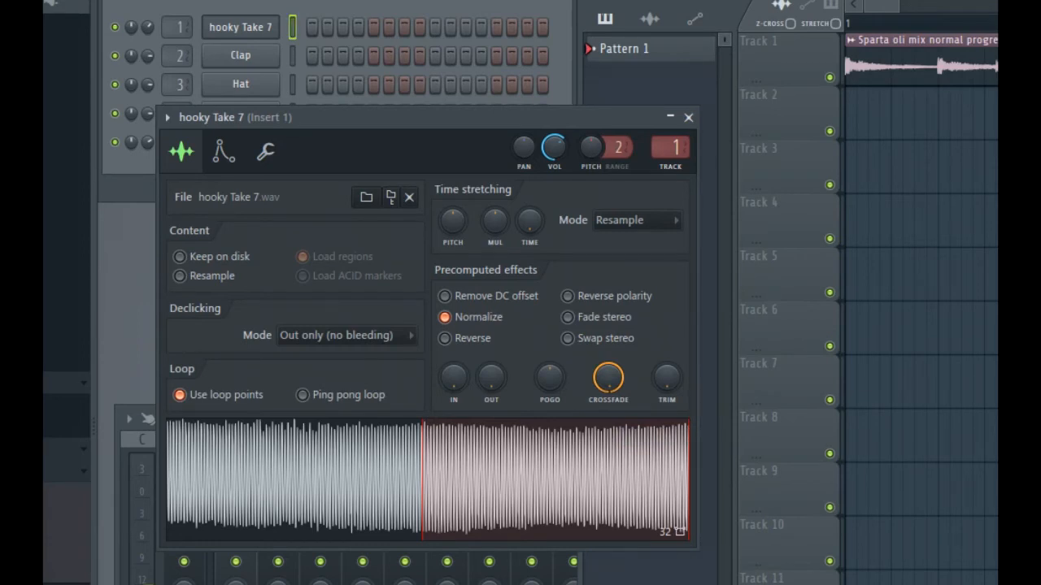
Open hooky Take 7 in Edison and declick the start of the sample
right_click(383, 460)
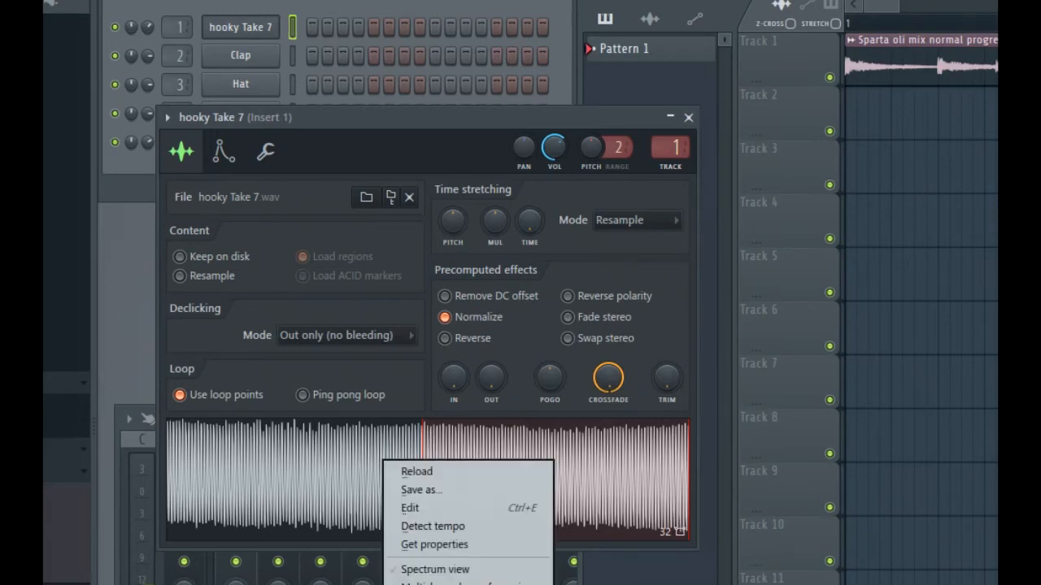
click(412, 508)
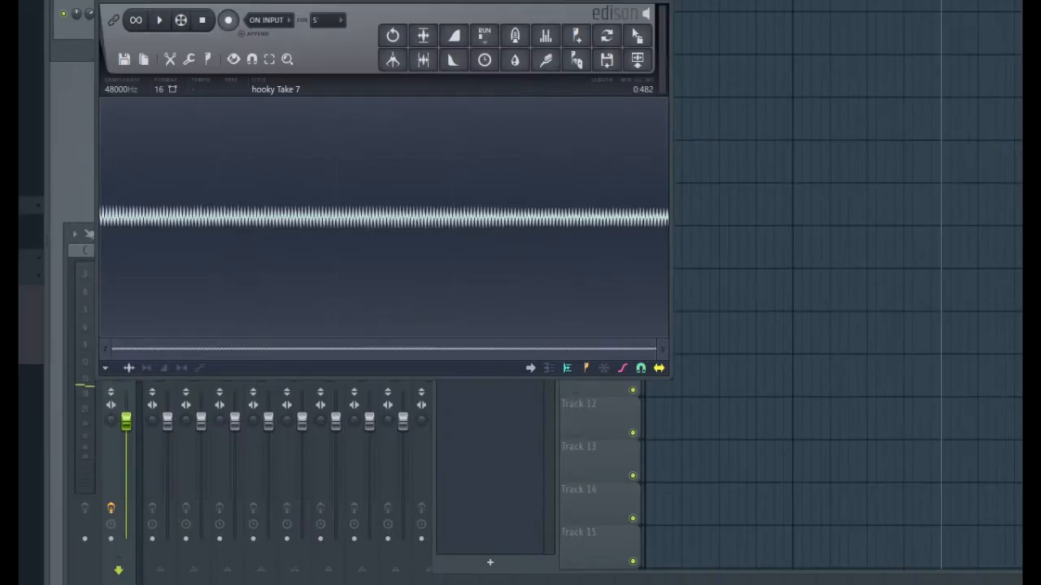
right_click(323, 208)
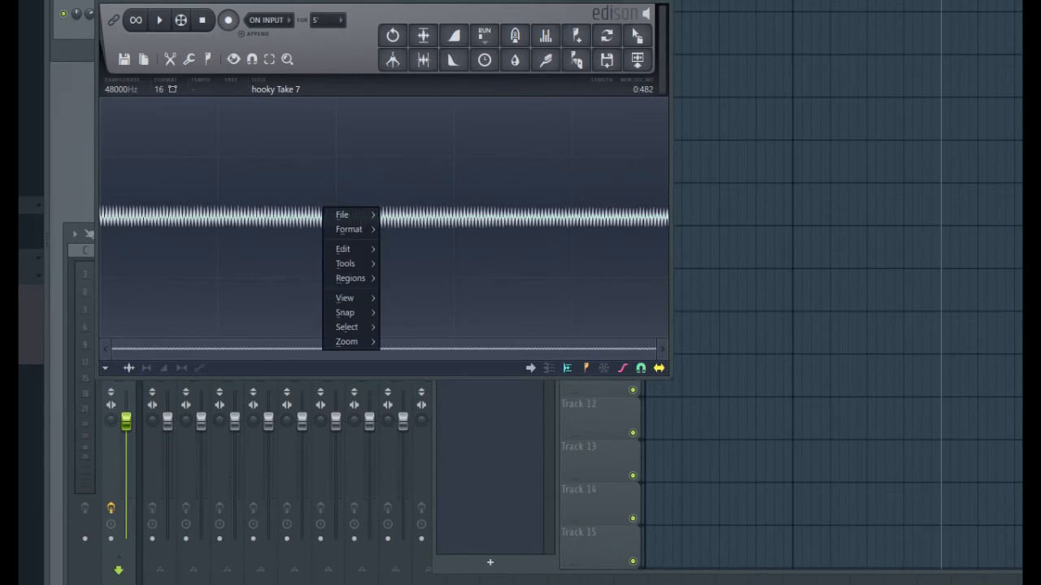
mouse_move(347, 263)
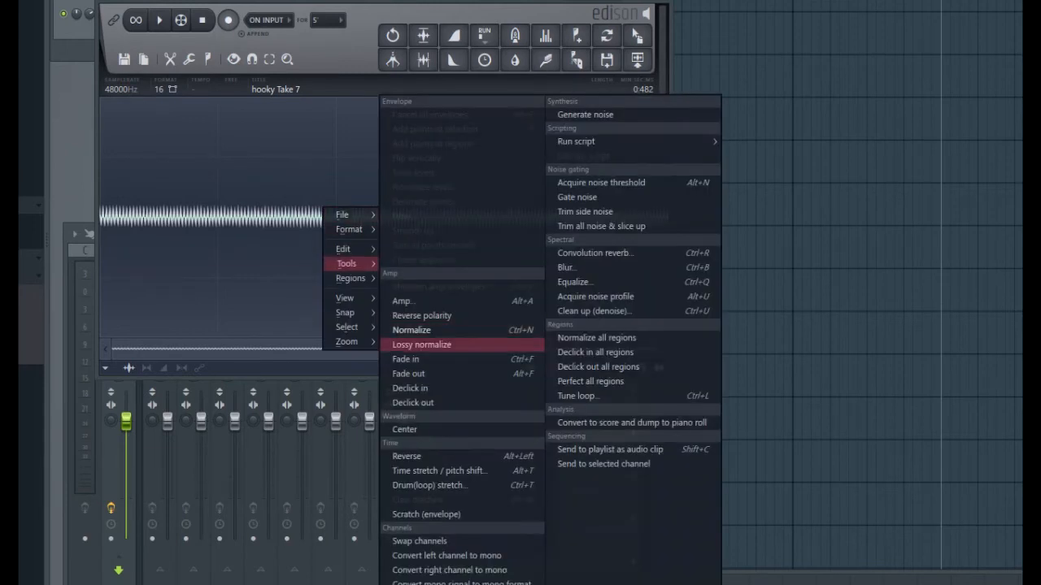
click(410, 388)
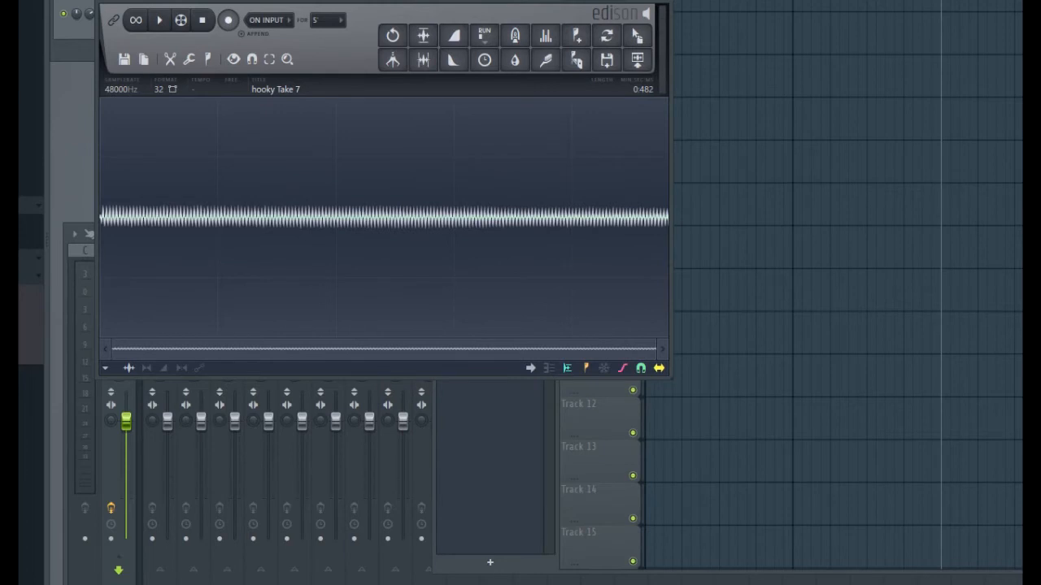
Open the Time stretcher / pitch shifter settings for the sample and dismiss them without changes
right_click(323, 208)
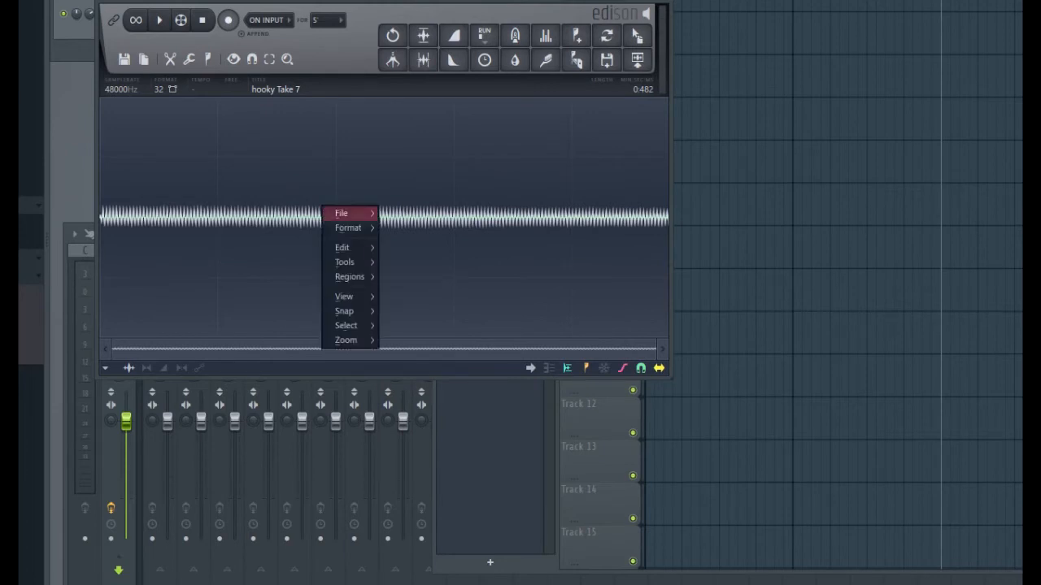
mouse_move(345, 262)
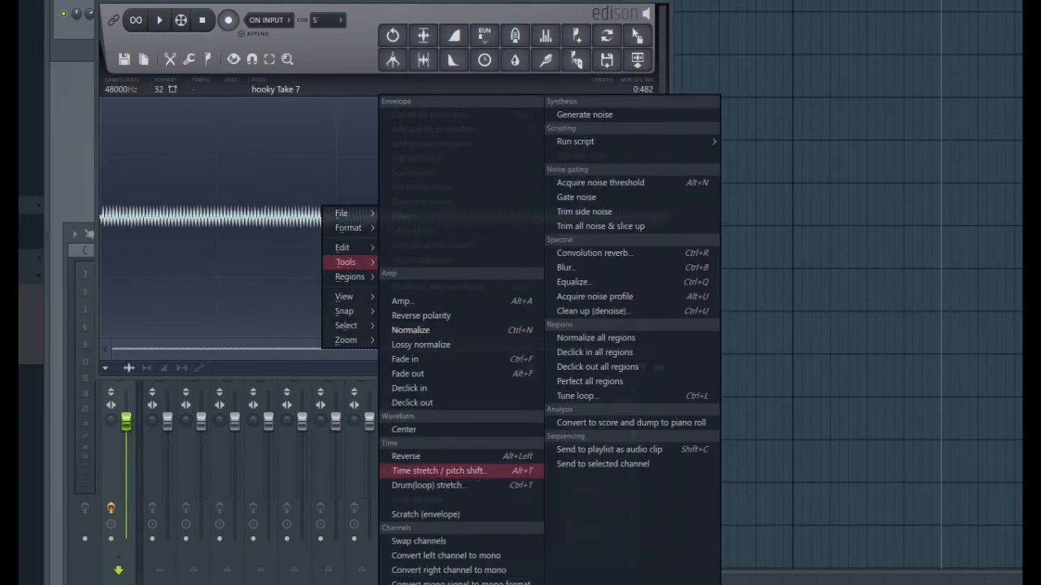
click(439, 471)
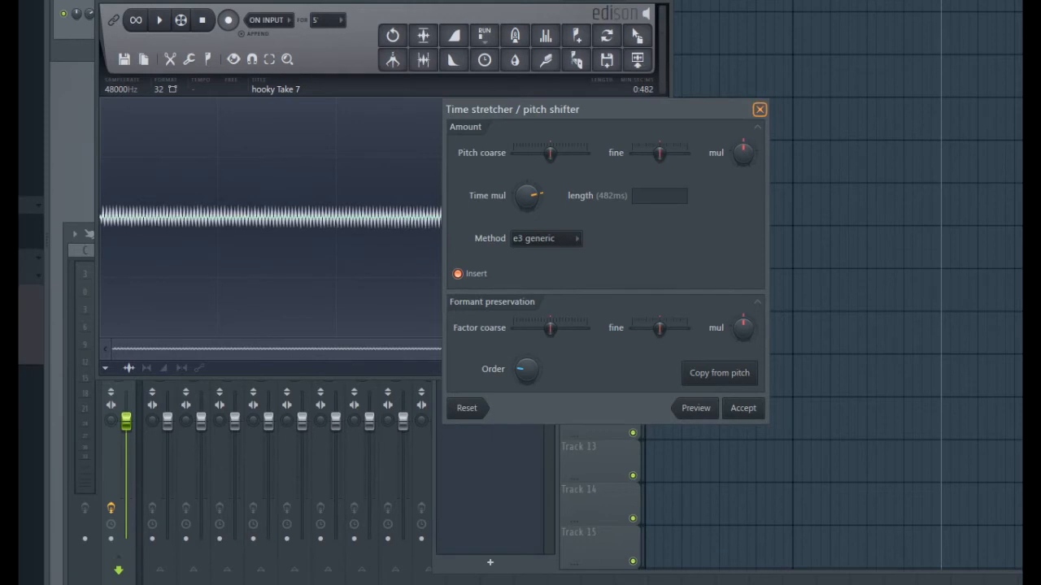
click(759, 109)
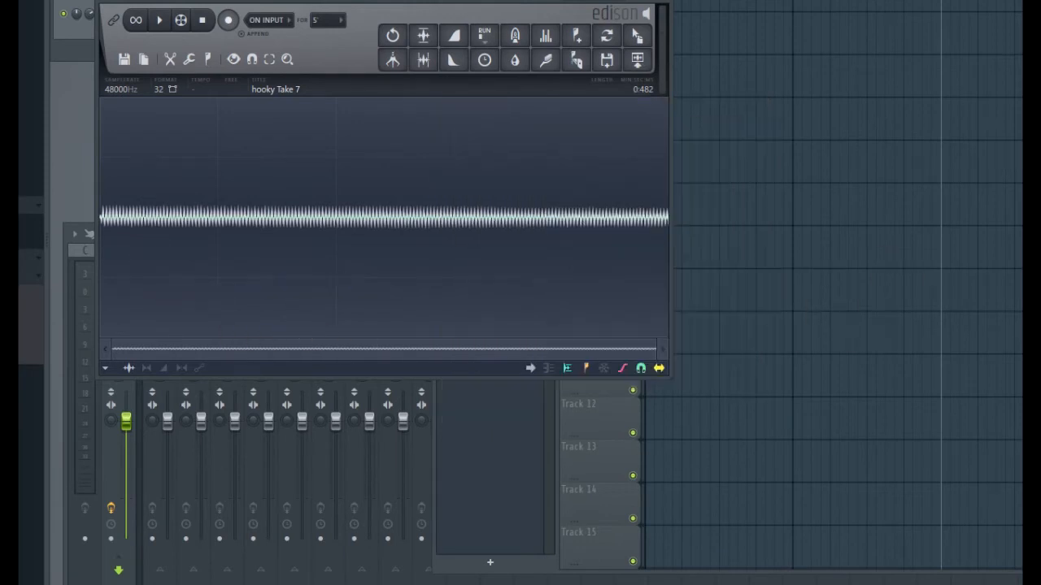
Cut the section from about 0:055 to 0:162 out of the sample and restore it
drag(410, 218, 344, 217)
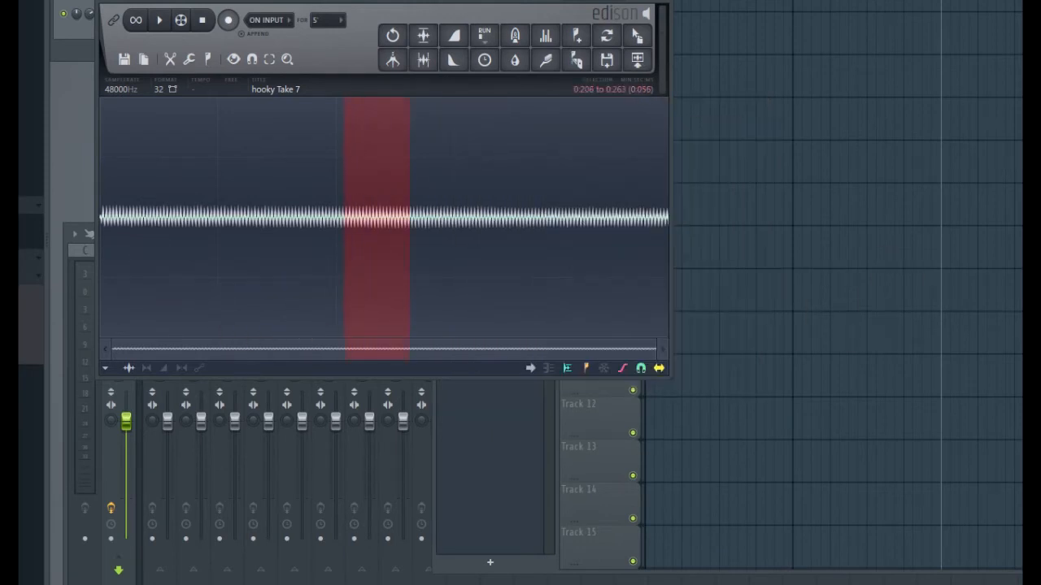
drag(410, 217, 429, 217)
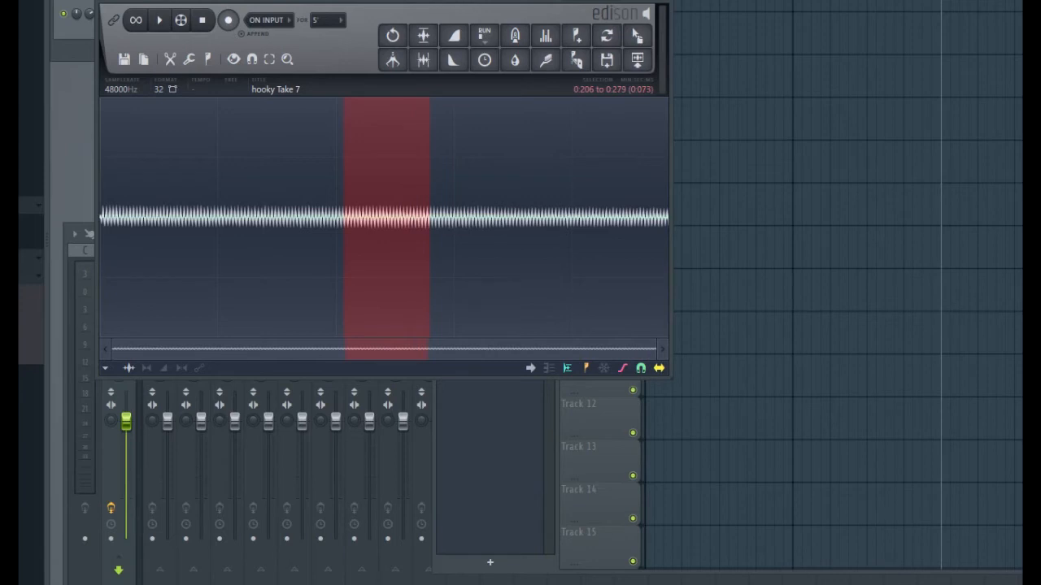
click(485, 217)
drag(264, 244, 165, 244)
right_click(220, 197)
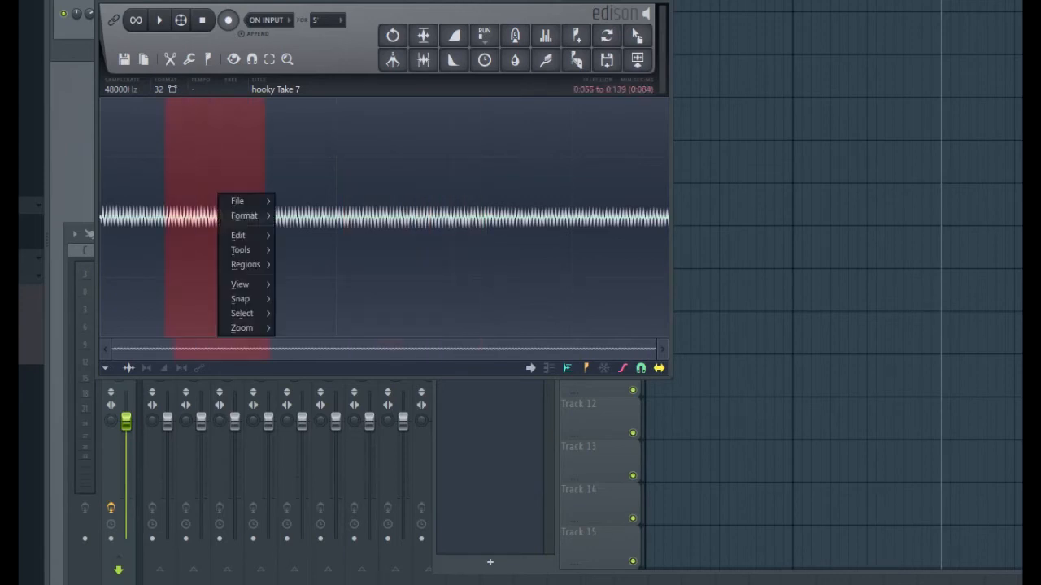
mouse_move(242, 250)
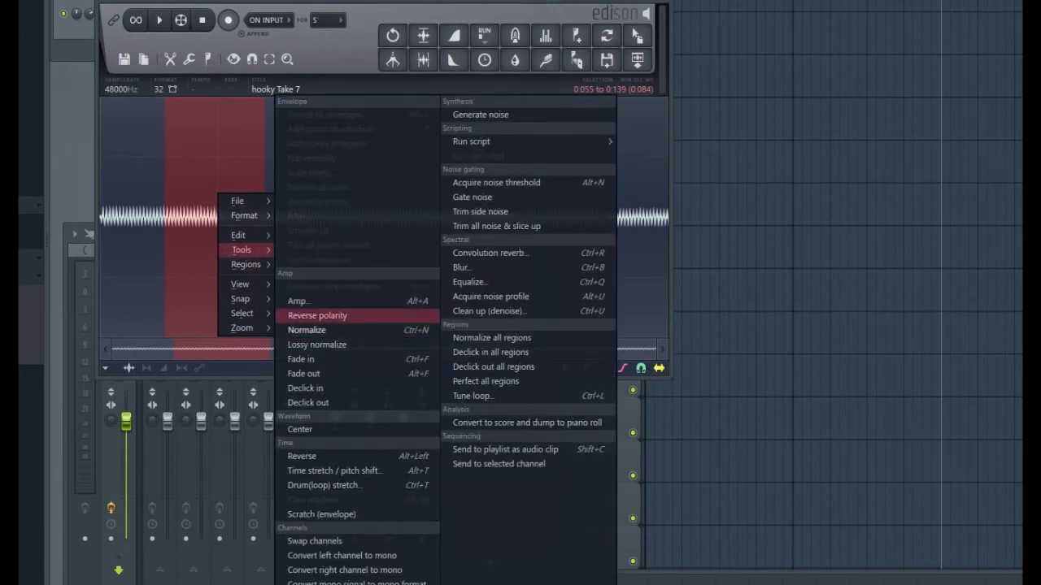
key(Escape)
click(170, 58)
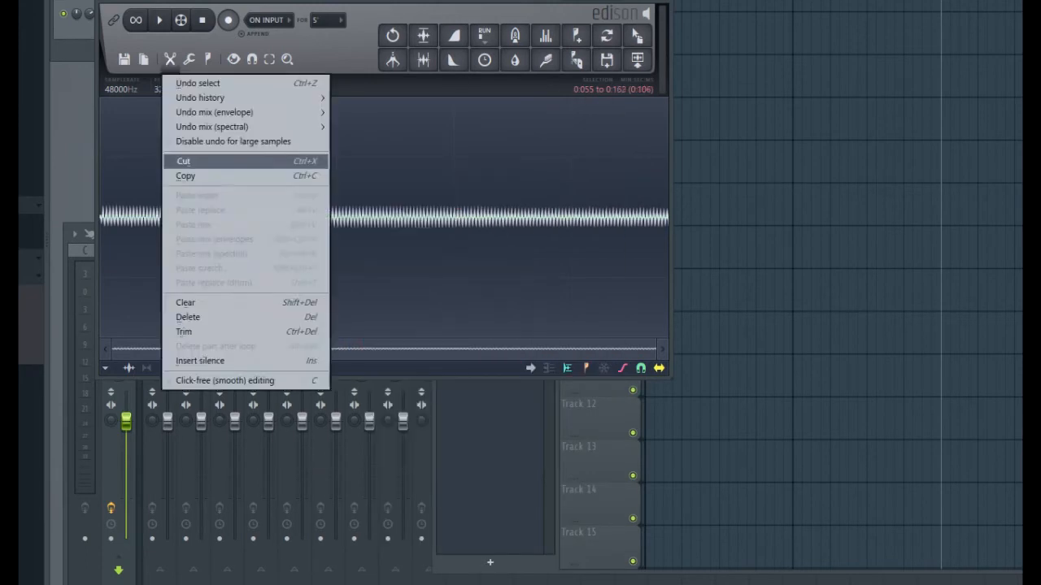
click(186, 176)
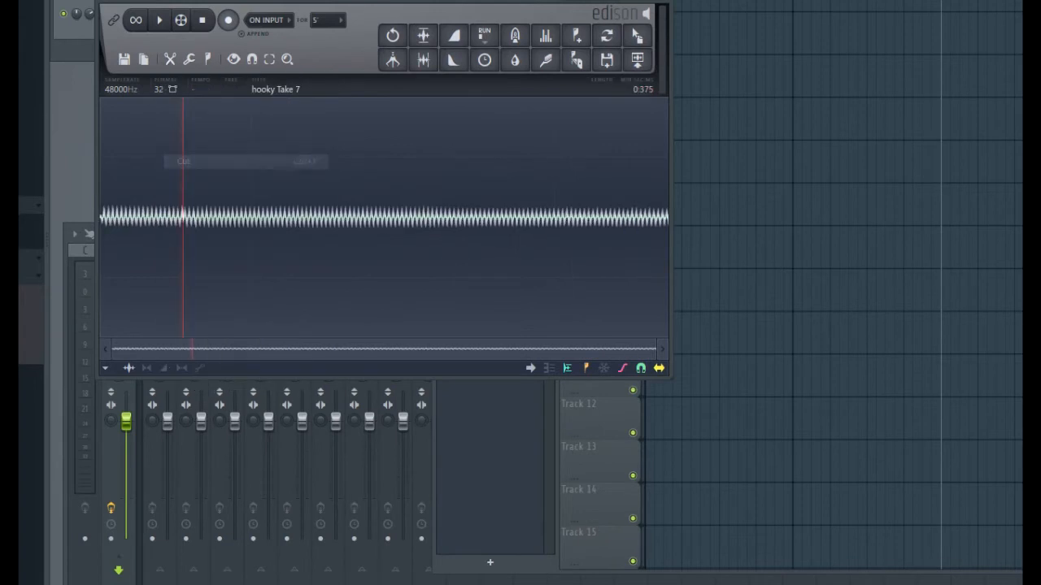
key(ctrl+v)
Preview the declicked sample, load it back into the Sampler channel, and close Edison
click(384, 217)
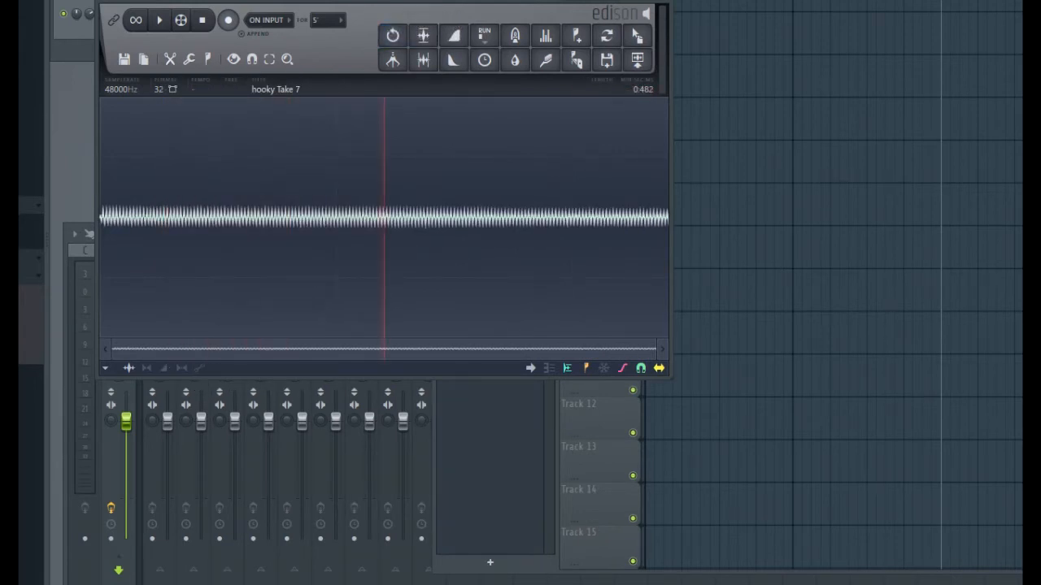
key(space)
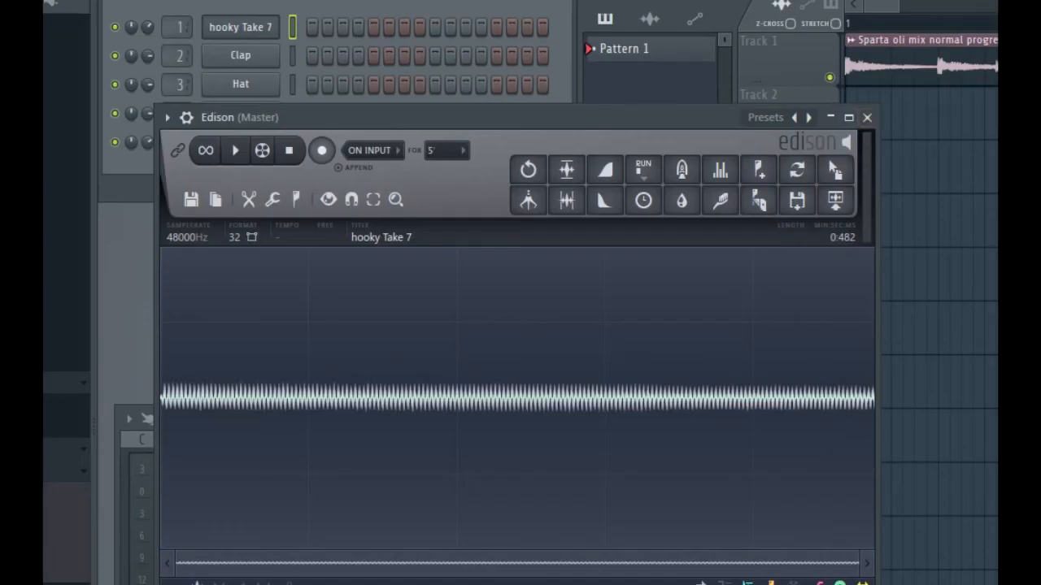
click(867, 118)
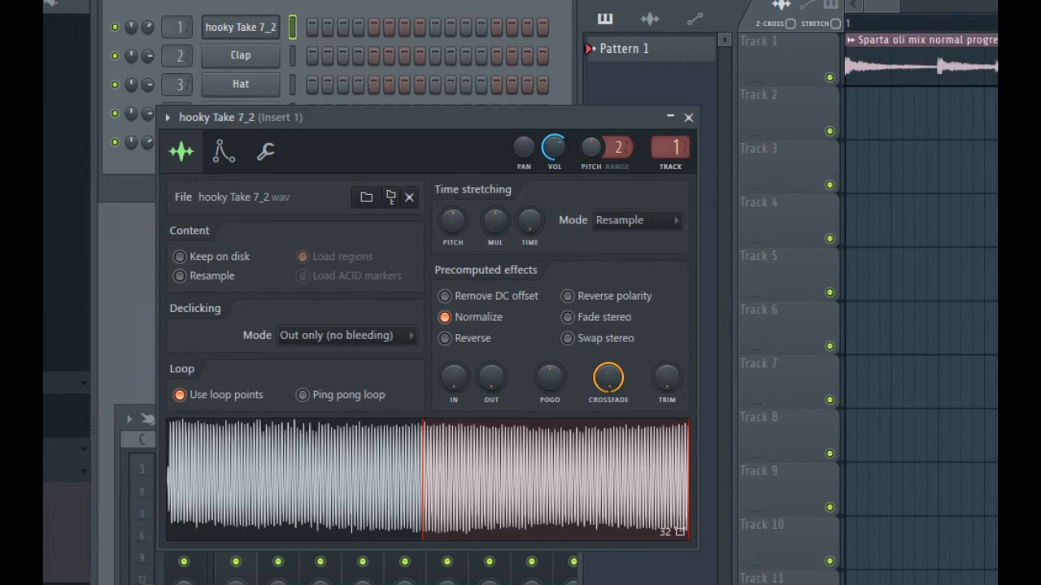
Check the sample's note against C in the pitch editor, and lower the Sampler channel's pitch with its range set to 5
click(223, 152)
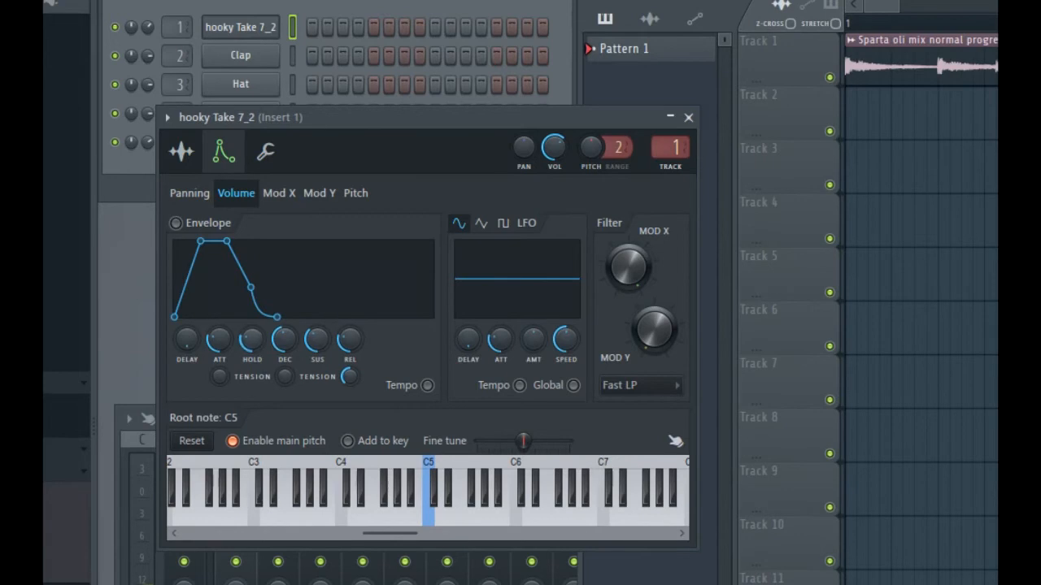
click(181, 152)
click(223, 152)
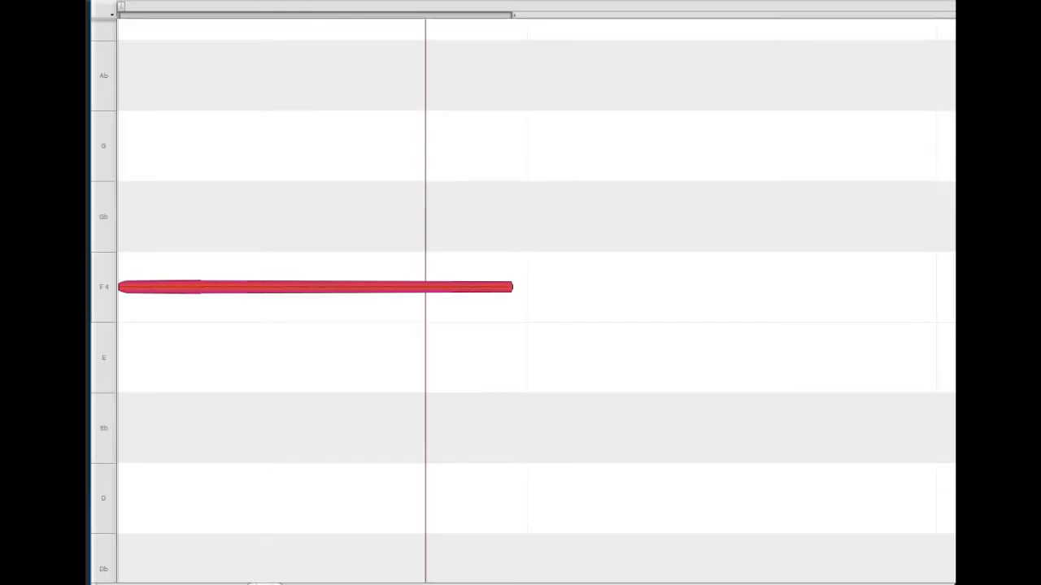
scroll(523, 299, down, 5)
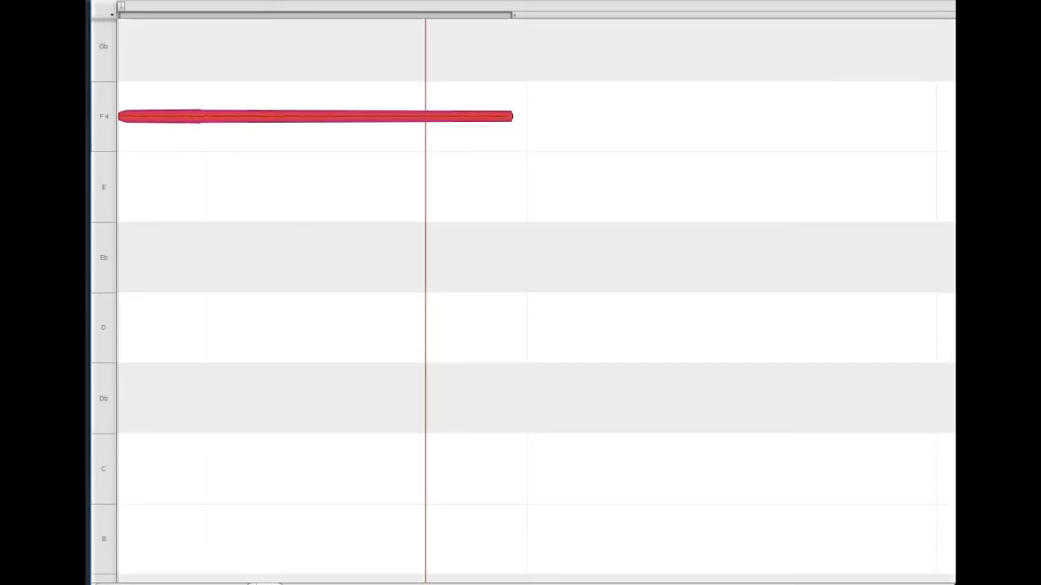
scroll(523, 300, up, 1)
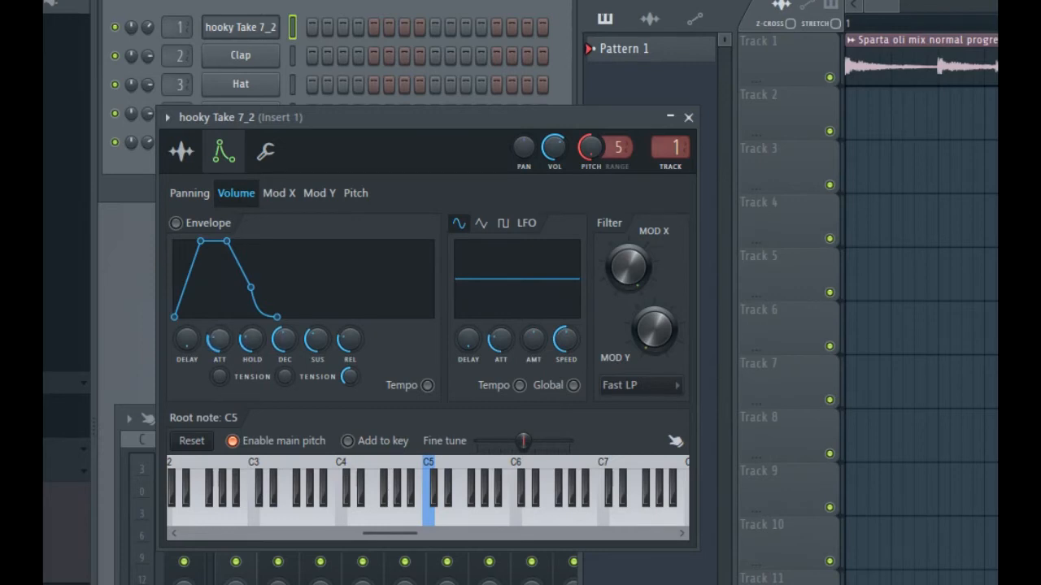
Enable the channel's volume envelope with attack and hold at zero, shorten the decay and release, and preview the sound
drag(219, 339, 219, 378)
drag(350, 339, 350, 363)
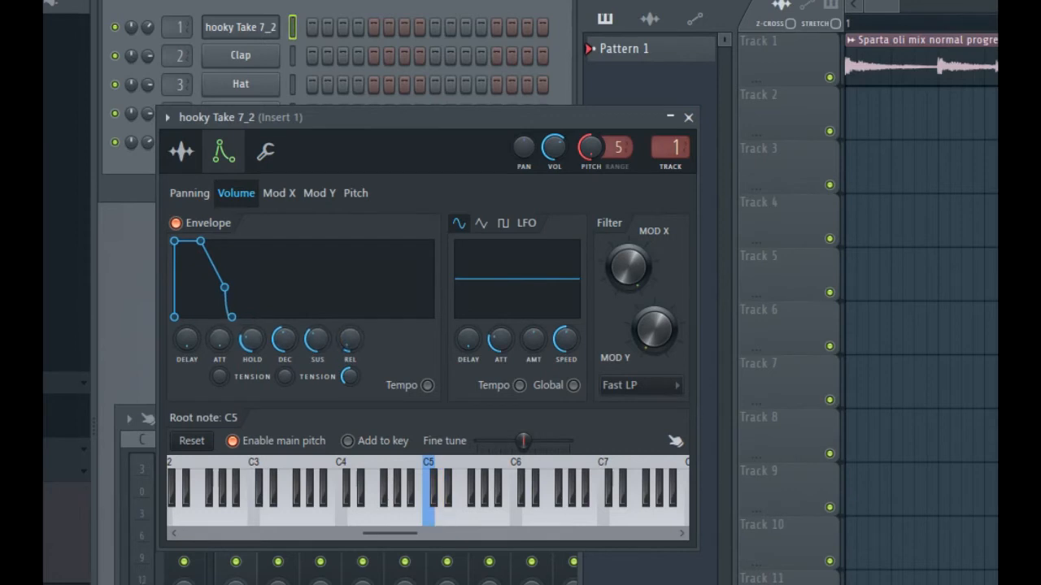
drag(252, 339, 252, 370)
key(x)
key(x)
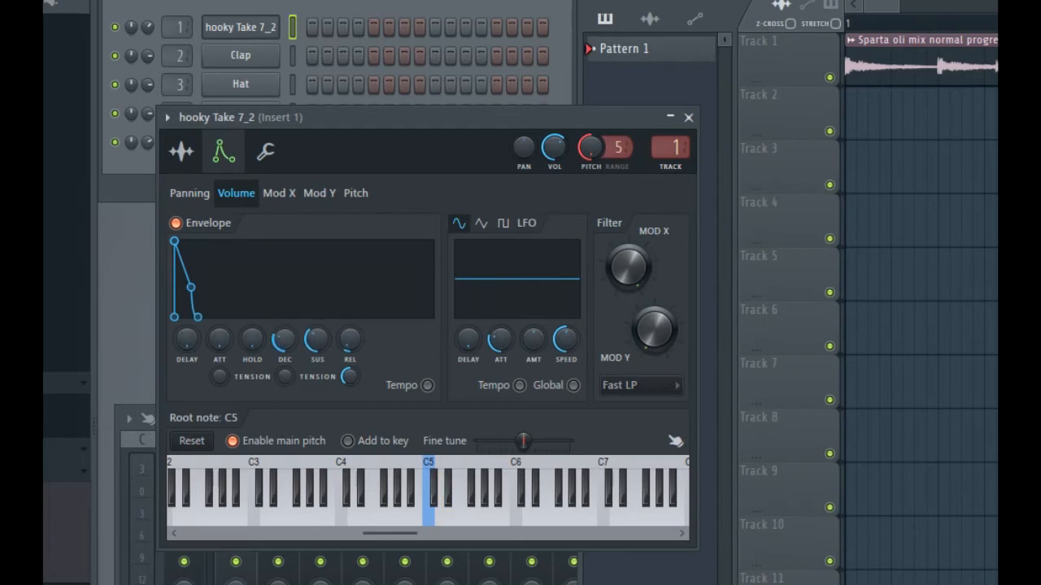
drag(284, 340, 285, 347)
Set the Sampler channel to cut itself with cut group 1 by 1, and return to its sample settings
click(266, 152)
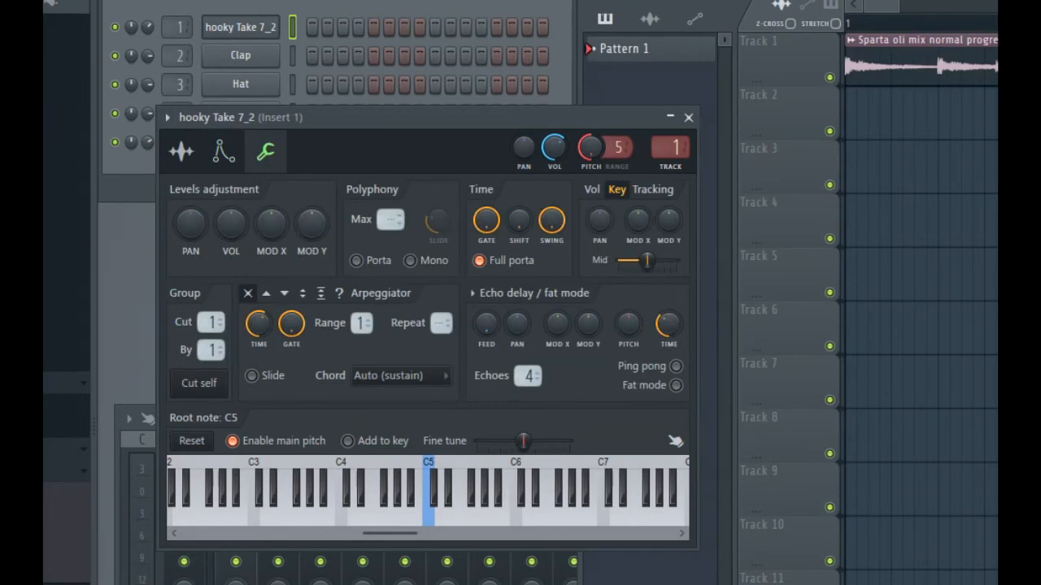
click(182, 152)
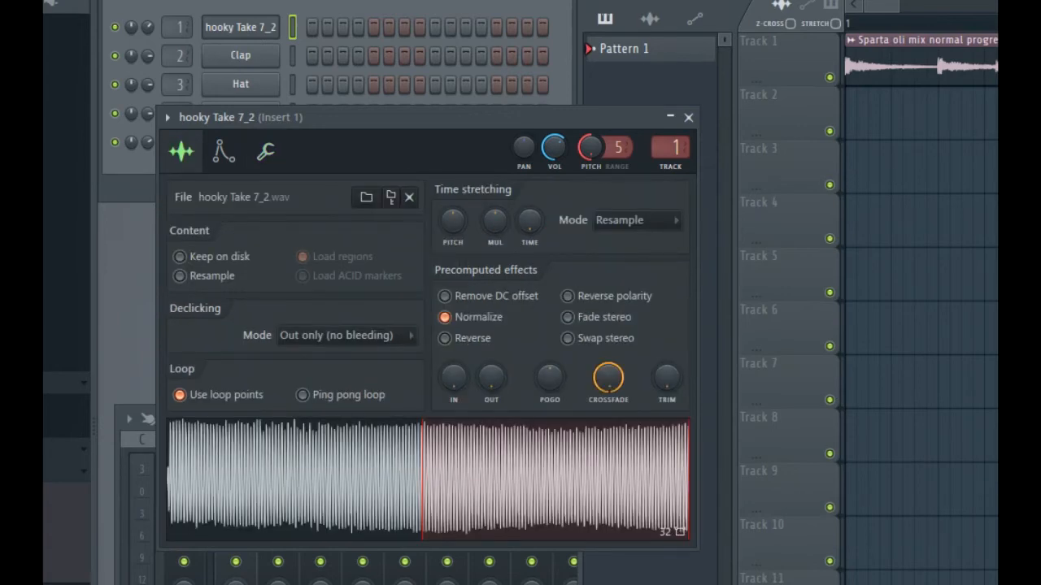
Show the Sampler channel's miscellaneous settings and rename Pattern 1 as "main pattern"
click(265, 152)
click(356, 261)
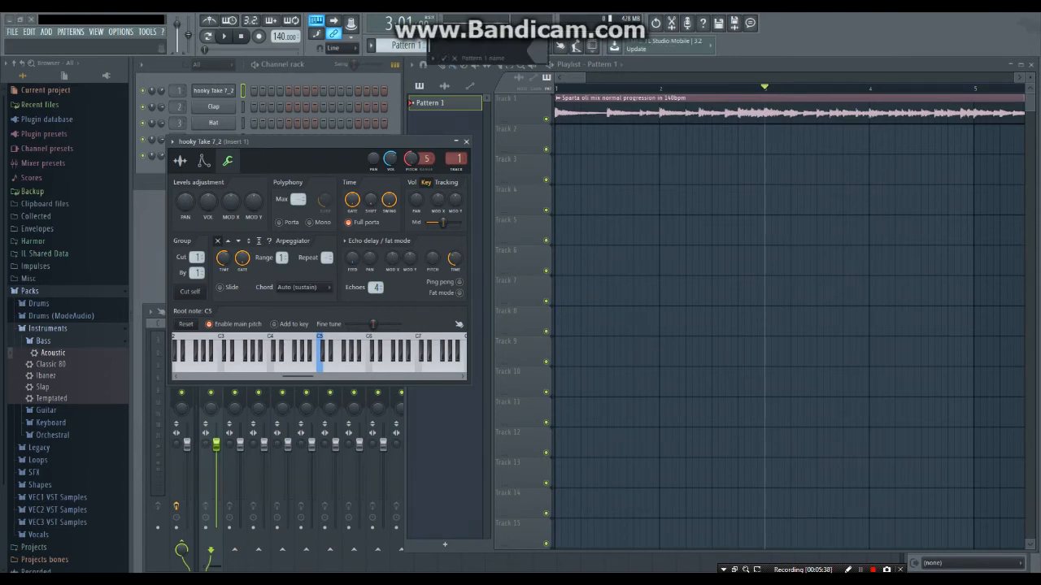
text(main pattern)
key(Return)
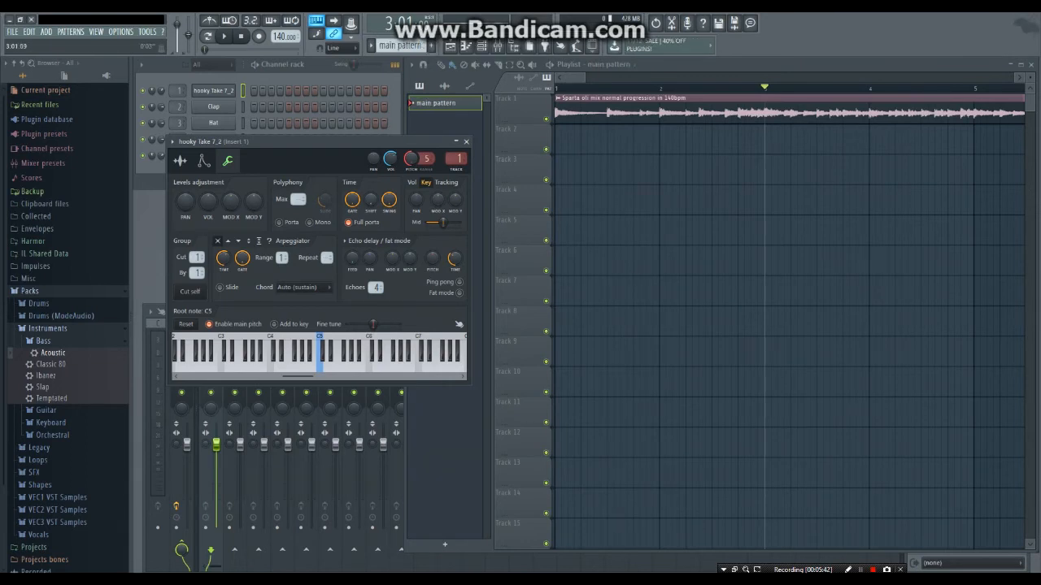
Set the playback position to bar 3, place main pattern on Track 2 from bar 3 to bar 5, and preview the section
click(767, 88)
key(space)
key(space)
click(767, 141)
key(space)
drag(867, 141, 972, 141)
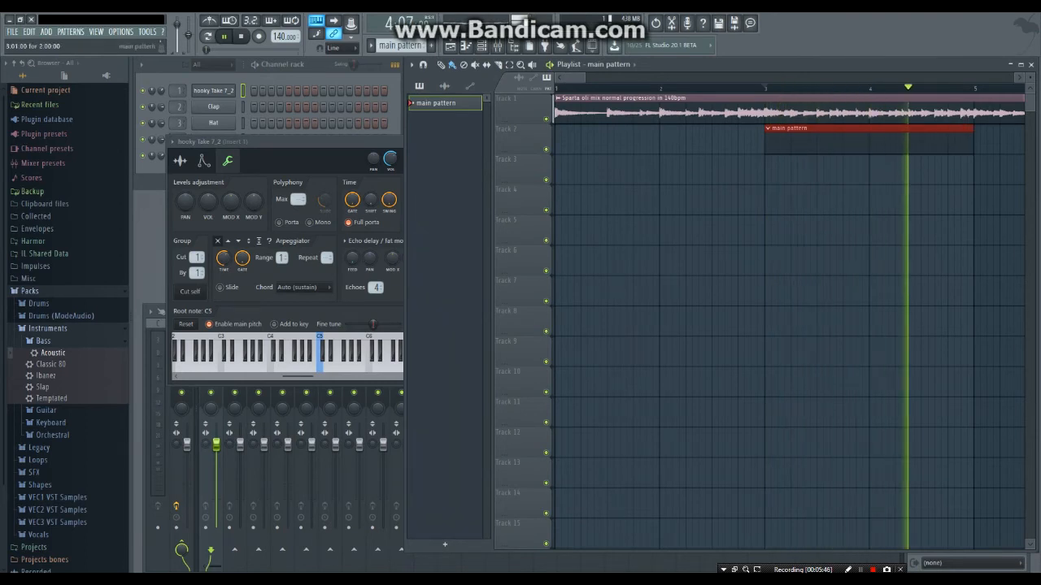
scroll(935, 141, down, 1)
key(space)
Open the hooky Take 7_2 channel's piano roll and briefly play the base track from bar 3
key(F6)
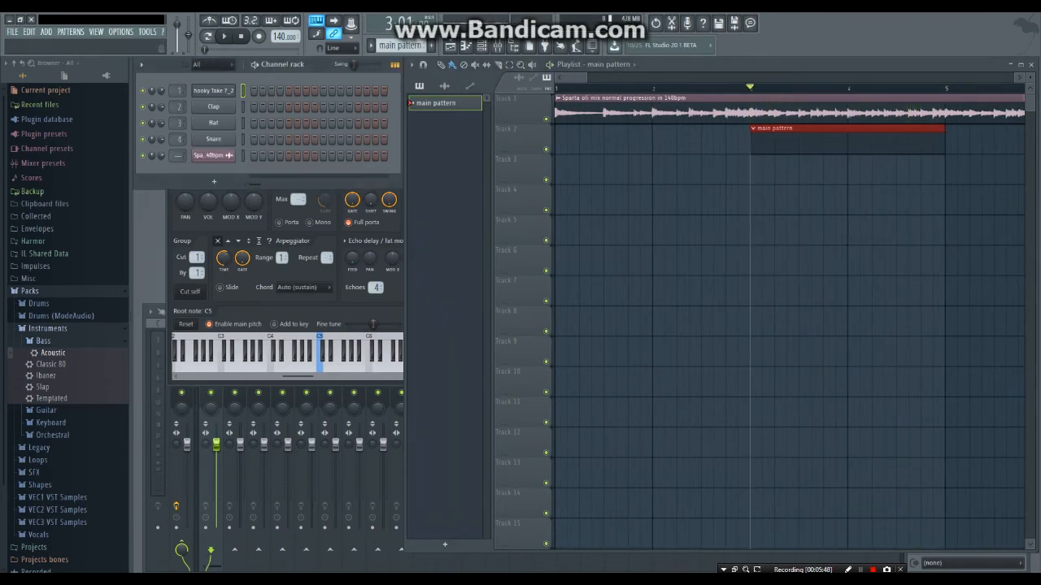
click(466, 47)
key(space)
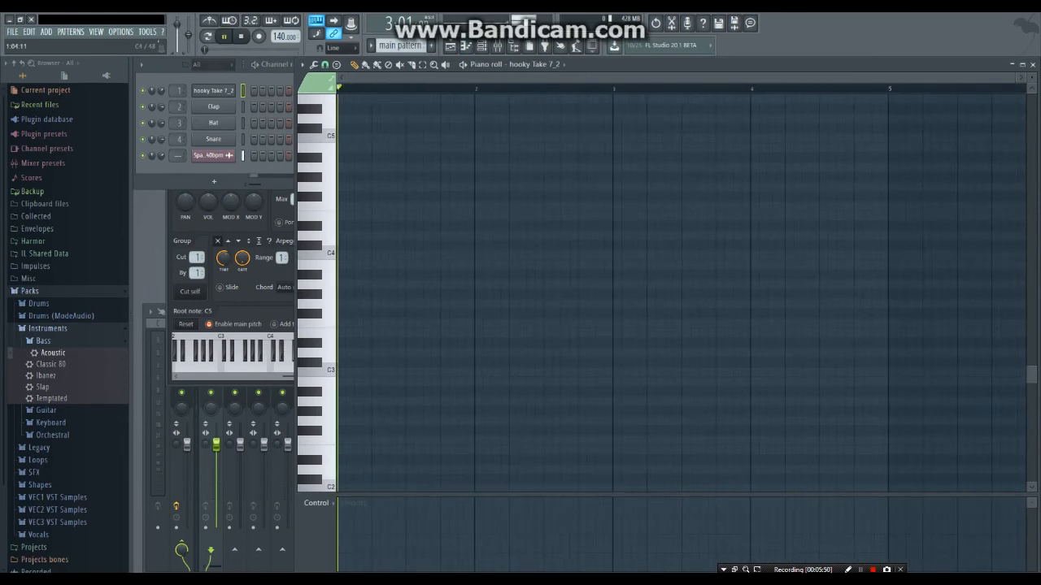
key(space)
Draw four descending note runs over two bars (D#7-A#6-F#6-D#6, E7-B6-G#6-E6, C#7-G#6-E6-C#6, E7-B6-G#6-E6), play them, and return to the playlist
scroll(362, 244, up, 6)
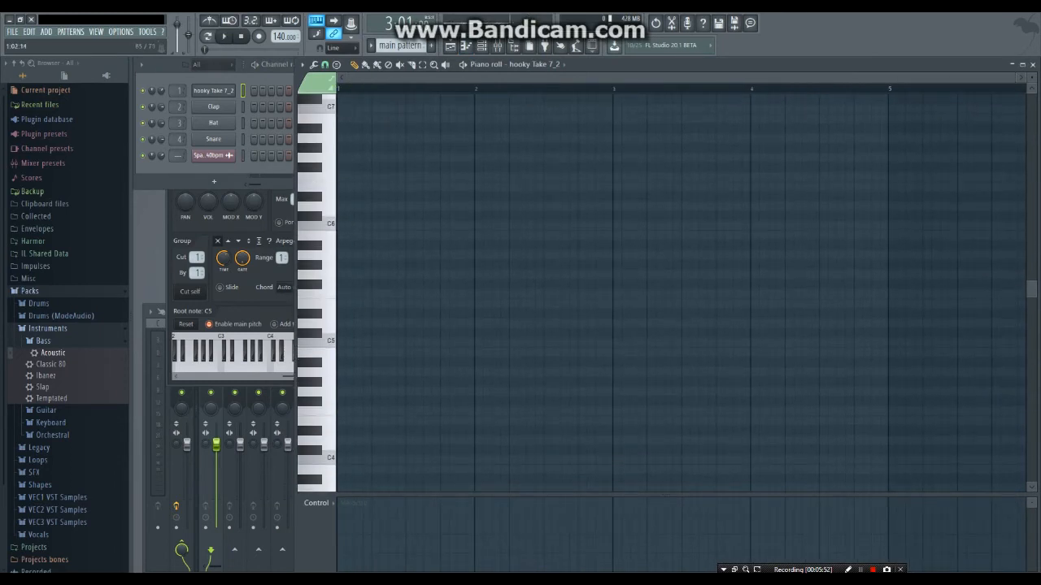
scroll(683, 293, up, 2)
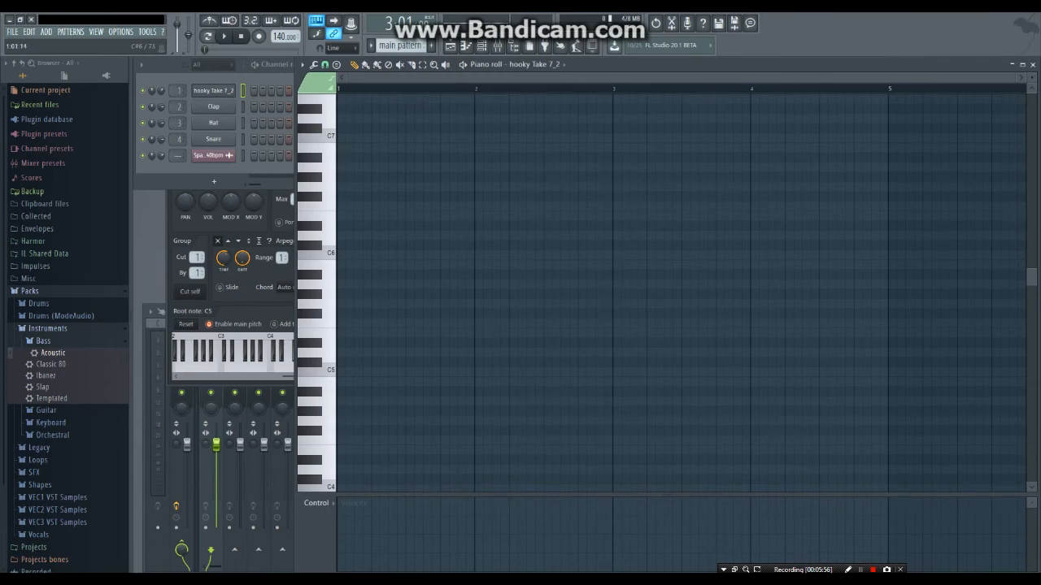
click(345, 226)
scroll(345, 226, up, 5)
drag(344, 372, 345, 255)
click(362, 303)
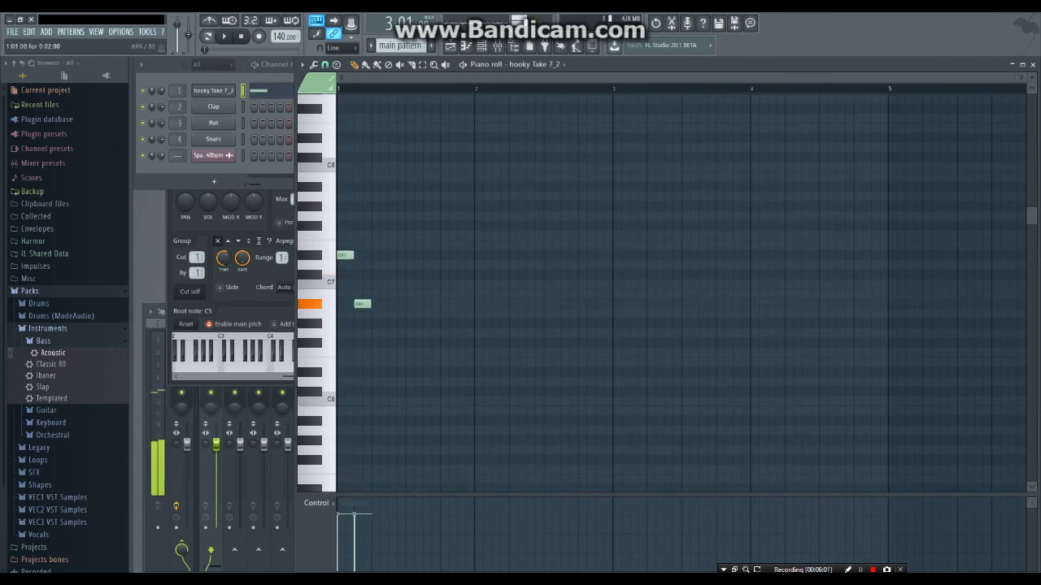
click(378, 342)
click(396, 372)
scroll(362, 366, up, 3)
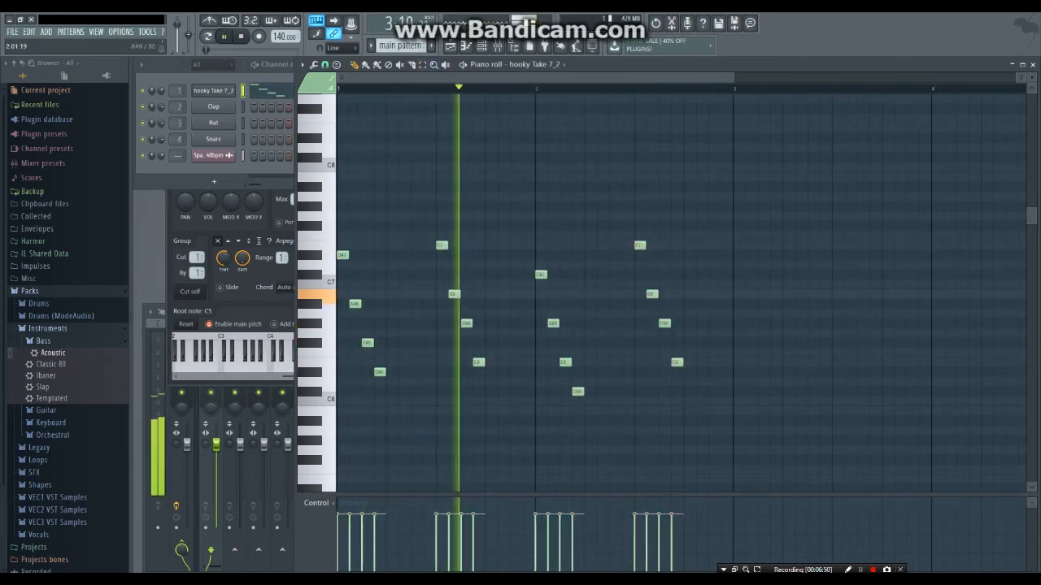
key(space)
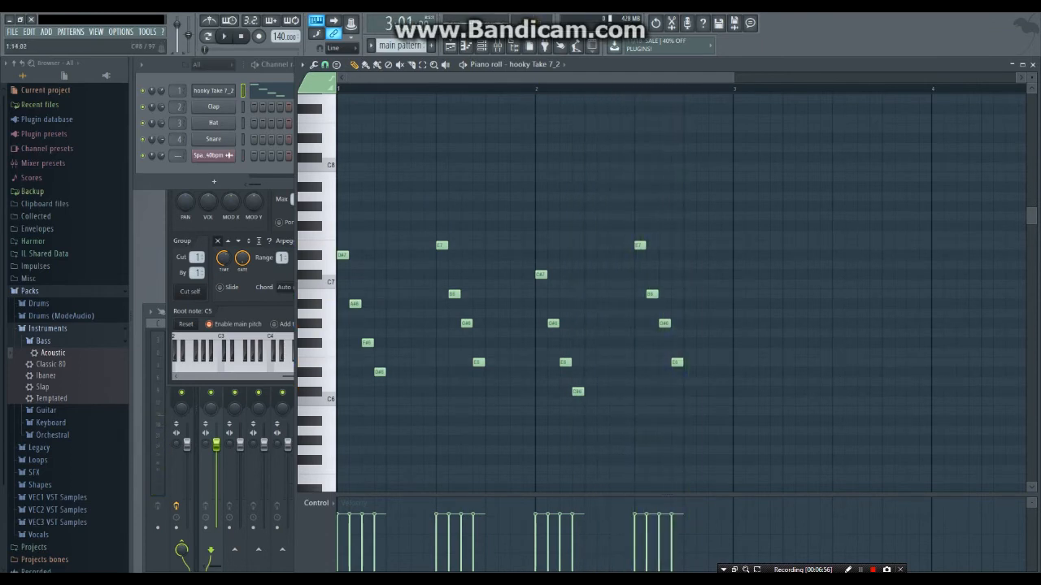
key(F5)
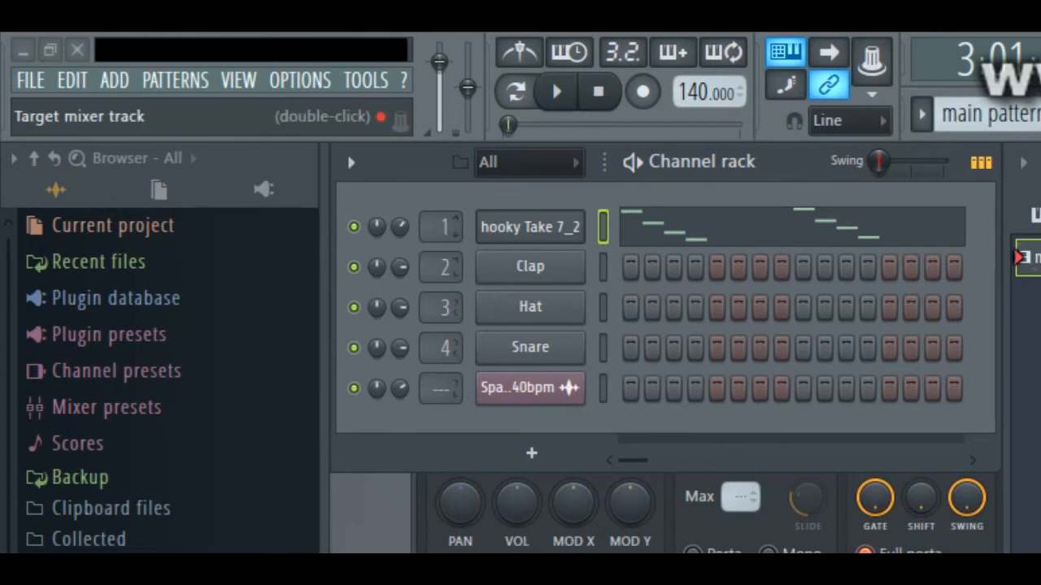
mouse_move(441, 389)
mouse_down()
mouse_move(441, 371)
mouse_move(440, 394)
mouse_up()
scroll(441, 227, up, 2)
scroll(440, 227, down, 2)
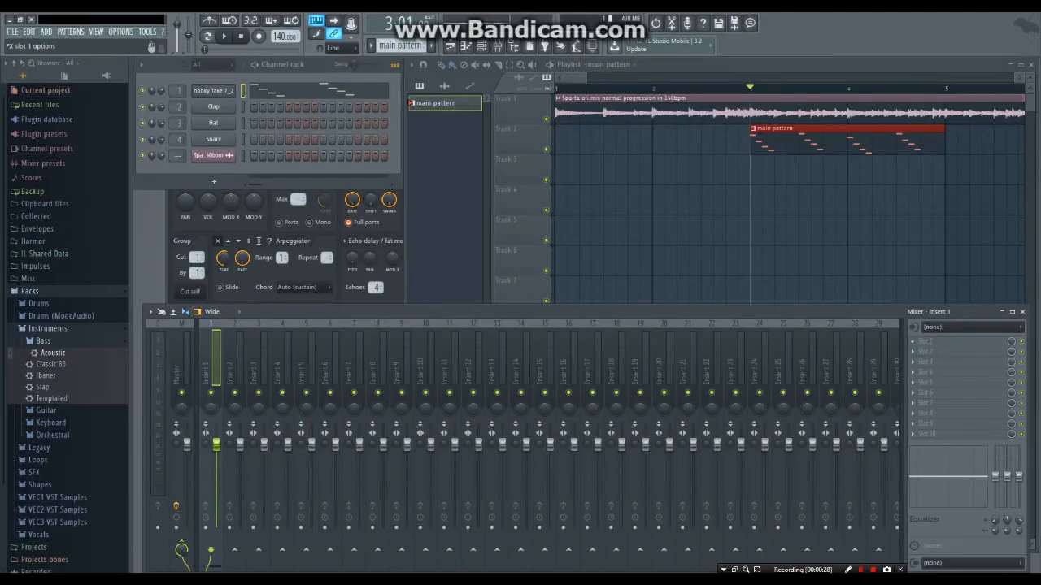
Load Fruity Reeverb 2 into the first effect slot of Insert 1, try the Drum Room and Small Studio presets, and settle on Default
click(927, 340)
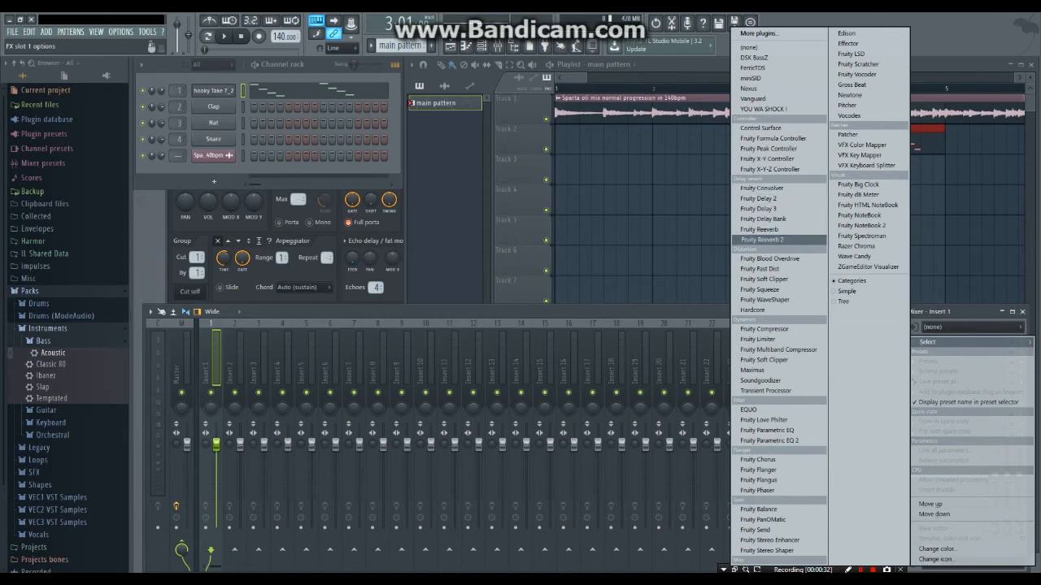
click(764, 240)
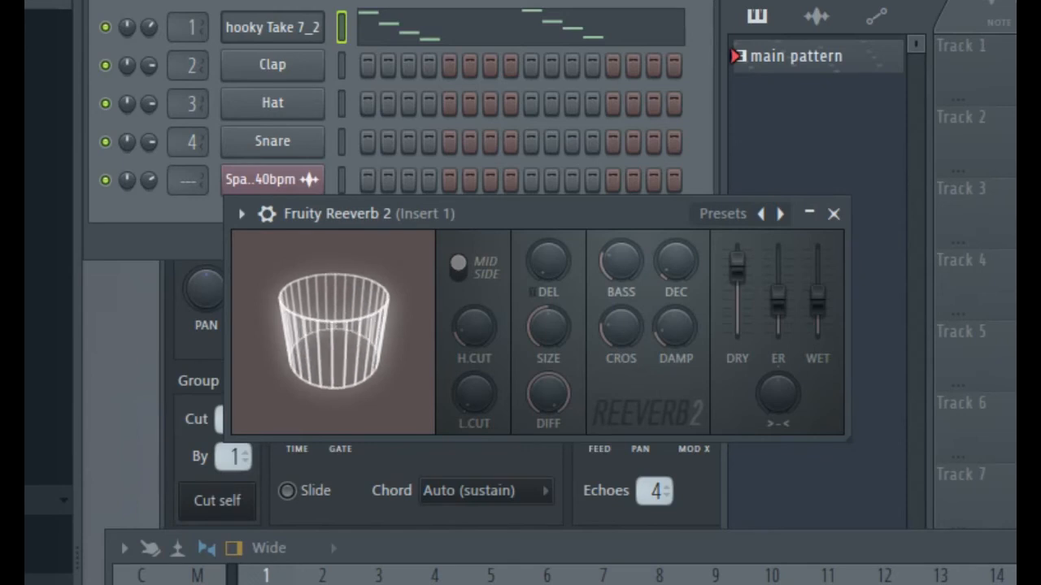
click(723, 213)
click(756, 282)
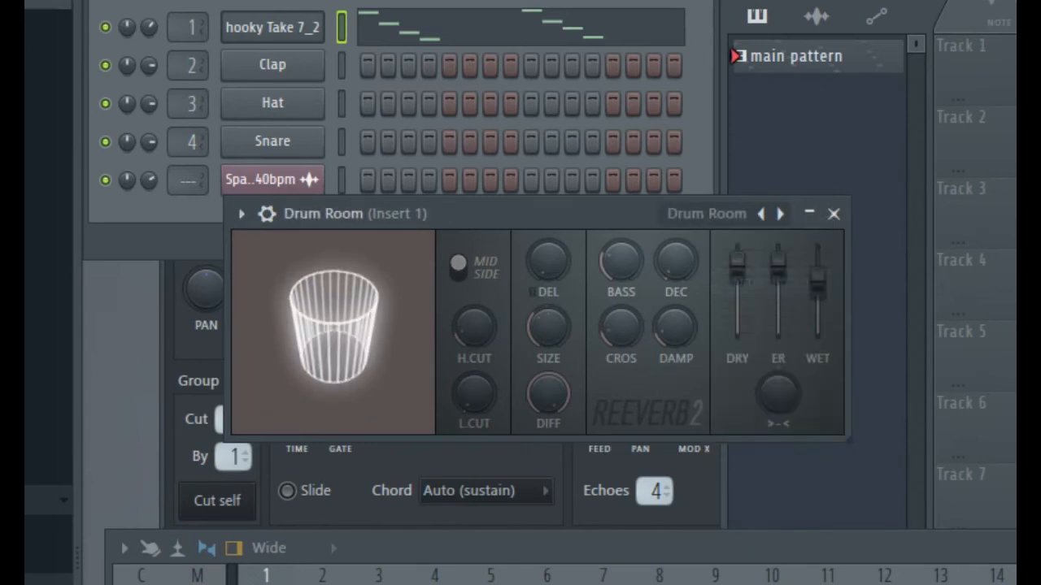
click(707, 213)
click(772, 319)
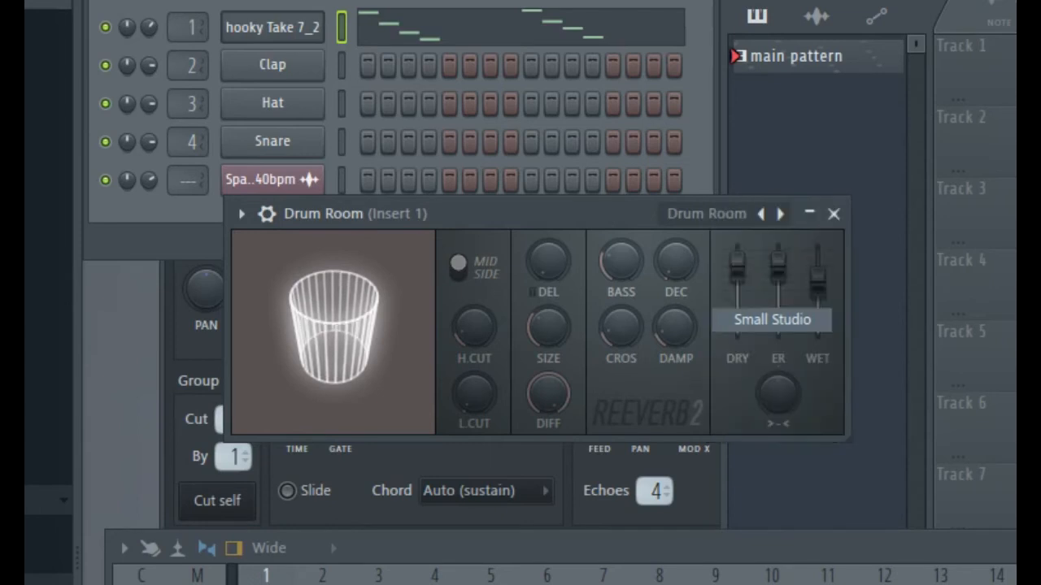
click(699, 214)
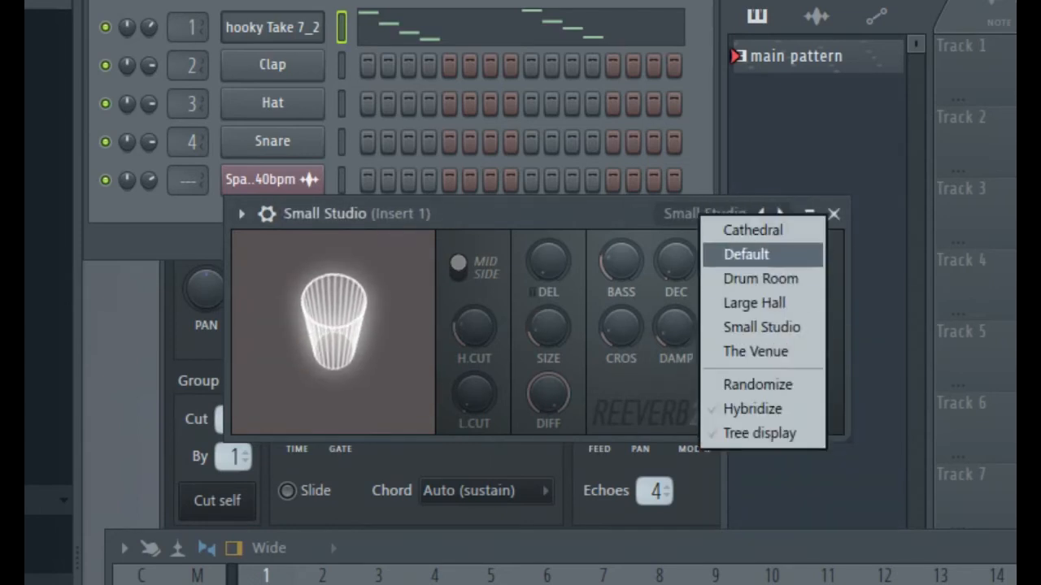
click(748, 254)
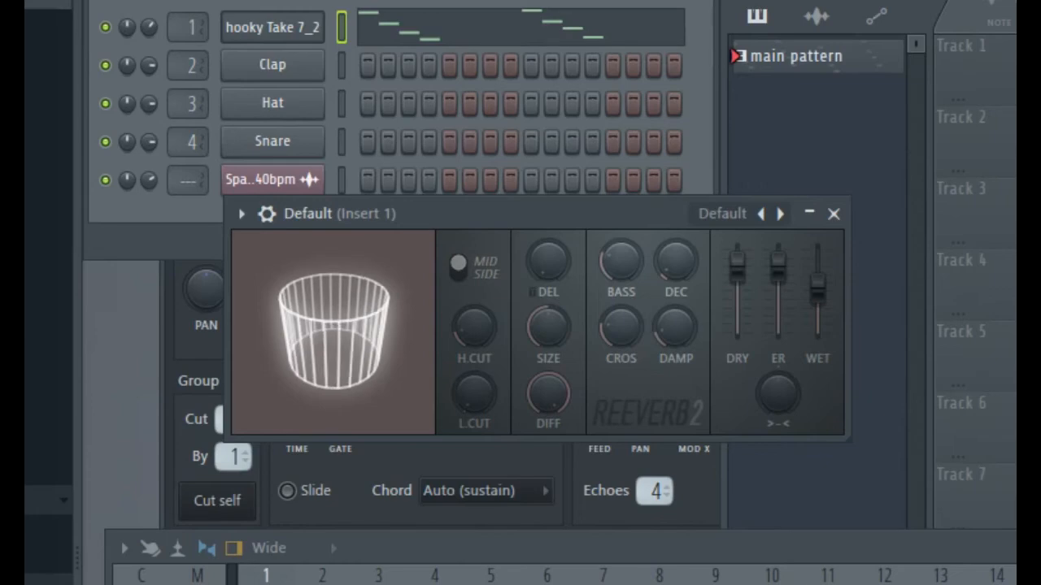
Load Fruity Delay 2 into the second effect slot of Insert 1 and lower its input volume to slightly below the midpoint
click(520, 574)
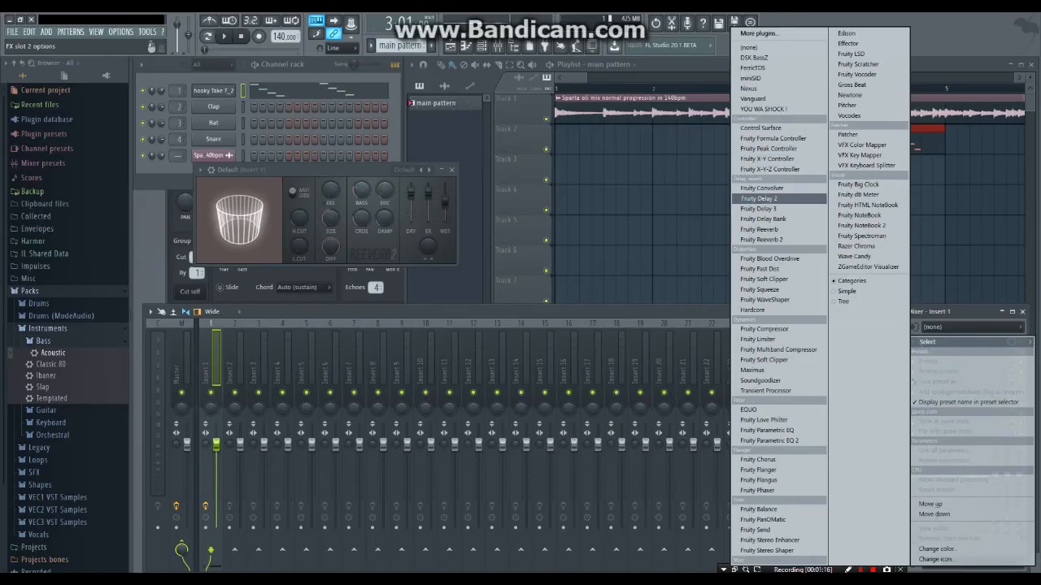
click(760, 198)
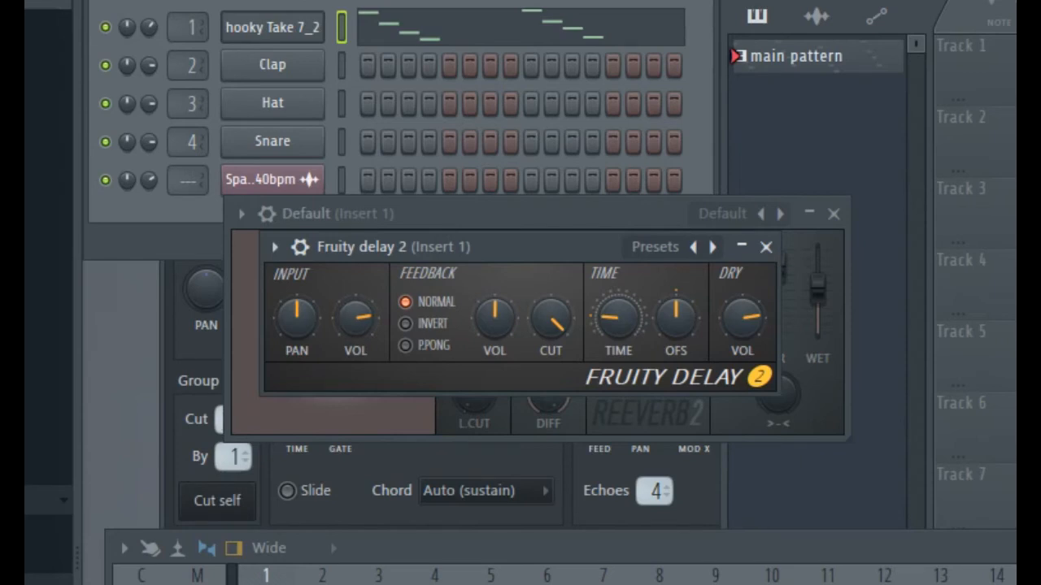
drag(355, 318, 355, 356)
drag(355, 318, 355, 323)
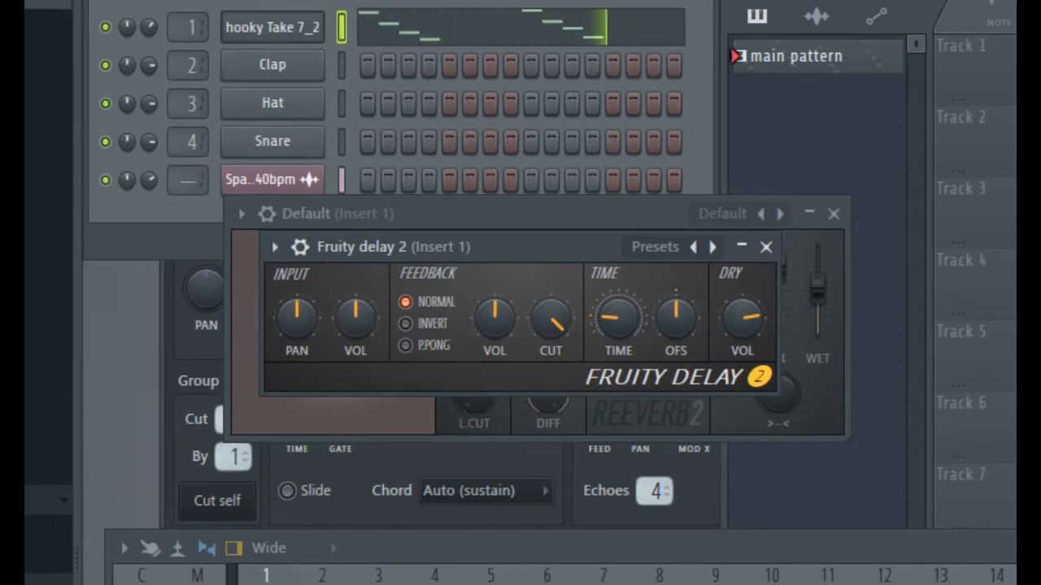
drag(355, 318, 355, 327)
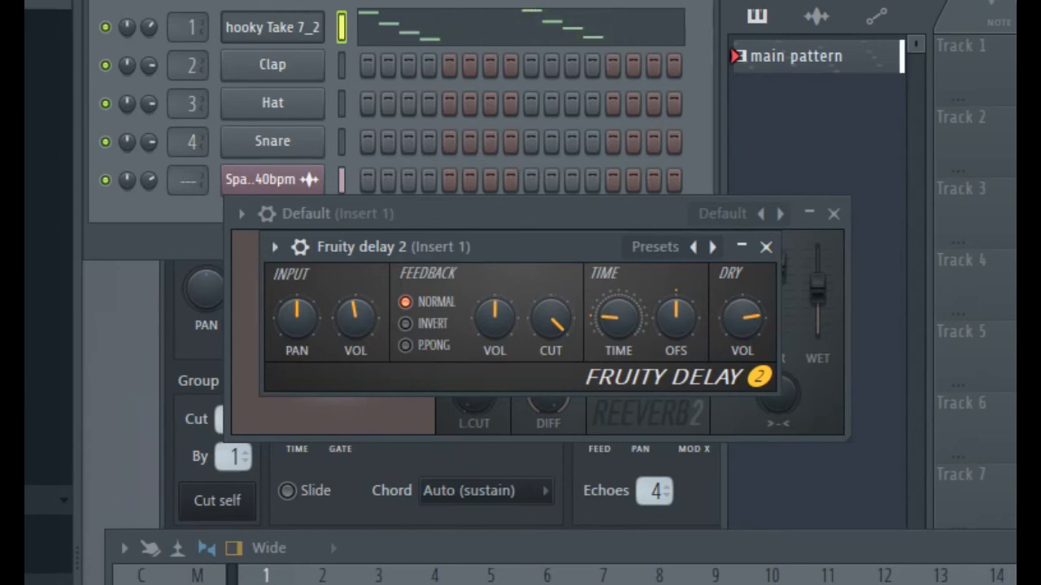
Load Fruity Parametric EQ 2 into the third effect slot of Insert 1 and play the pattern to view its spectrum
click(618, 569)
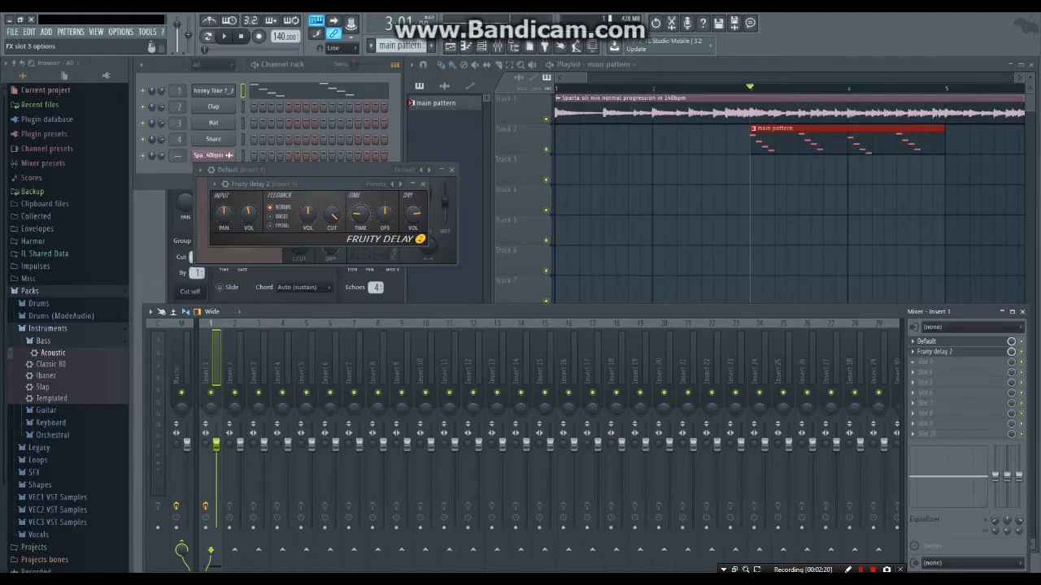
click(915, 365)
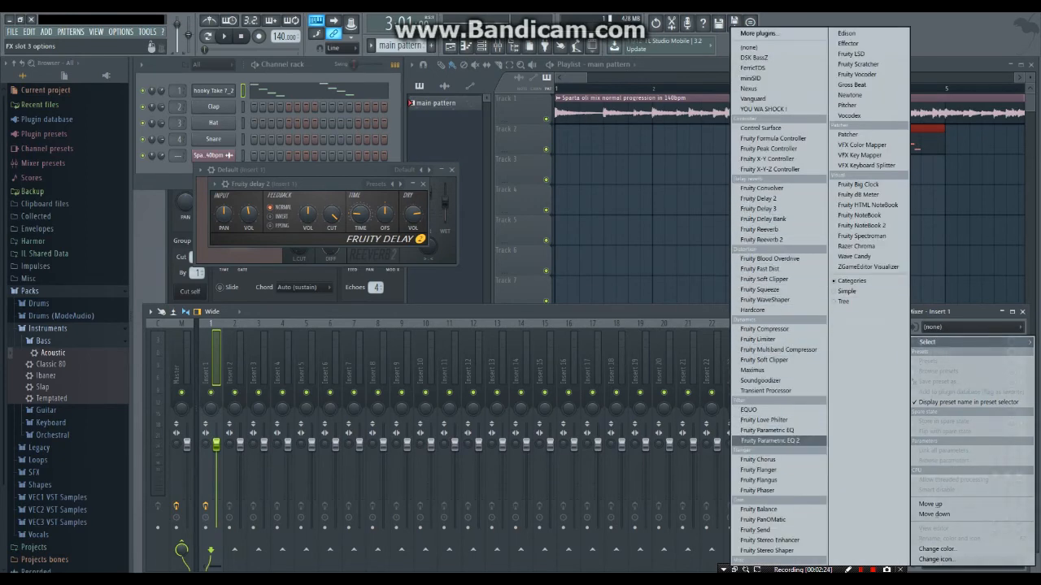
click(772, 440)
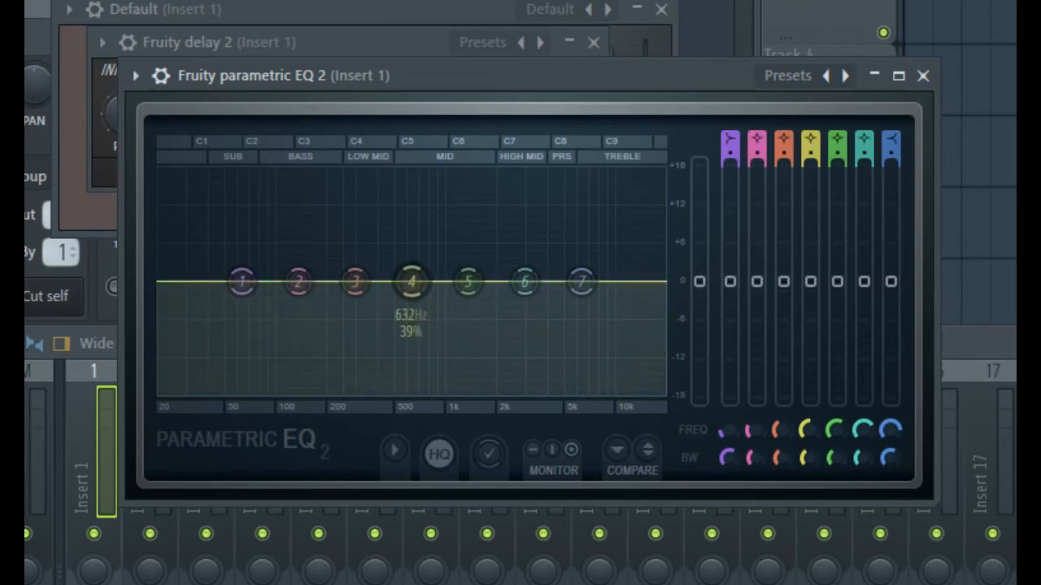
key(space)
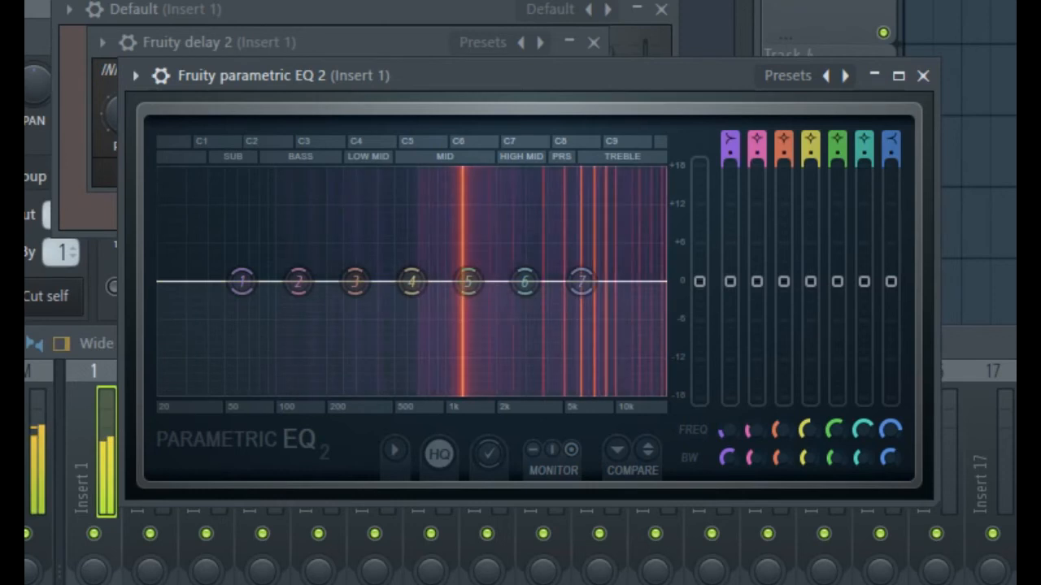
key(space)
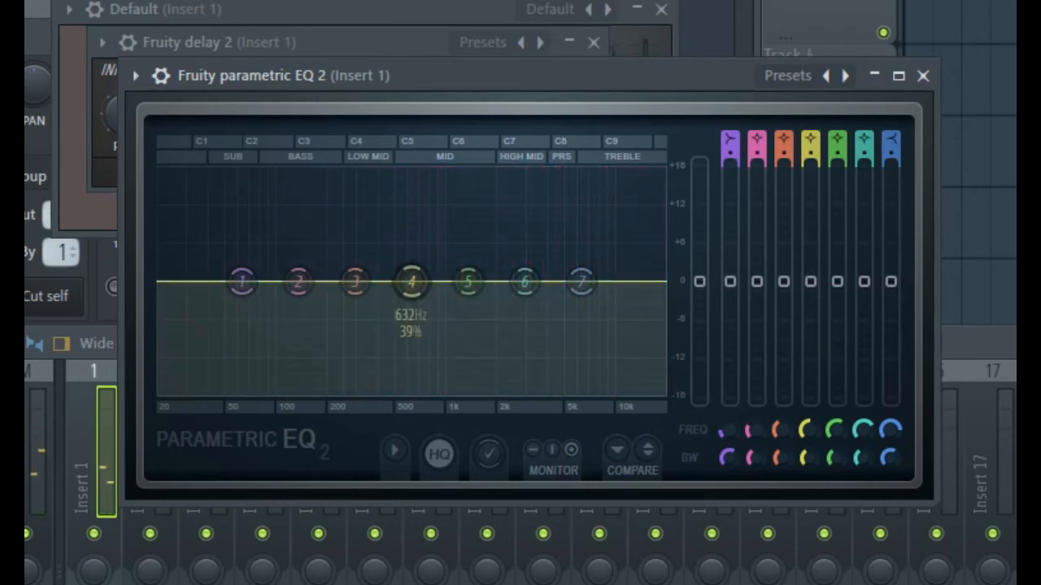
key(space)
key(space)
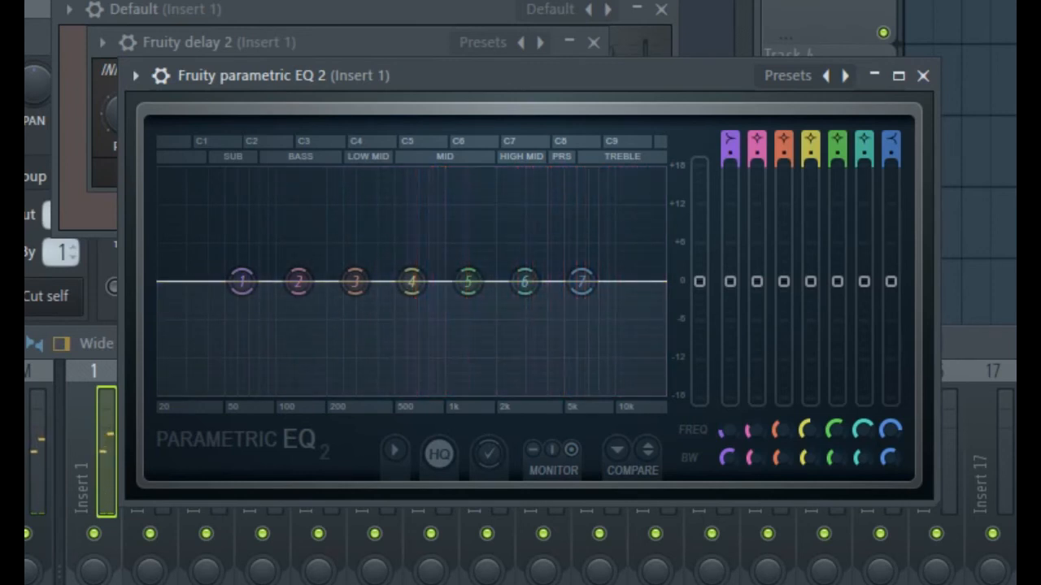
Move EQ bands 1 and 4 into the mid range and raise both to about +3 dB while the pattern plays
drag(242, 281, 428, 260)
key(space)
drag(412, 282, 473, 260)
key(F9)
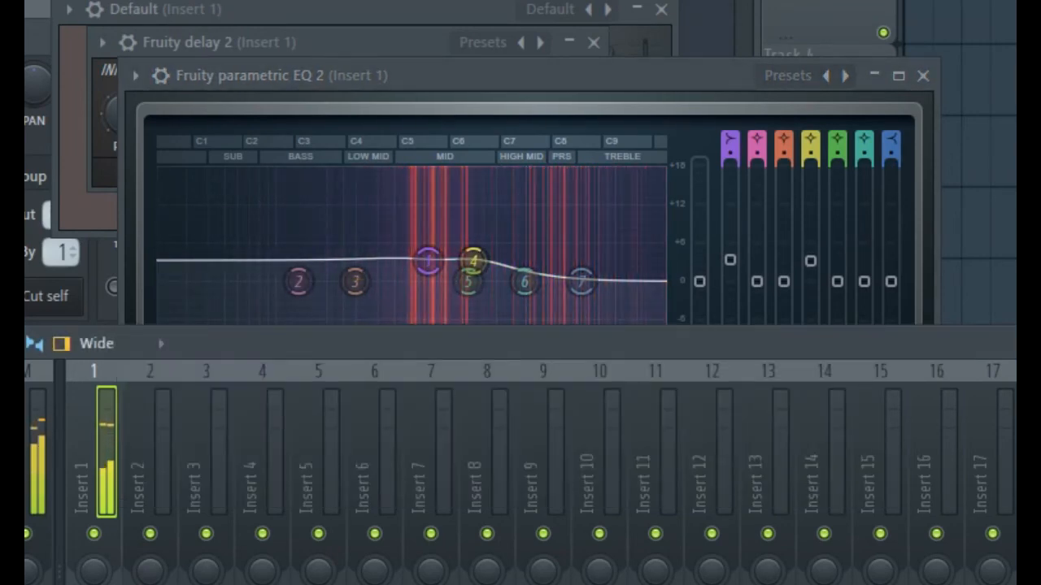
key(space)
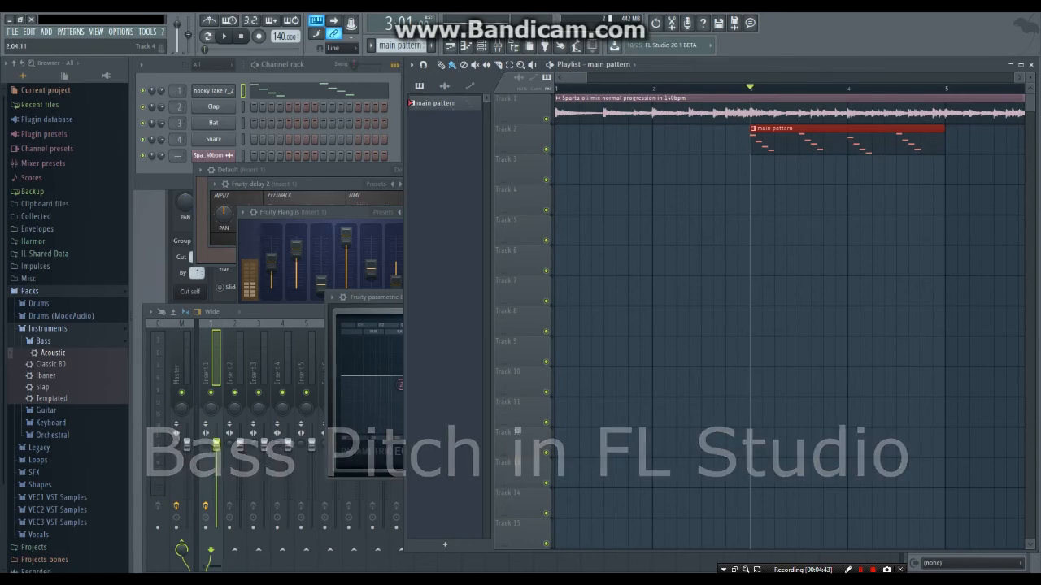
Switch to Vegas Pro and save the pitch tut project
key(alt+Tab)
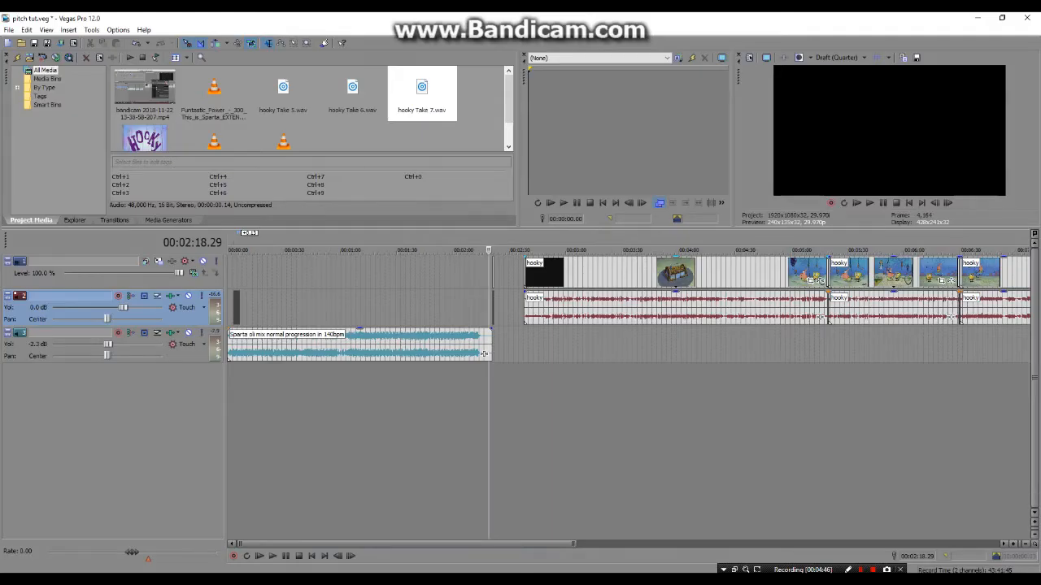
click(495, 346)
key(ctrl+s)
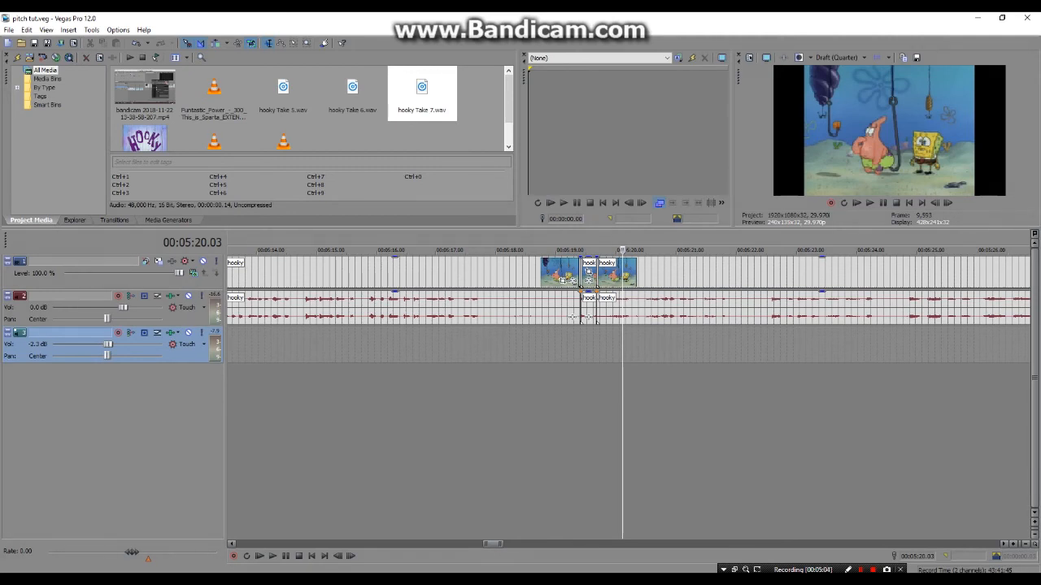
Play the short hooky clip near 00:05:19, then cut its audio event and paste it into the empty stretch after the base track
click(572, 316)
scroll(572, 316, up, 5)
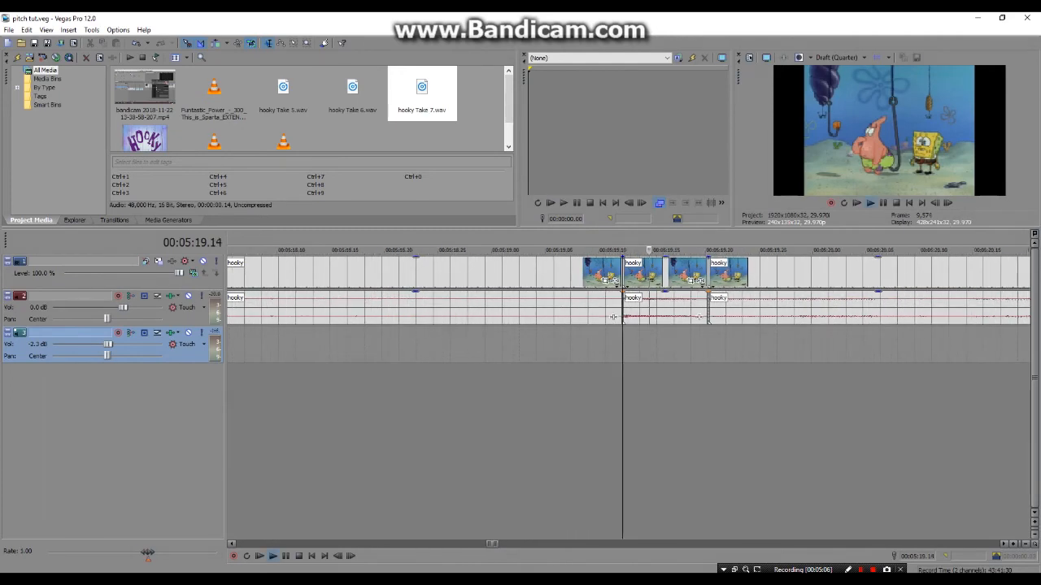
click(656, 309)
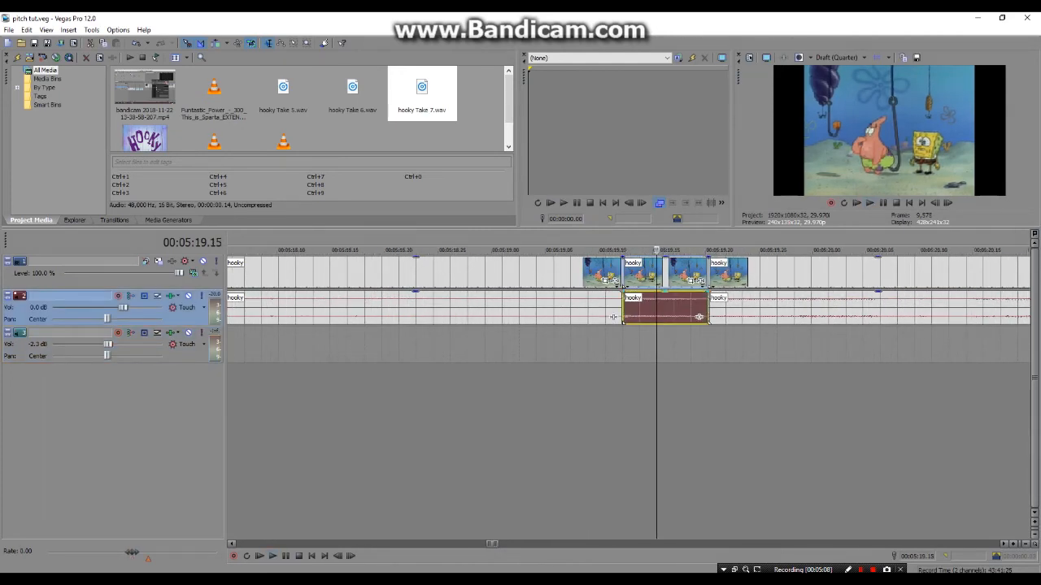
key(ctrl+x)
scroll(656, 309, down, 12)
click(349, 309)
scroll(349, 309, up, 9)
click(477, 309)
key(ctrl+v)
Trim the end of the pasted hooky event, undoing a trial trim of its start
scroll(477, 309, up, 6)
drag(623, 309, 631, 309)
key(ctrl+z)
drag(707, 309, 697, 309)
drag(657, 277, 632, 276)
Copy the short hooky audio event, paste it near 00:02:23 and render it as a new take with non-real-time event FX
click(626, 309)
key(ctrl+c)
click(699, 307)
key(ctrl+v)
right_click(707, 306)
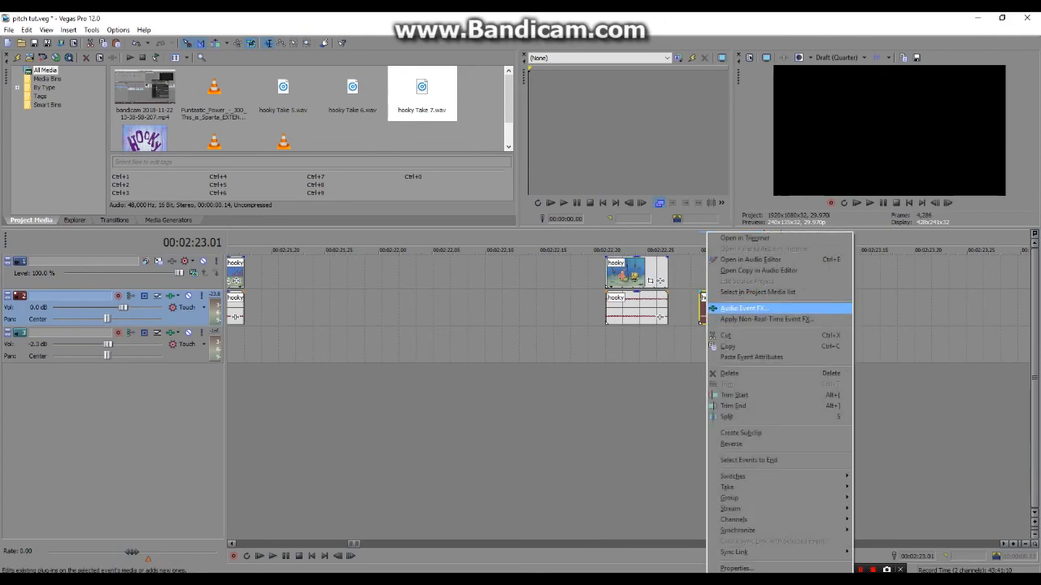
click(732, 318)
click(390, 261)
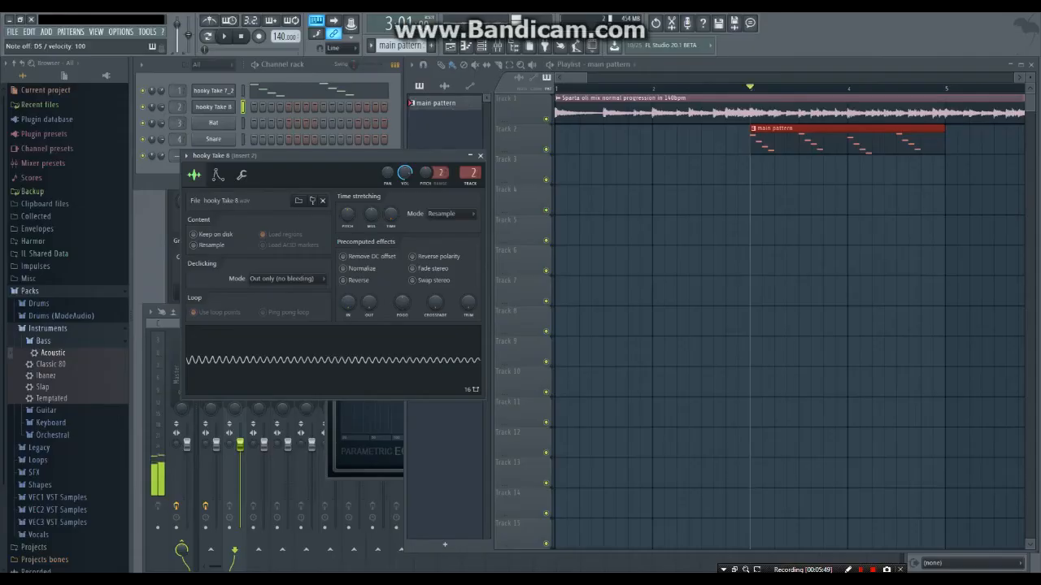
Switch to FL Studio, normalize the hooky Take 8 sampler channel and open its sample in Edison for a listen
click(345, 268)
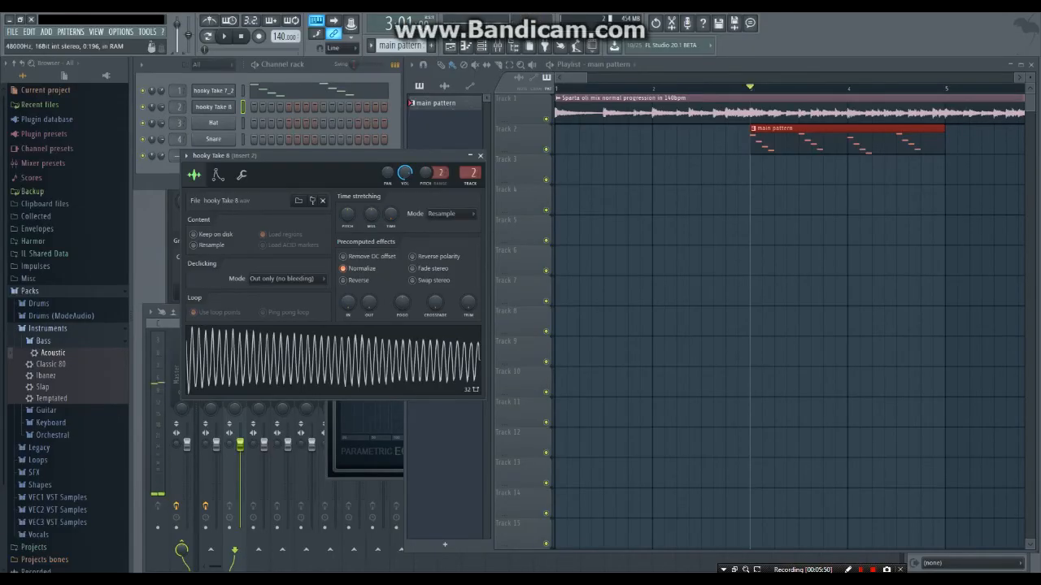
right_click(365, 364)
click(390, 389)
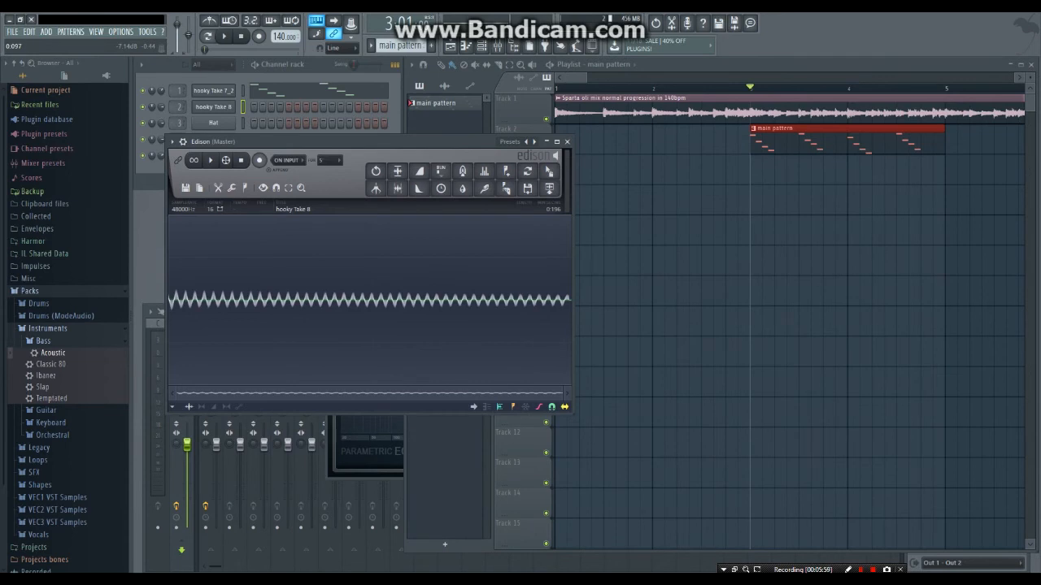
right_click(349, 298)
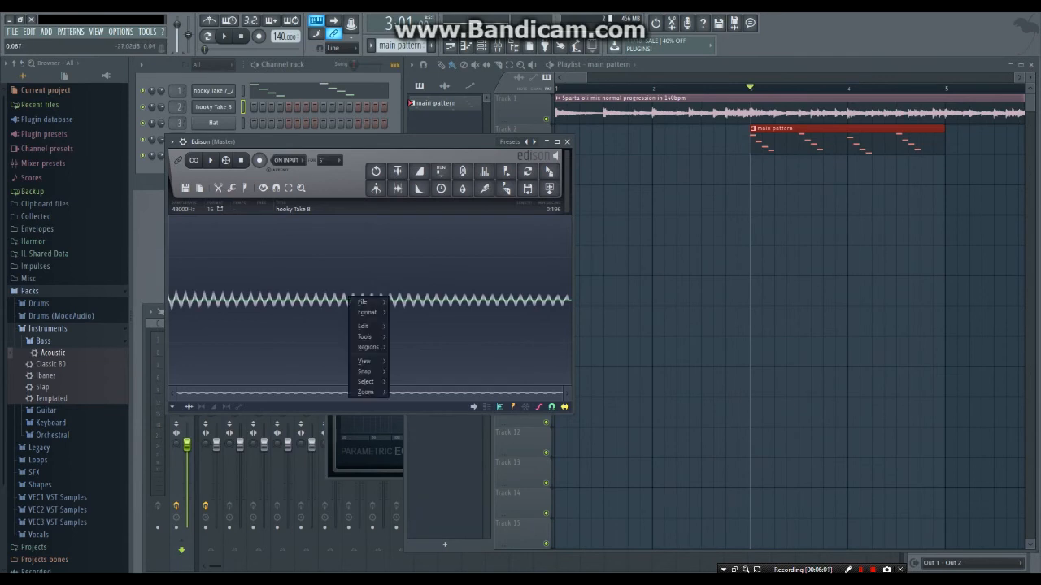
mouse_move(364, 301)
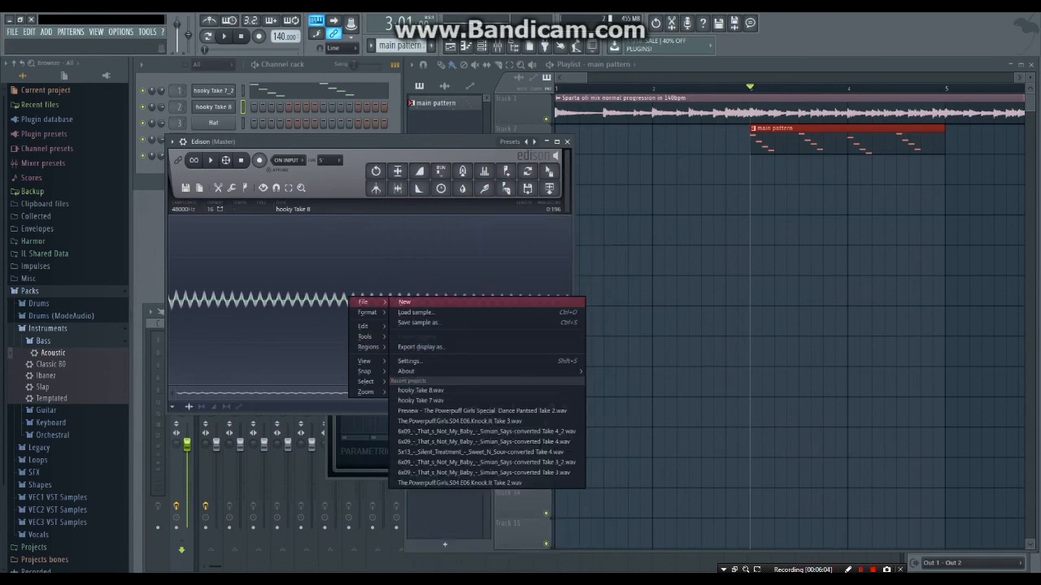
click(211, 160)
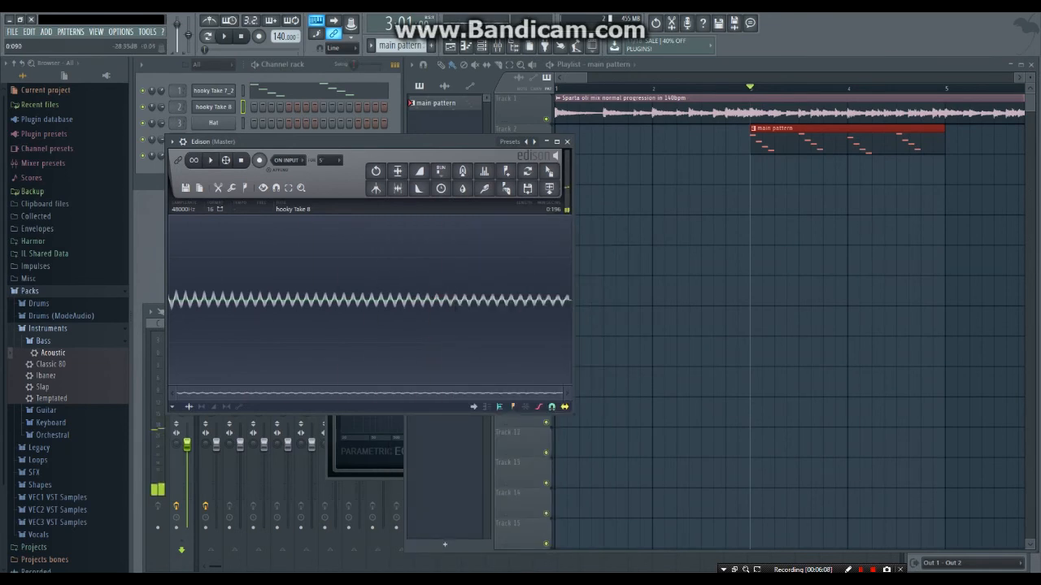
Time-stretch the hooky Take 8 sample in Edison to about twice its length, leaving the pitch unshifted
right_click(361, 299)
mouse_move(381, 334)
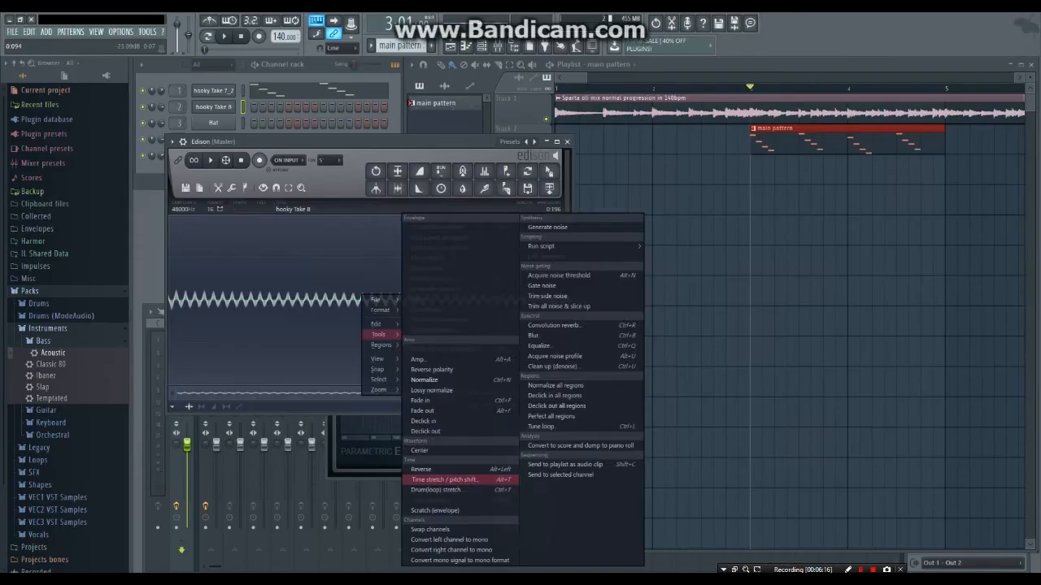
click(488, 373)
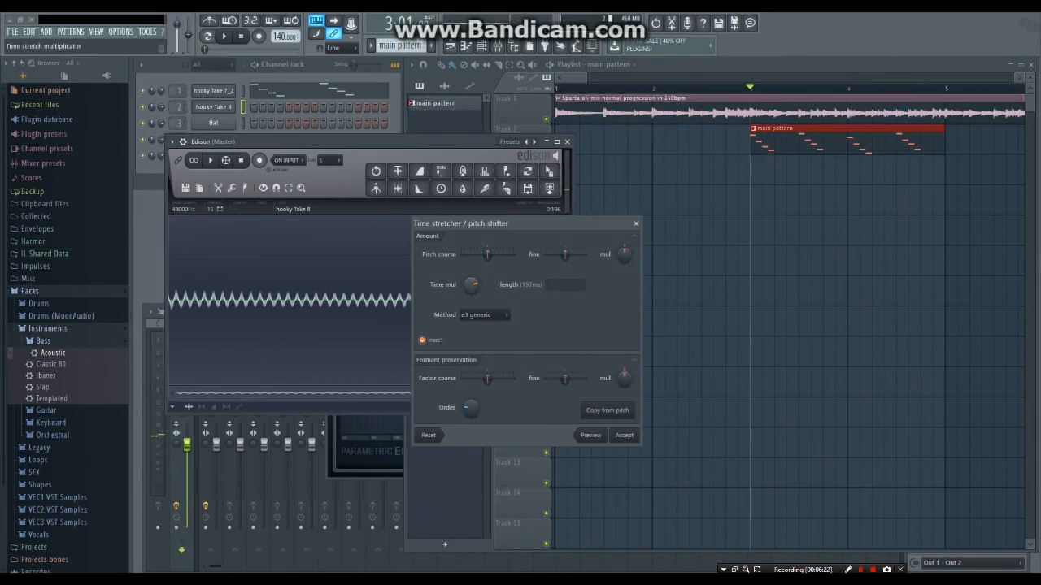
drag(471, 284, 472, 286)
key(alt+Tab)
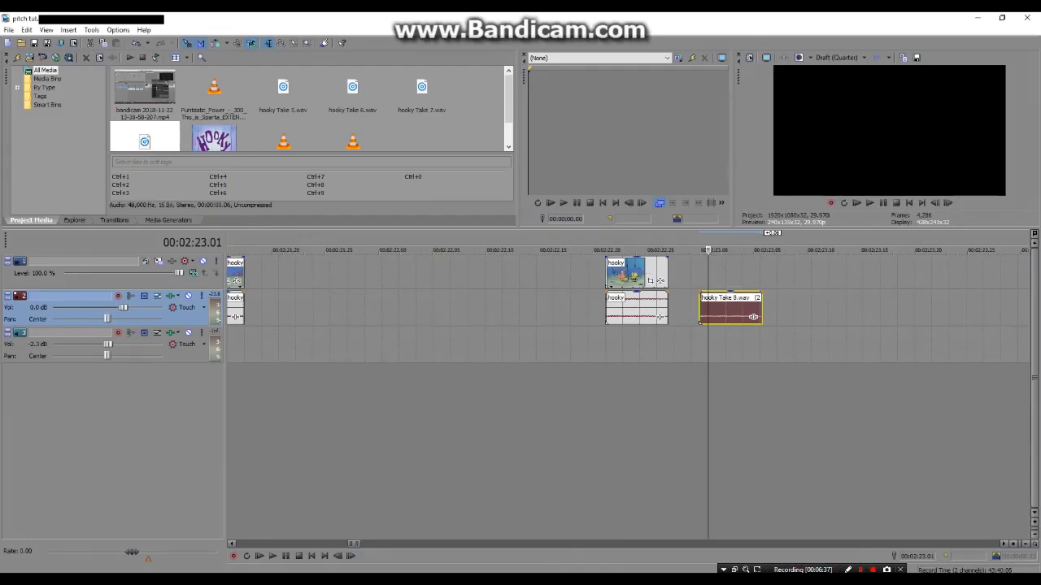
key(alt+Tab)
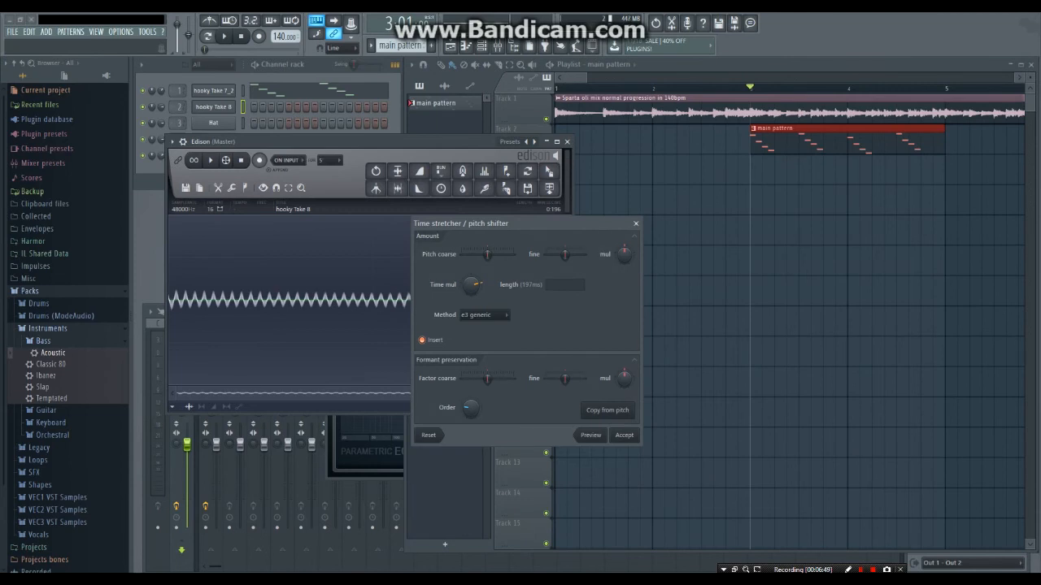
key(alt+Tab)
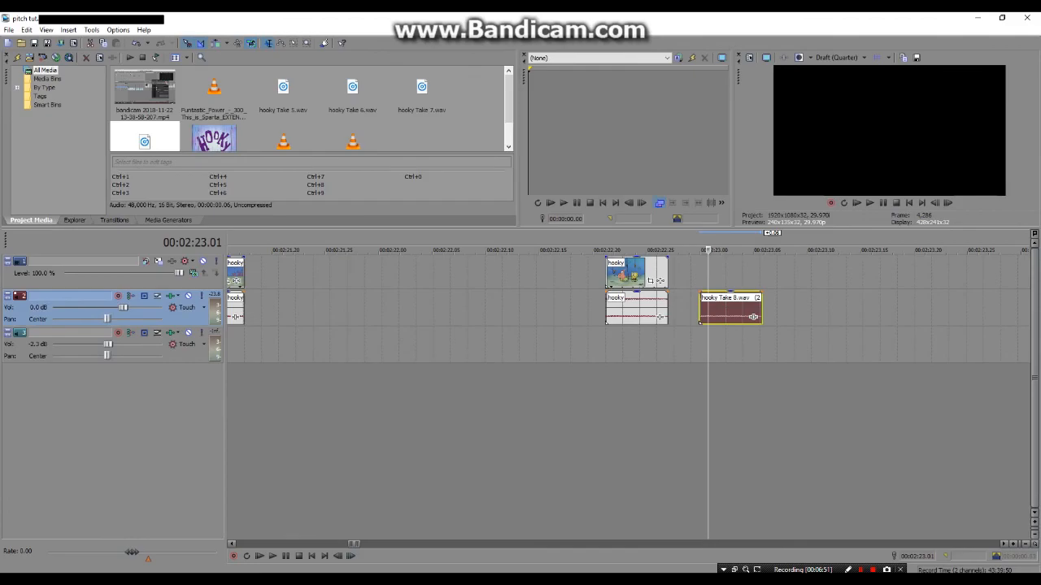
key(alt+Tab)
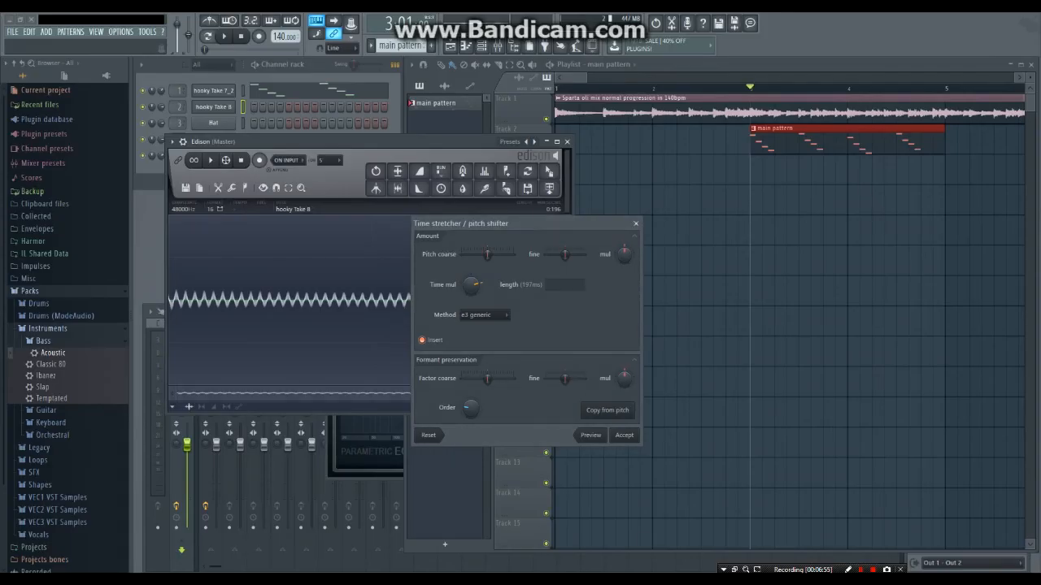
click(624, 435)
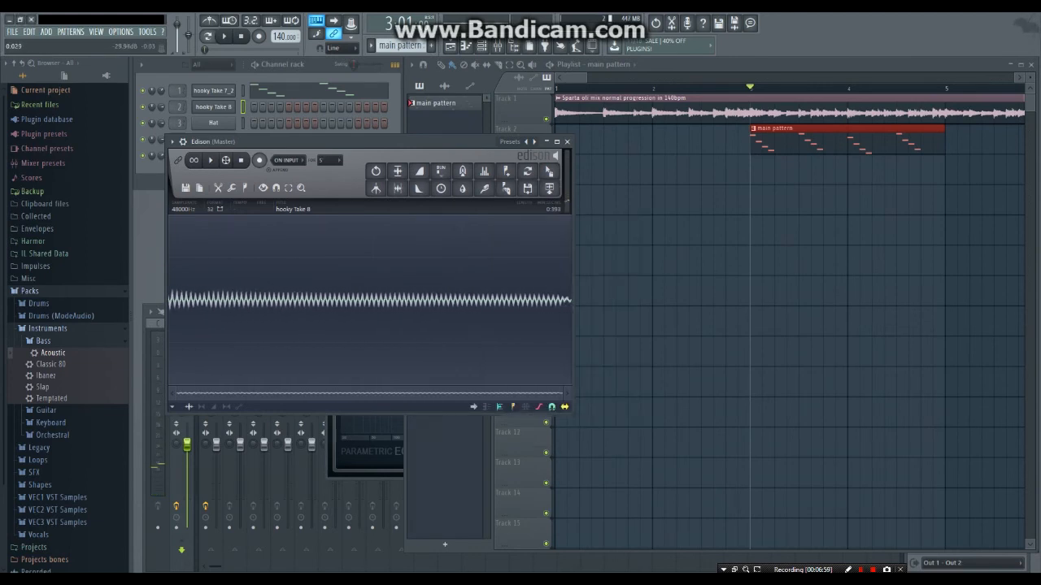
Cut about the first 0.059 s and the last 0.024 s from the stretched sample in Edison
drag(169, 297, 227, 296)
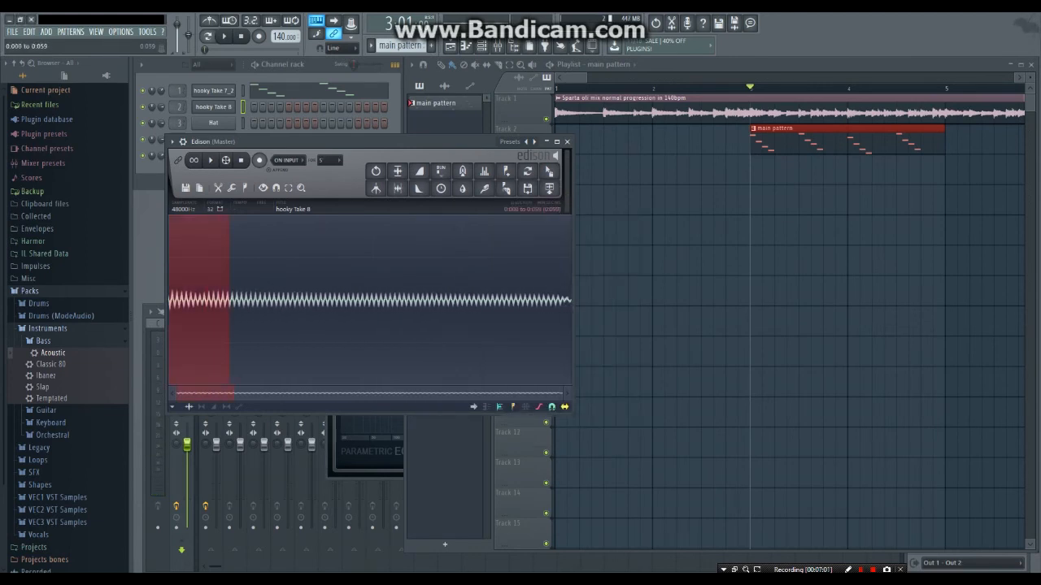
click(217, 188)
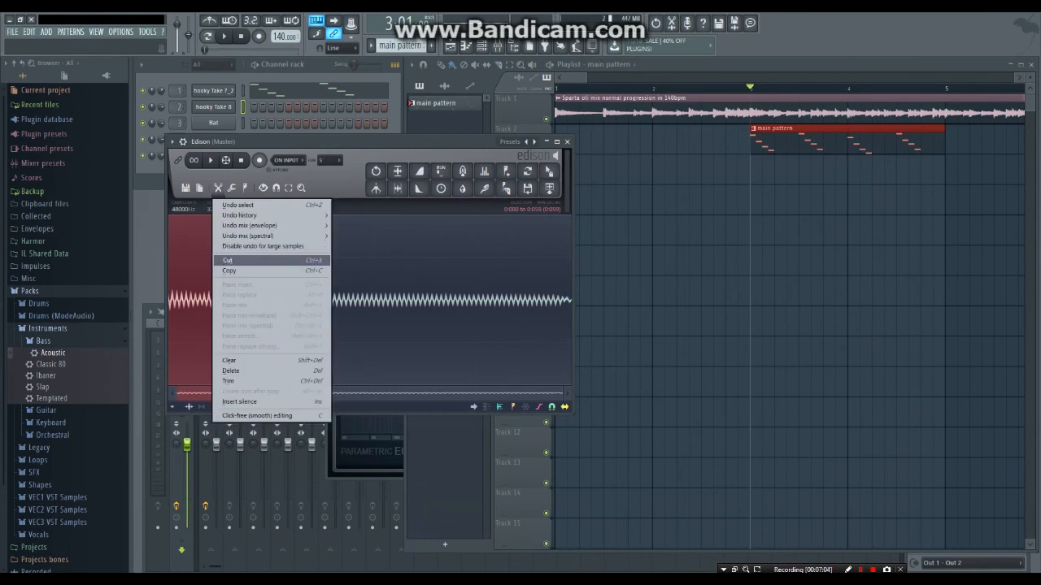
click(232, 260)
key(space)
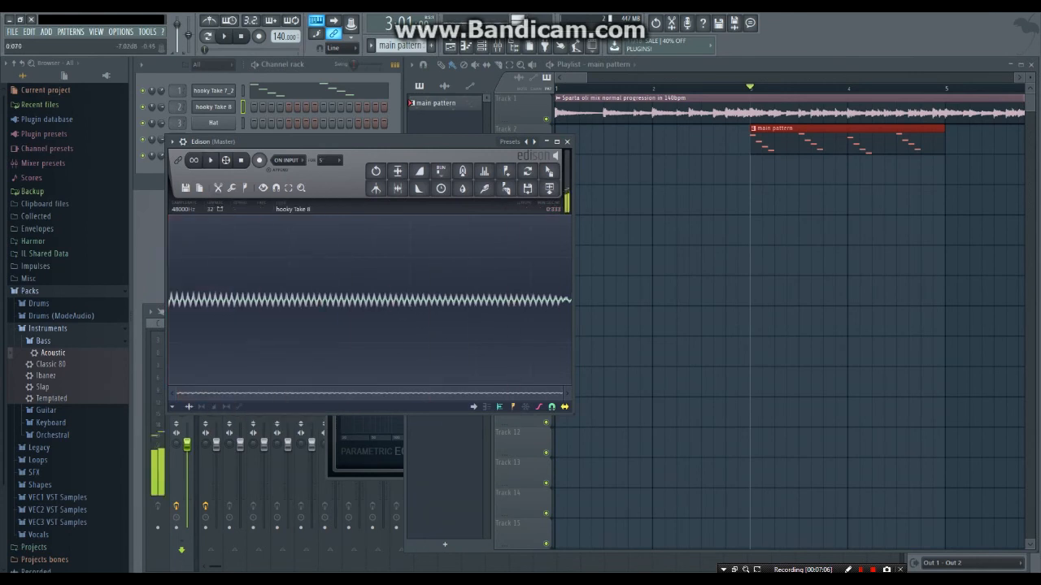
drag(542, 297, 571, 297)
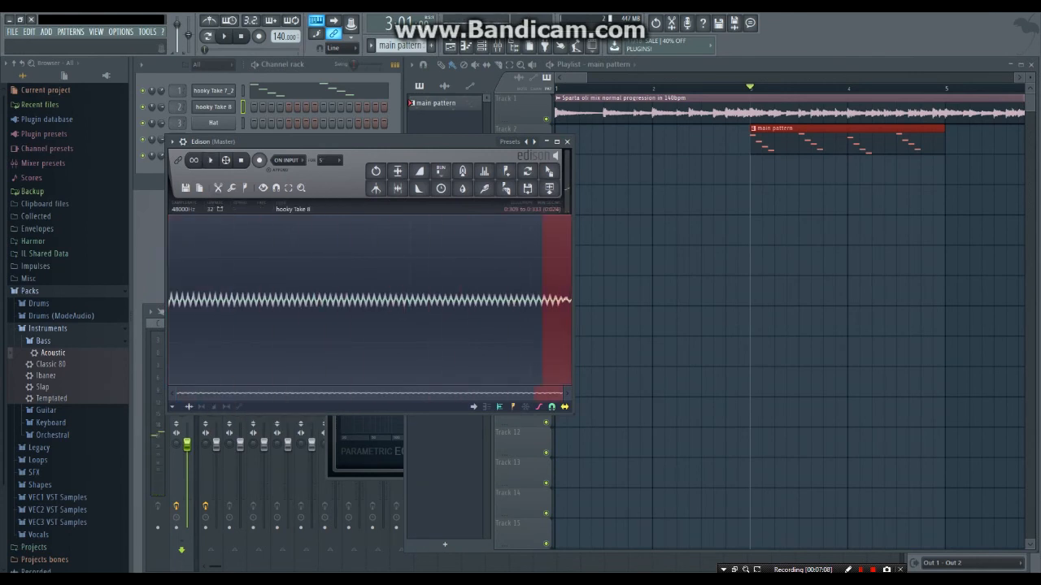
click(218, 188)
click(231, 260)
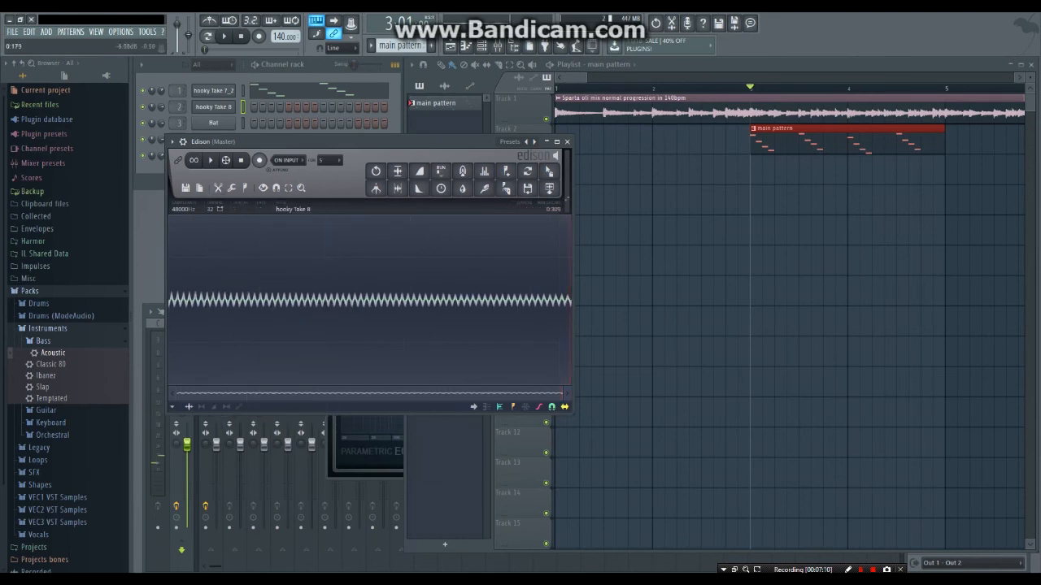
Load the trimmed sample back into the sampler channel as hooky Take 8_2 and raise its loop crossfade to maximum
right_click(346, 297)
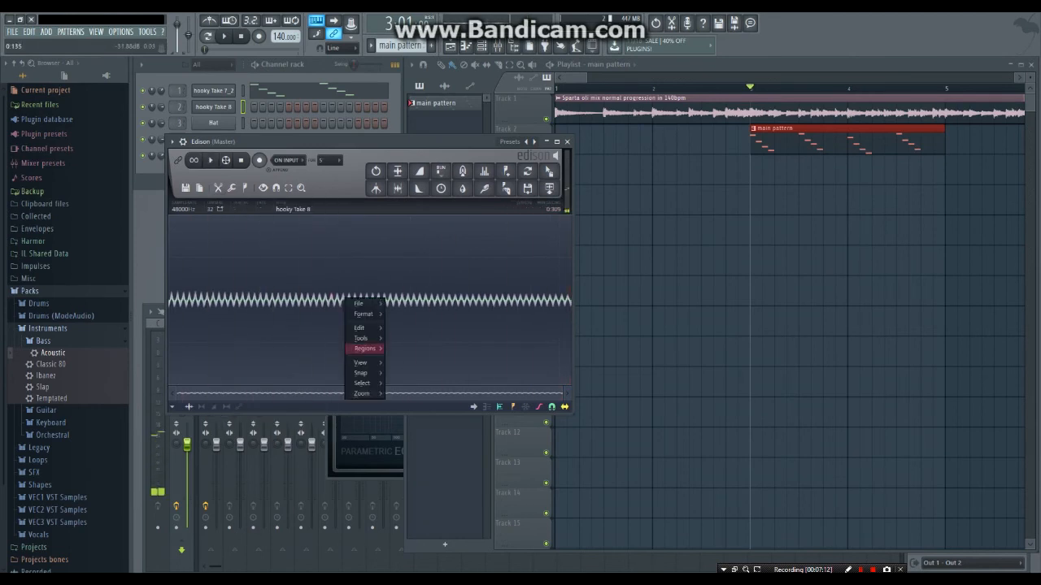
mouse_move(361, 338)
click(406, 421)
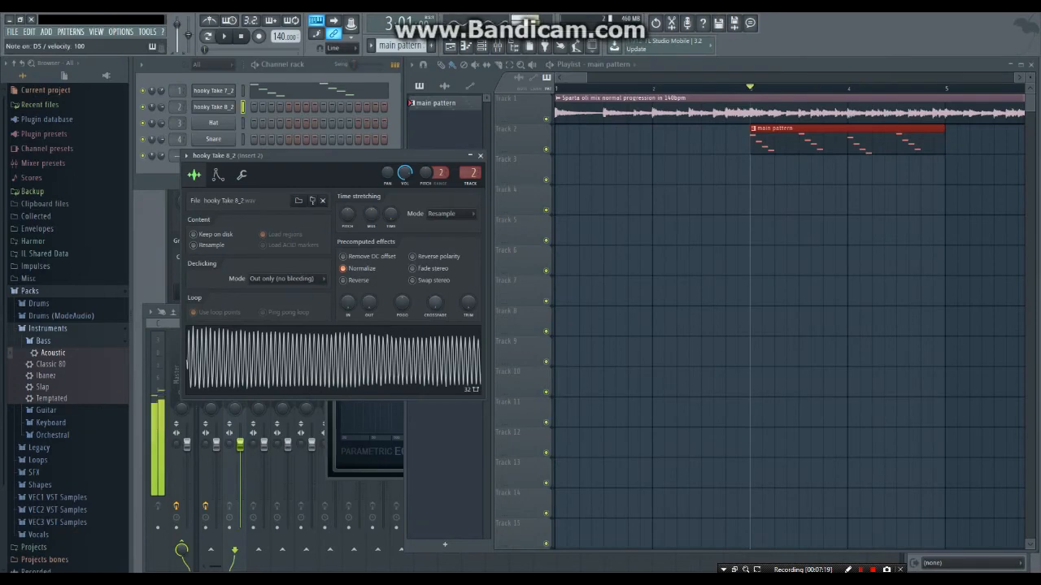
drag(435, 302, 435, 223)
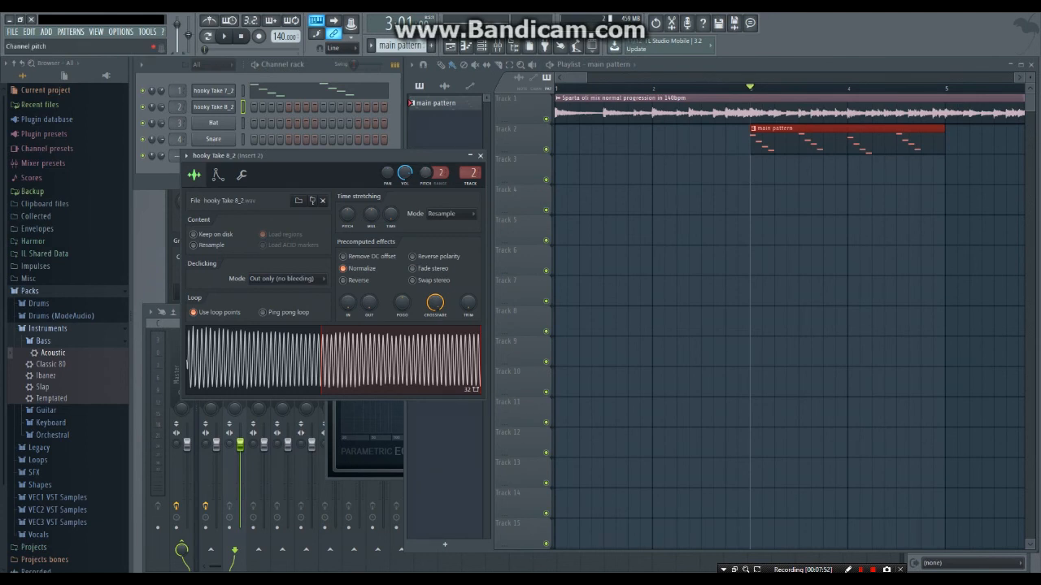
Set the hooky Take 8_2 channel's pitch range to 3, adjust its channel pitch and audition a low note
drag(440, 173, 440, 166)
drag(425, 173, 425, 140)
key(z)
key(z)
key(z)
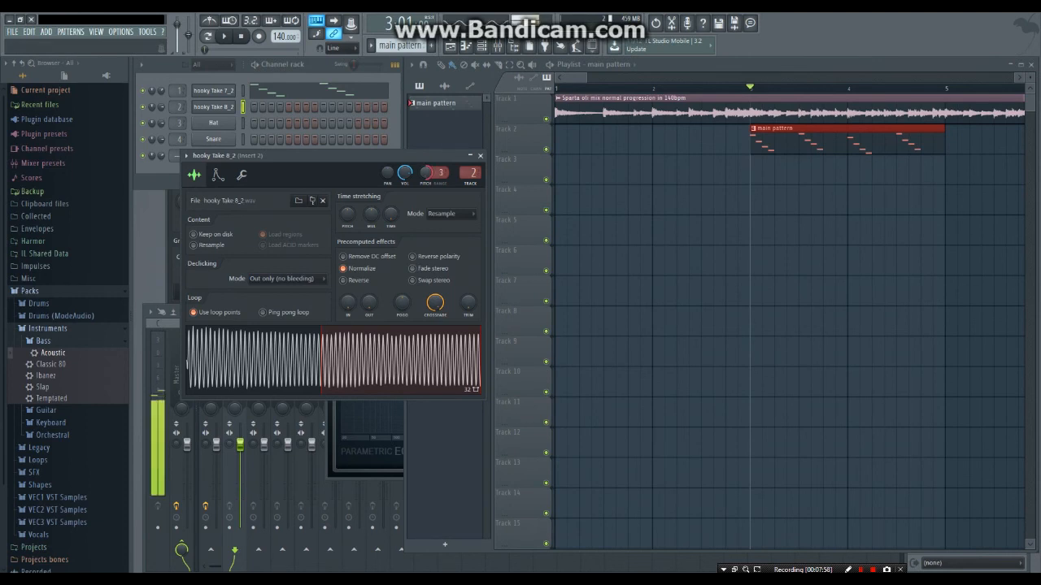
Create a new pattern named bass and place it on Track 3 from bar 3 to bar 5, beneath the main pattern
key(F4)
text(bass)
key(Return)
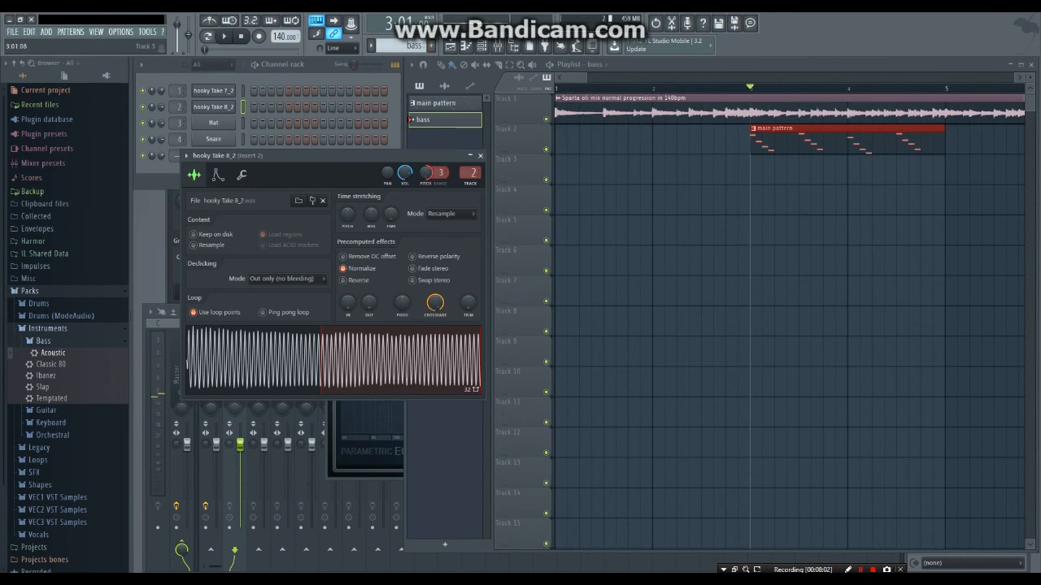
click(757, 170)
mouse_move(841, 171)
mouse_down()
mouse_move(927, 171)
mouse_move(840, 170)
mouse_up()
drag(845, 170, 943, 171)
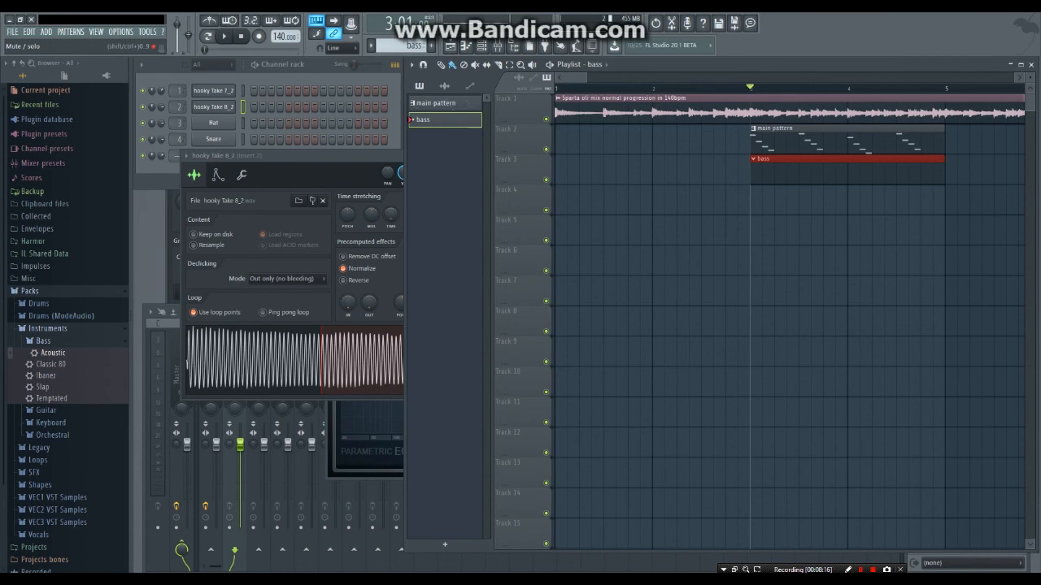
Open the hooky Take 8_2 piano roll in the bass pattern and place a two-step D#3 note at the start
click(242, 107)
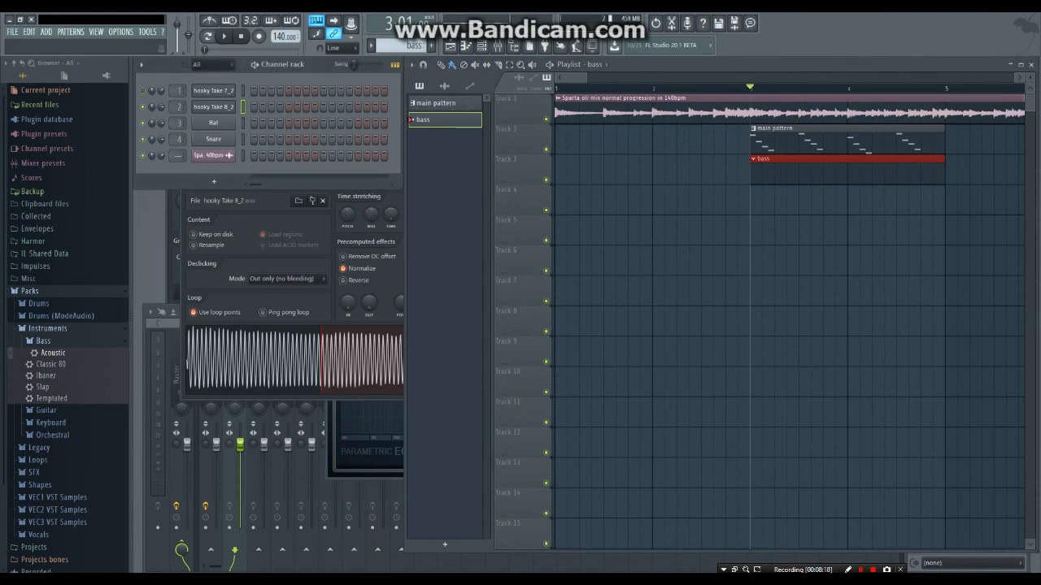
click(466, 46)
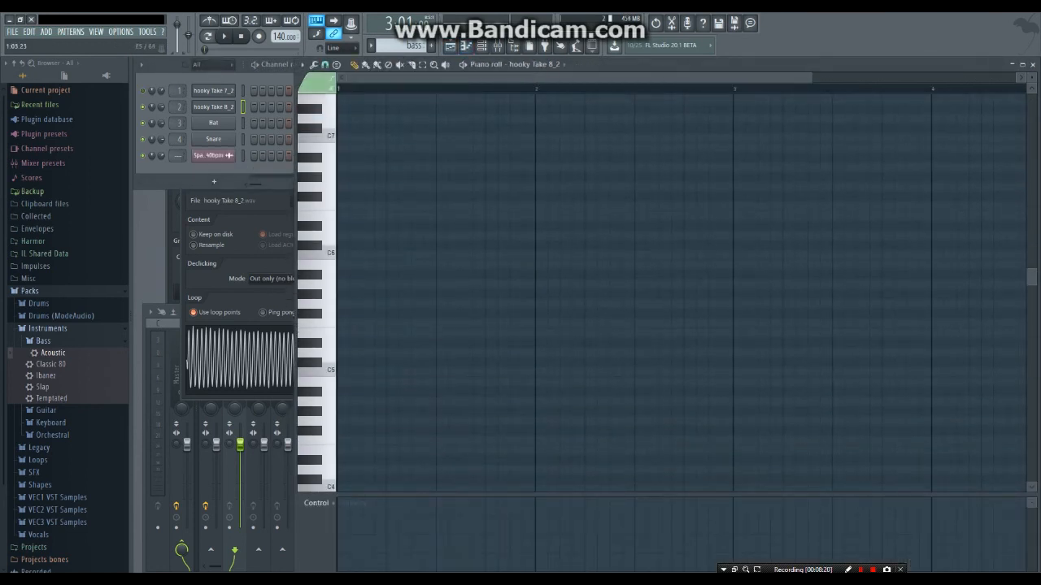
key(space)
key(space)
click(368, 342)
scroll(367, 342, down, 3)
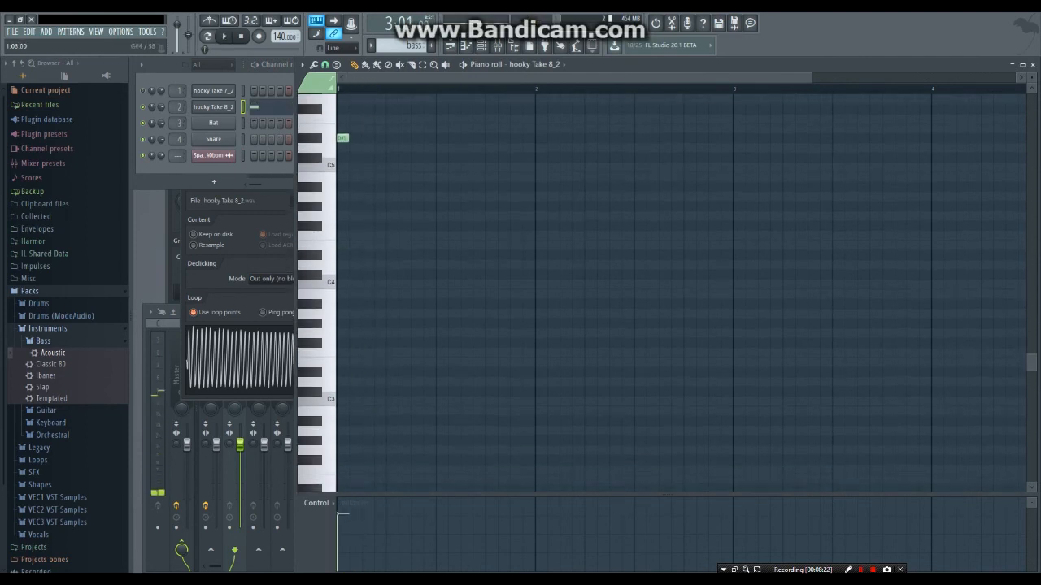
drag(342, 138, 362, 372)
key(space)
key(space)
Add D#4, D#3 and D#4 notes of two steps each after the first bass note and play the line
click(366, 256)
right_click(370, 255)
click(368, 255)
click(391, 373)
click(417, 256)
key(space)
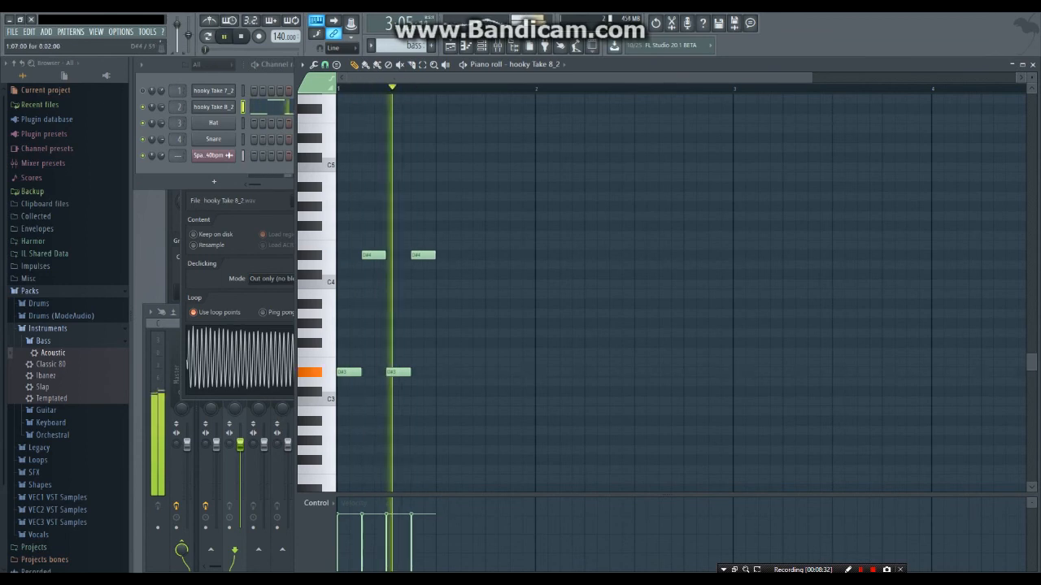
Complete the first bar of the bass line with E3, F#4 and E4 notes
click(442, 362)
click(480, 245)
drag(481, 245, 481, 226)
click(517, 245)
key(space)
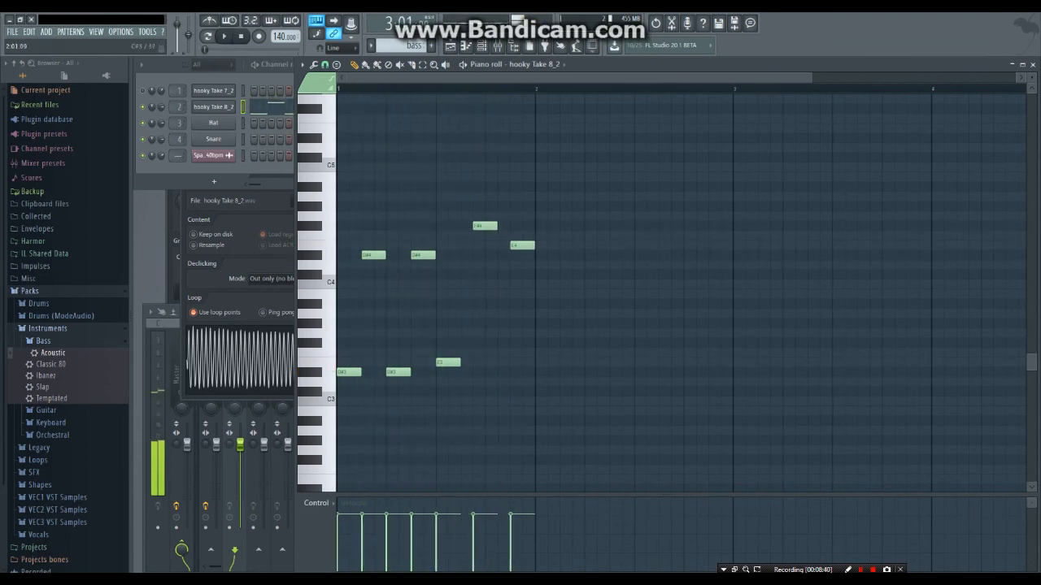
Fill the second bar with alternating C#3 and C#4 notes followed by E3, F#4 and E4, and play it back
click(541, 392)
click(565, 255)
key(2)
key(s)
key(2)
key(c)
key(5)
key(e)
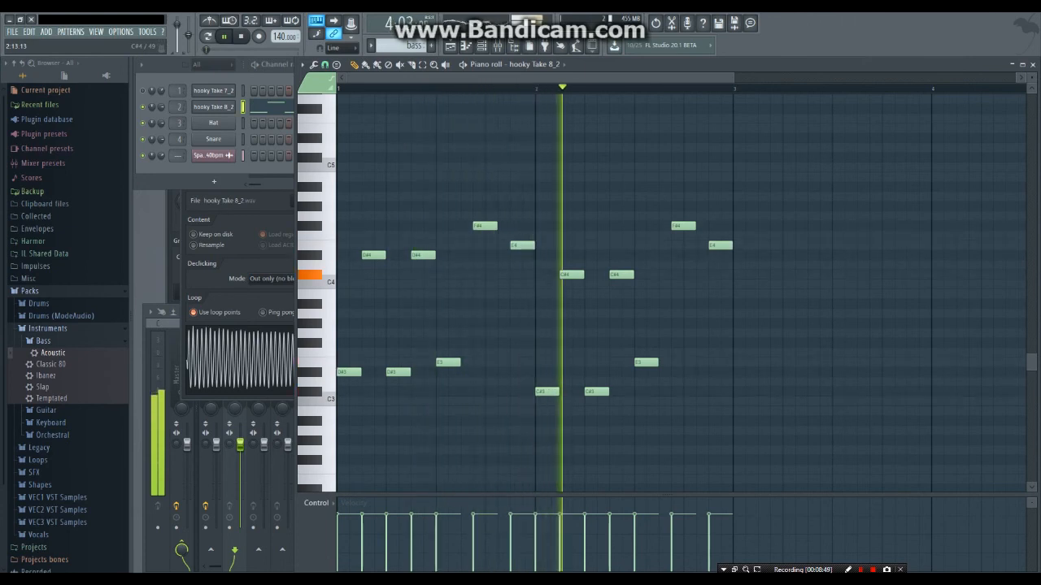
key(space)
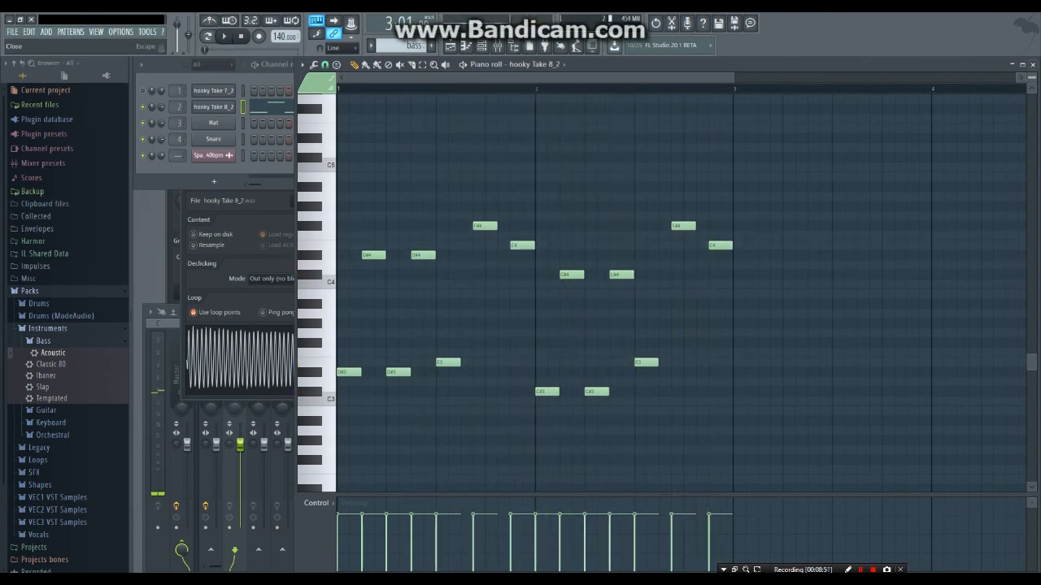
Close the piano roll and play the arrangement from bar 3 with the finished bass pattern
click(1032, 64)
key(space)
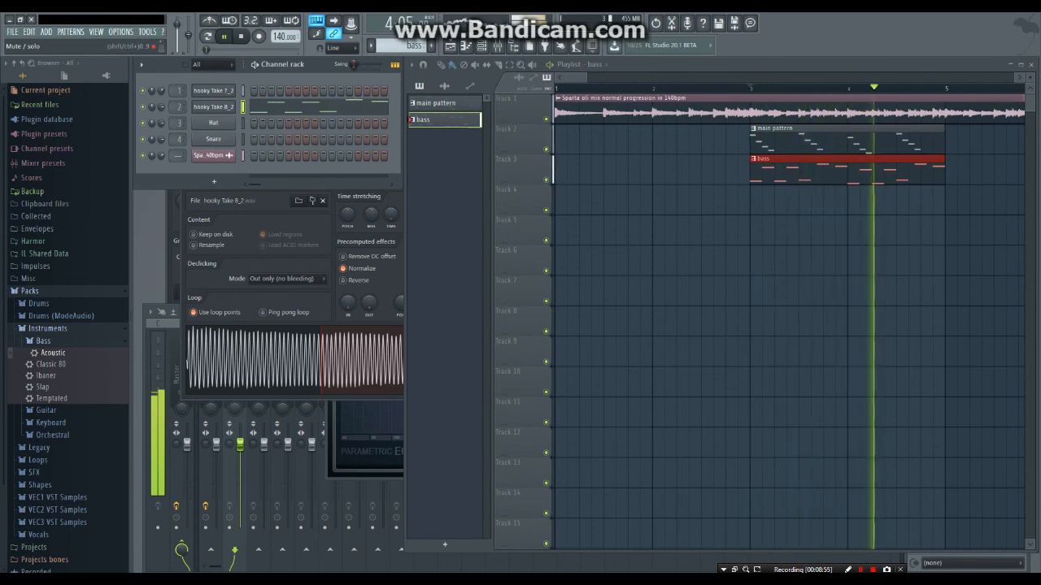
key(space)
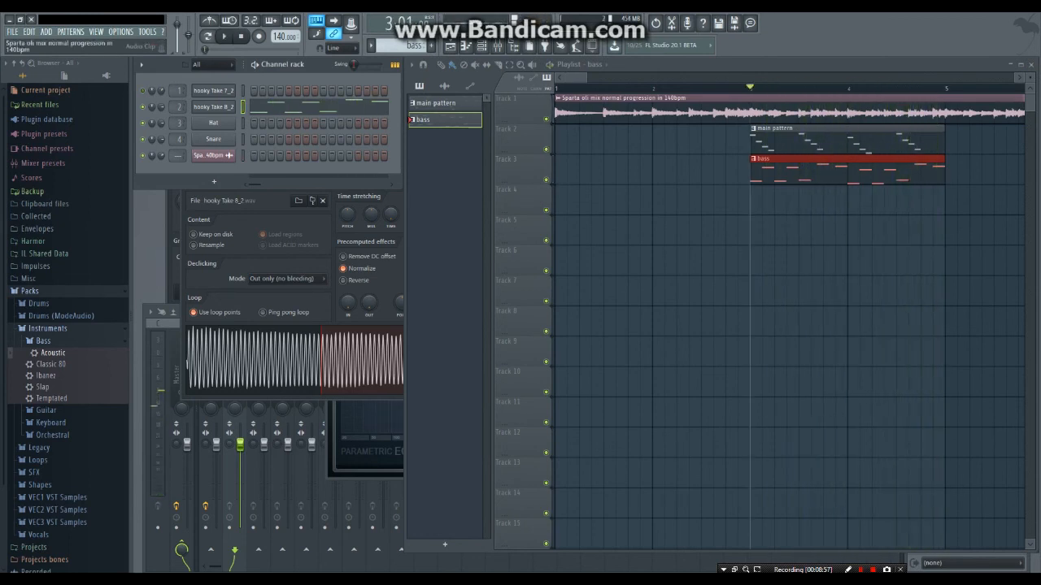
Mark bars 3 to 5 of the playlist as the loop range and play the main pattern and bass together
click(159, 365)
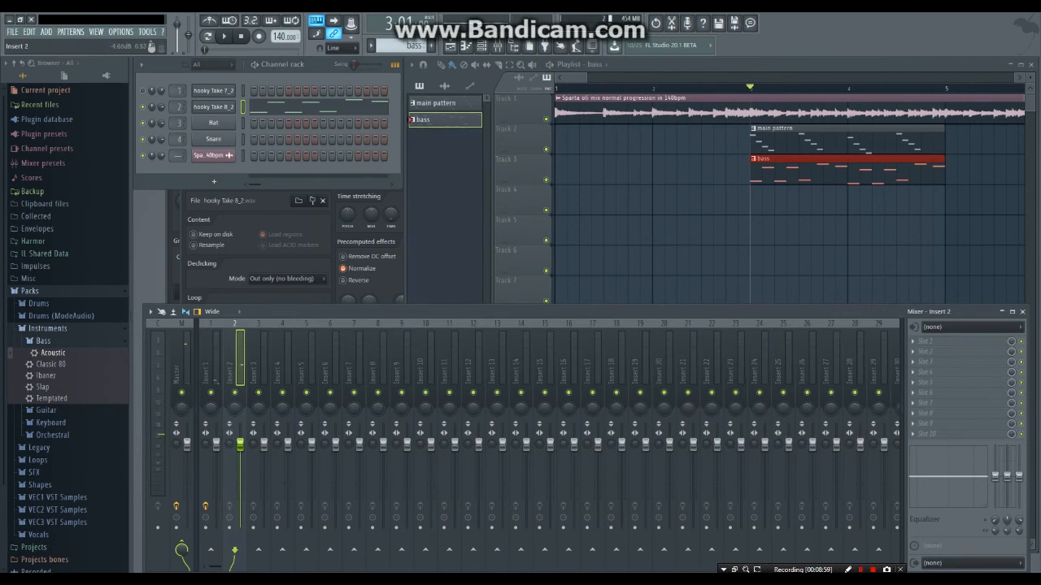
click(927, 341)
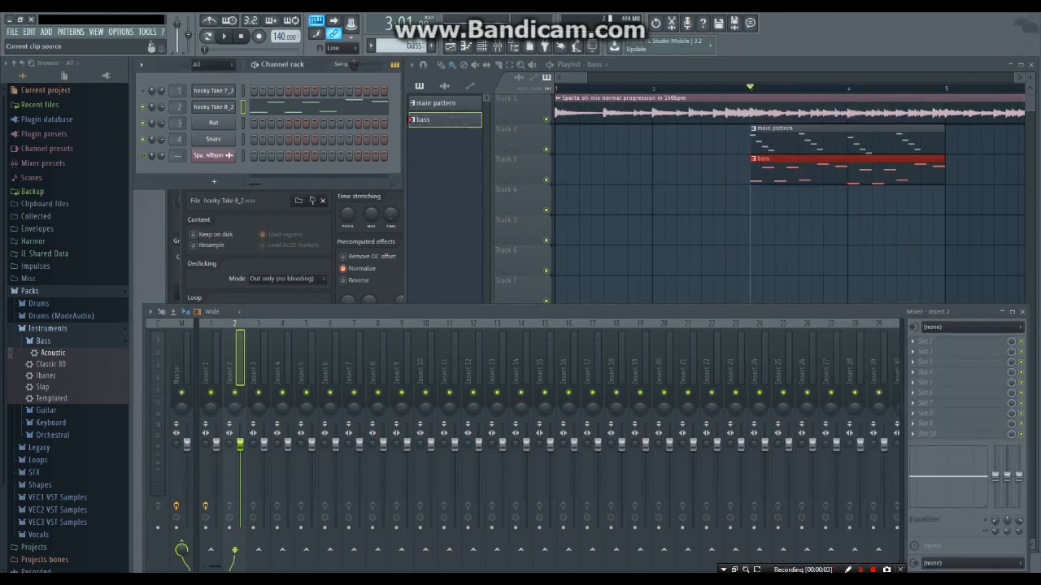
click(561, 65)
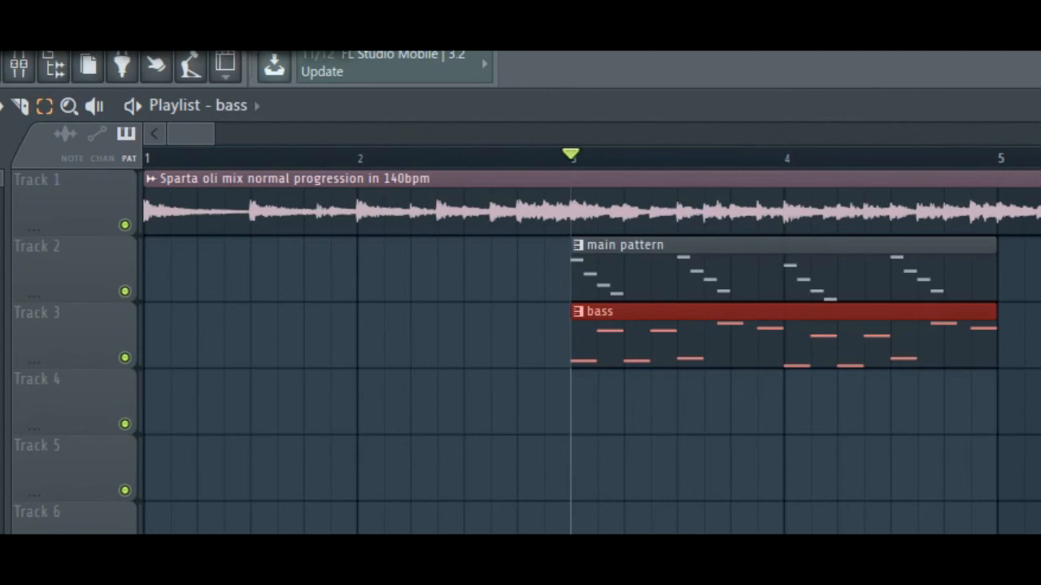
drag(996, 158, 571, 157)
key(space)
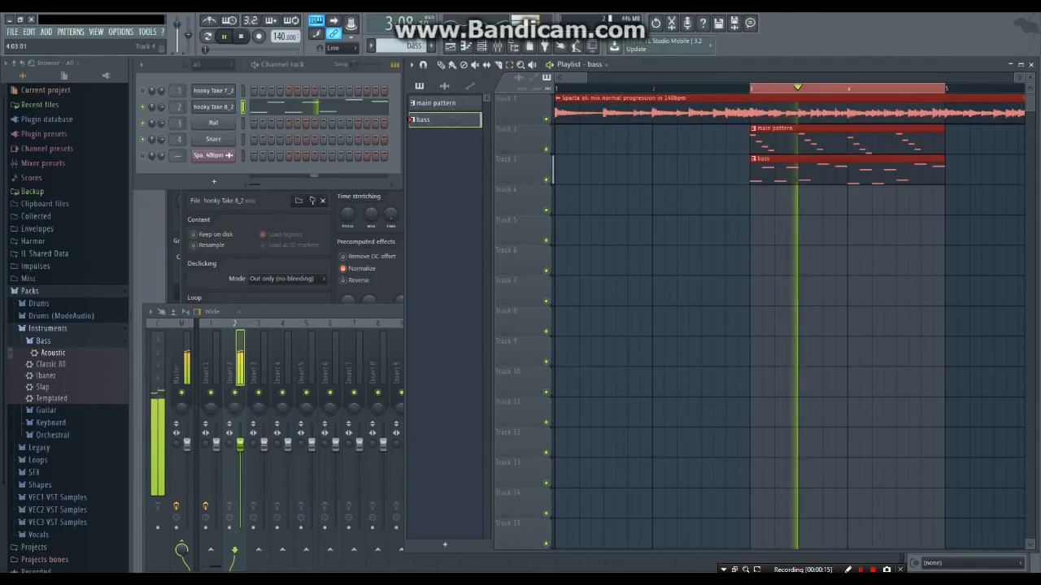
key(space)
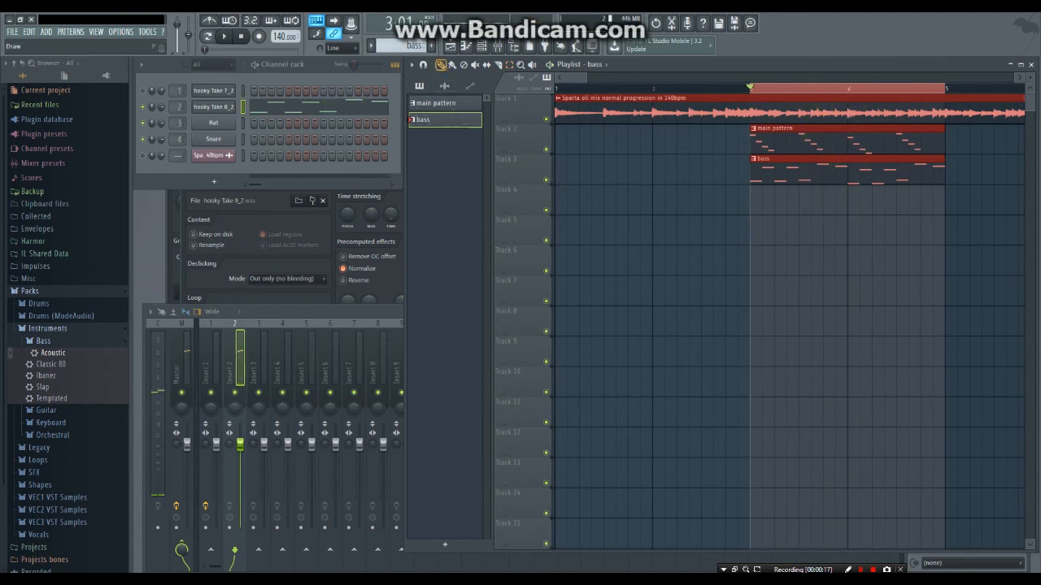
Load Fruity Parametric EQ 2 into the first effect slot of mixer Insert 2
click(281, 367)
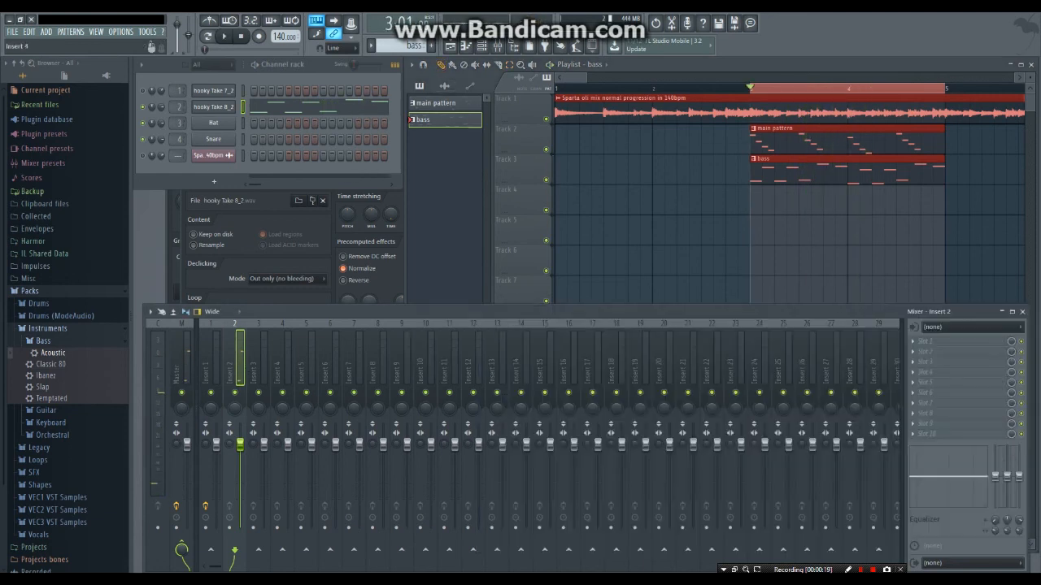
click(923, 342)
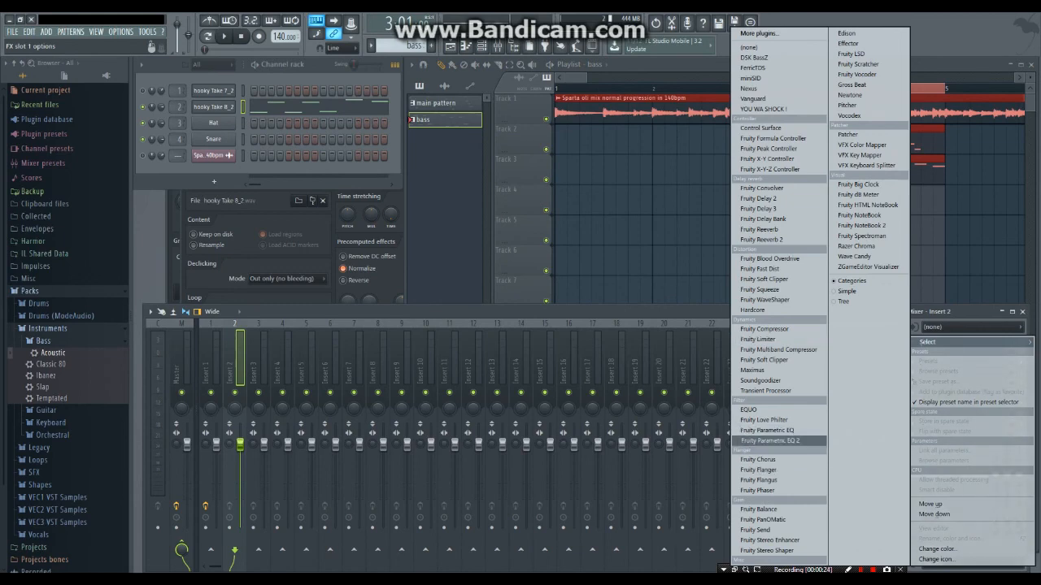
click(769, 440)
drag(416, 283, 406, 287)
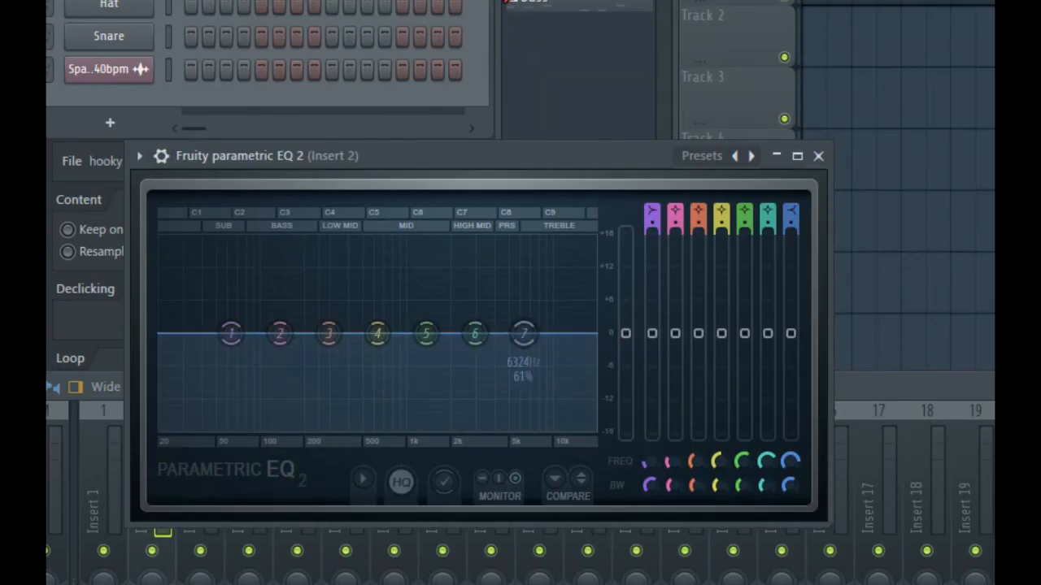
Cut the bass highs by pulling EQ band 7 fully down at about 308 Hz, and slightly boost bands 1 and 2
drag(505, 341, 335, 429)
key(space)
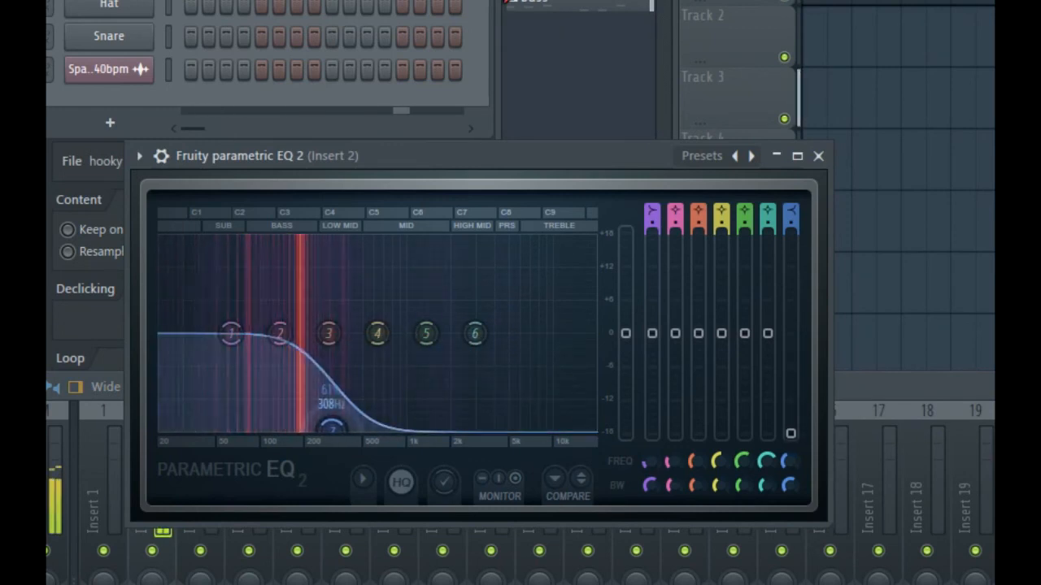
drag(231, 334, 323, 334)
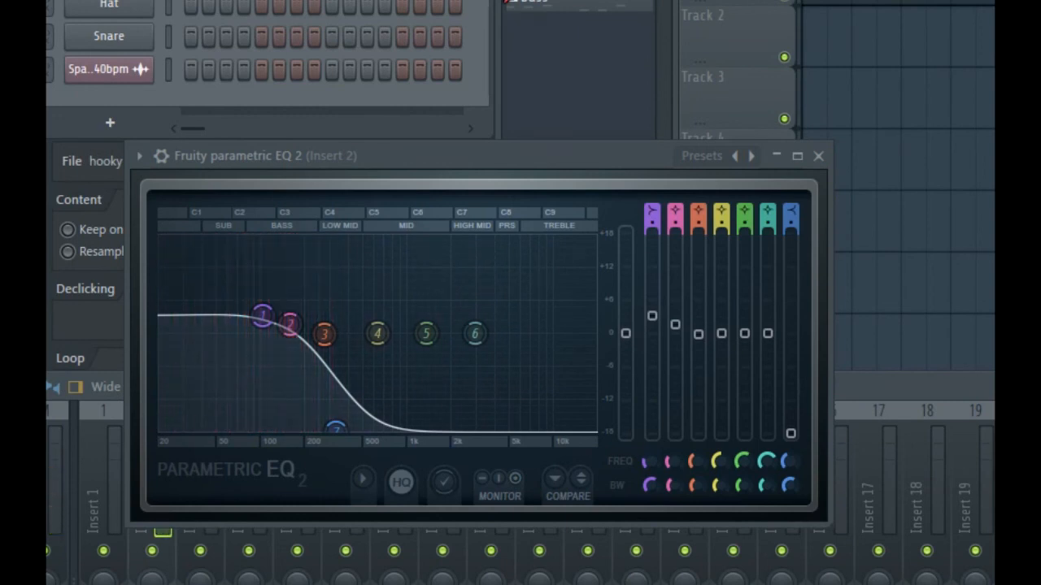
Add Fruity Reeverb 2 below the EQ on Insert 2 and play the loop with it
key(F9)
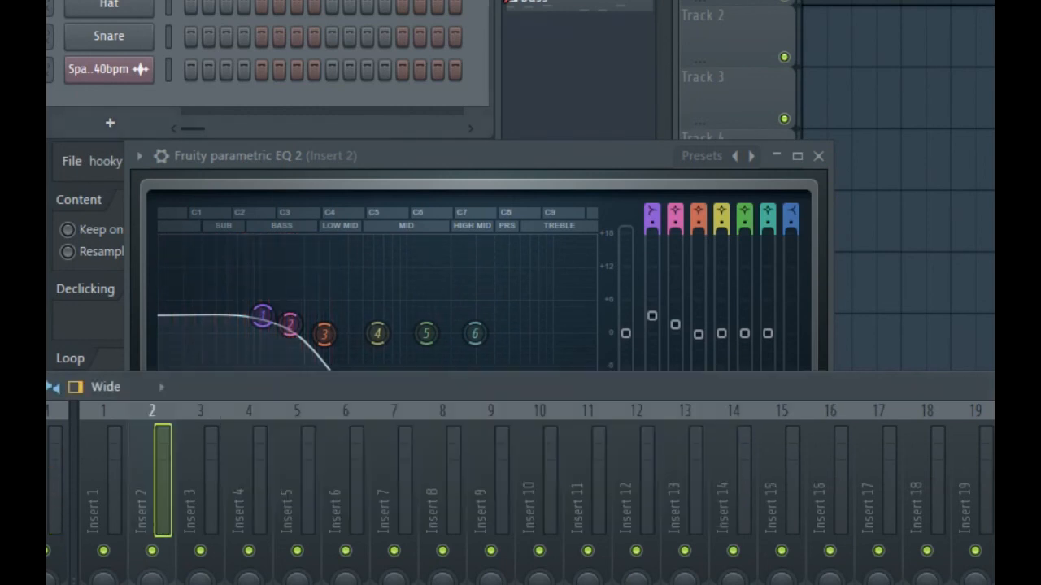
key(space)
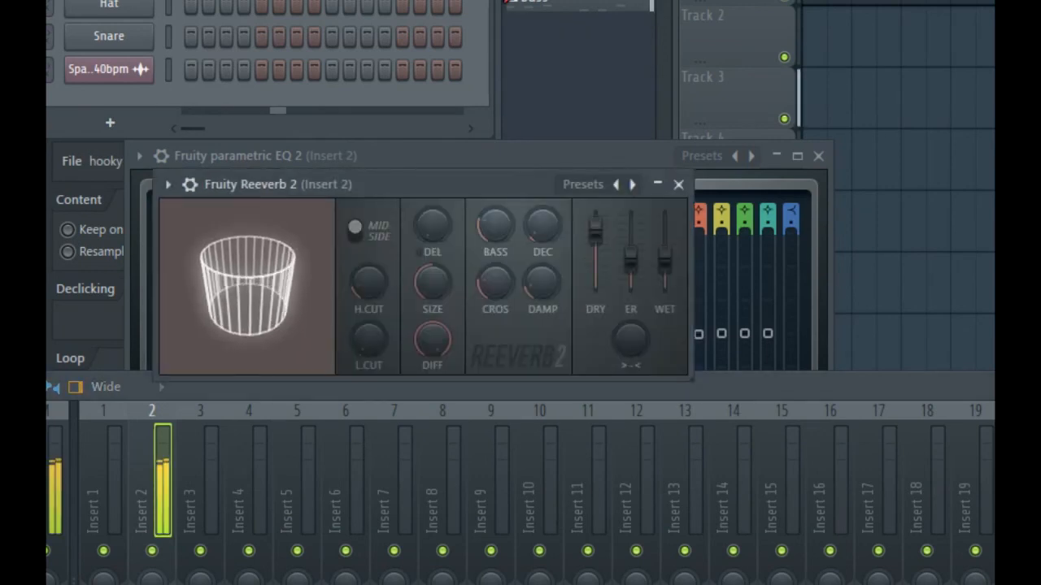
key(space)
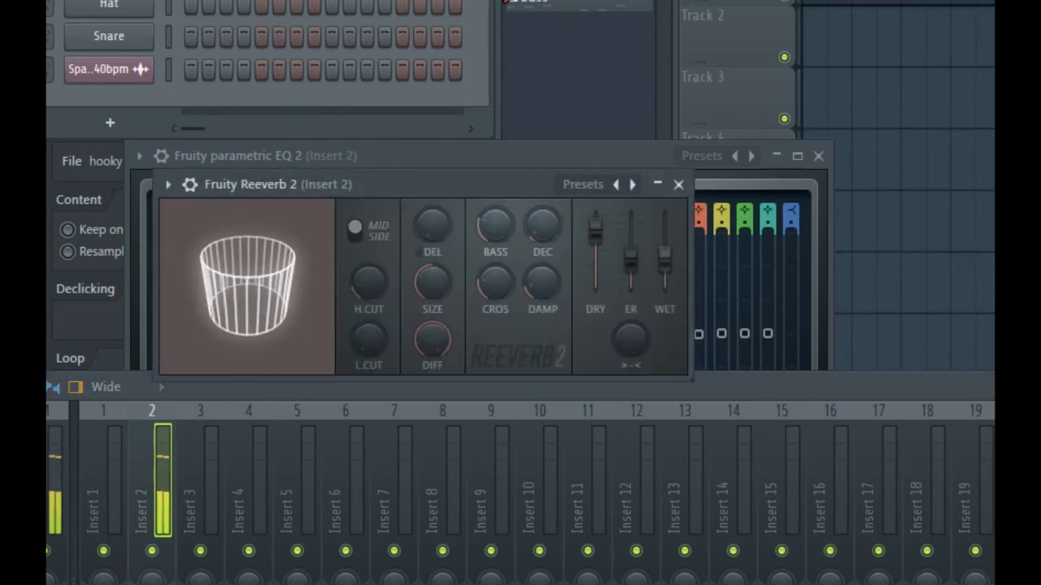
Compare reverb presets on the bass, settle on Drum Room and close the reverb window
click(584, 184)
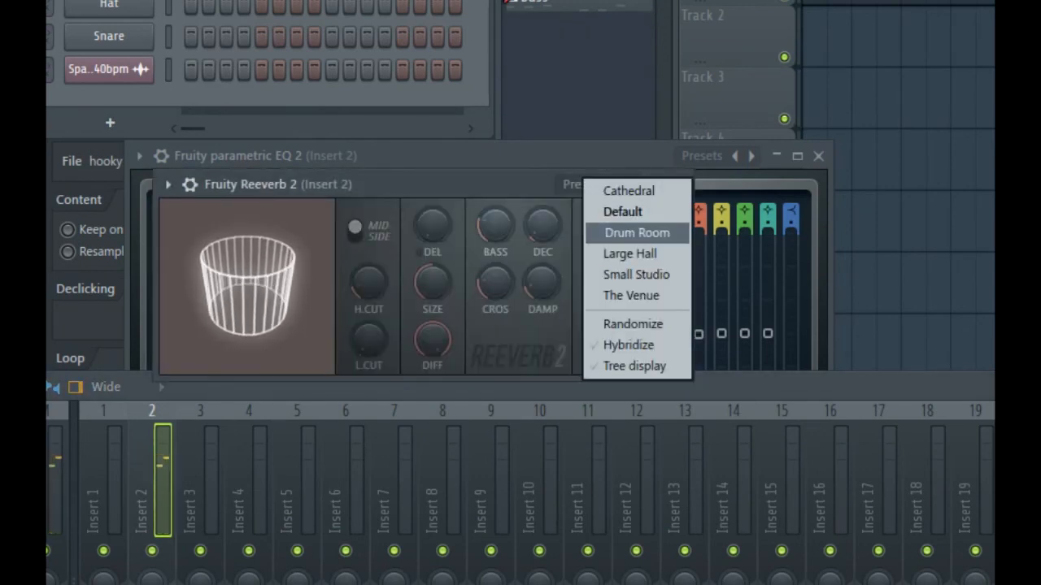
click(635, 233)
key(space)
click(560, 189)
click(611, 288)
click(572, 182)
click(628, 235)
click(678, 185)
key(space)
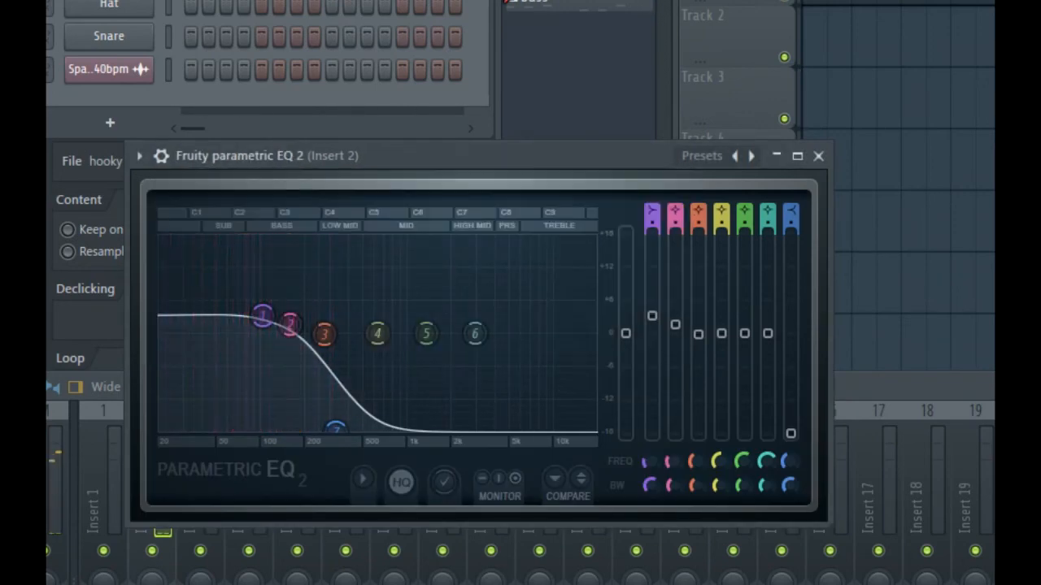
Turn on the volume envelope of the hooky Take 8_2 channel with minimum attack and a reduced release
click(86, 324)
click(117, 109)
drag(113, 325, 113, 366)
drag(262, 325, 262, 343)
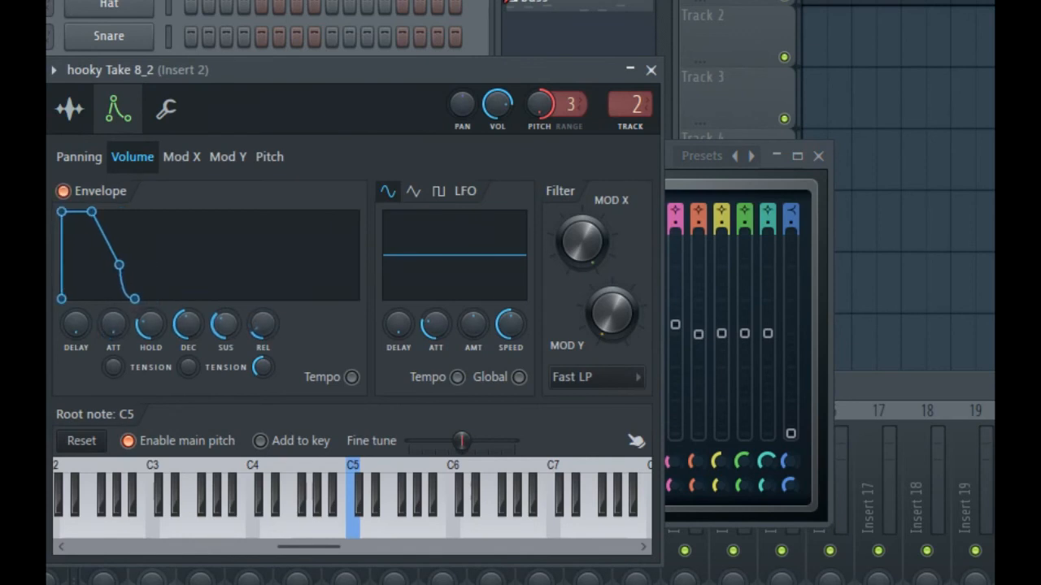
Shorten the hold and release of the hooky Take 8_2 volume envelope while playing back the loop
key(space)
drag(151, 326, 150, 341)
drag(262, 326, 263, 345)
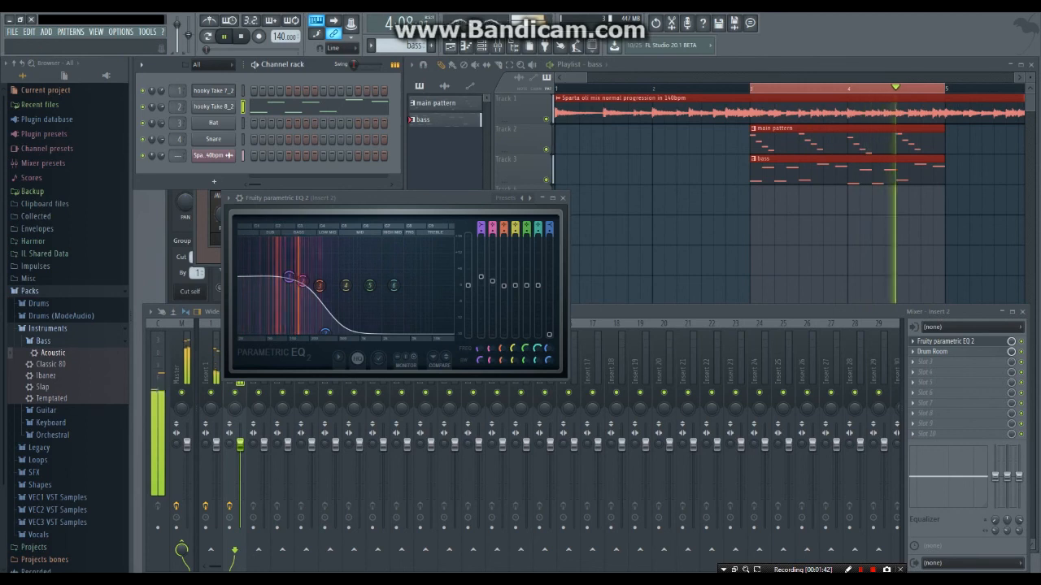
key(space)
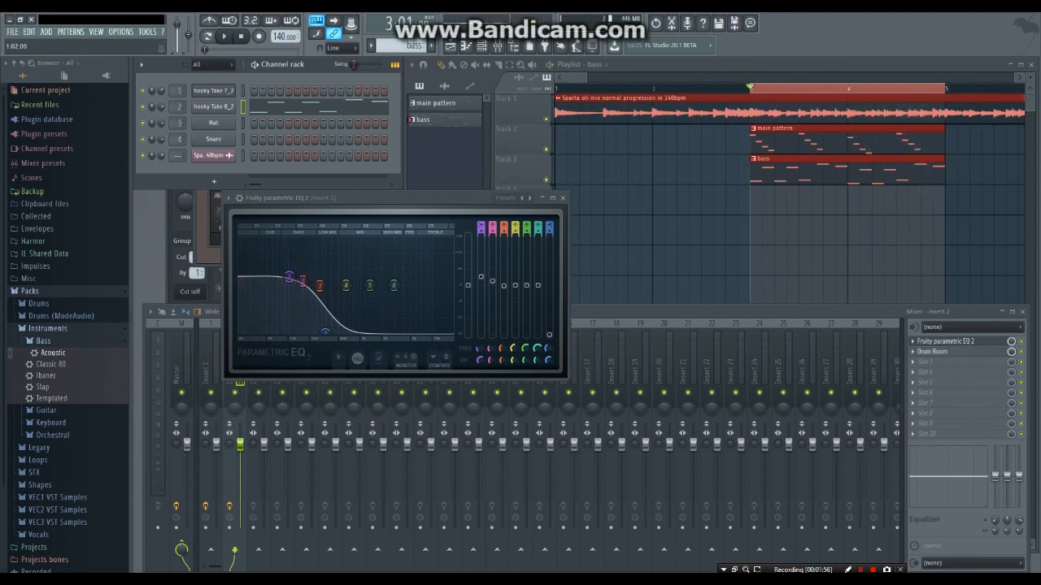